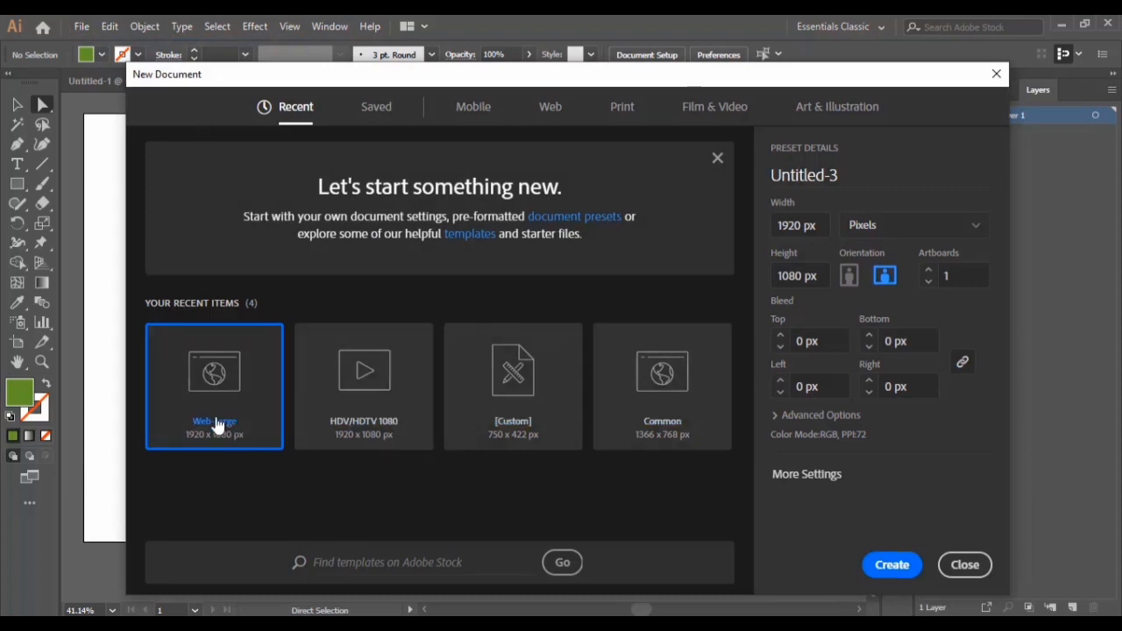
- Create a new 1920 x 1080 px Web-Large document and copy the green square from Untitled-2 into it
{"action": "double_click", "coordinate": [219, 384]}
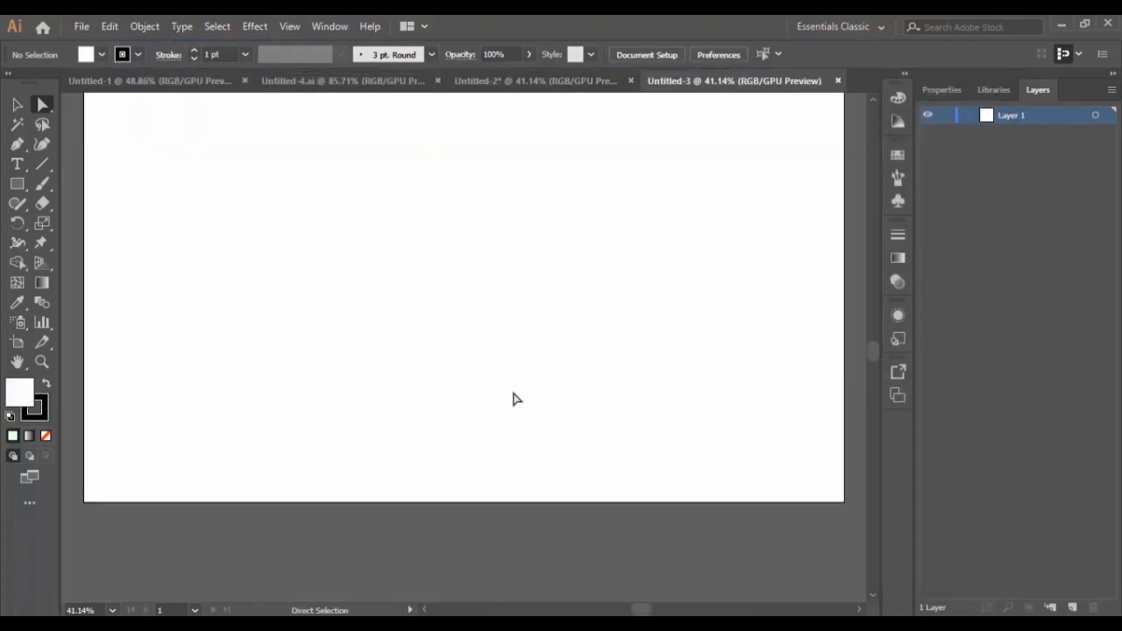
{"action": "left_click", "coordinate": [535, 80]}
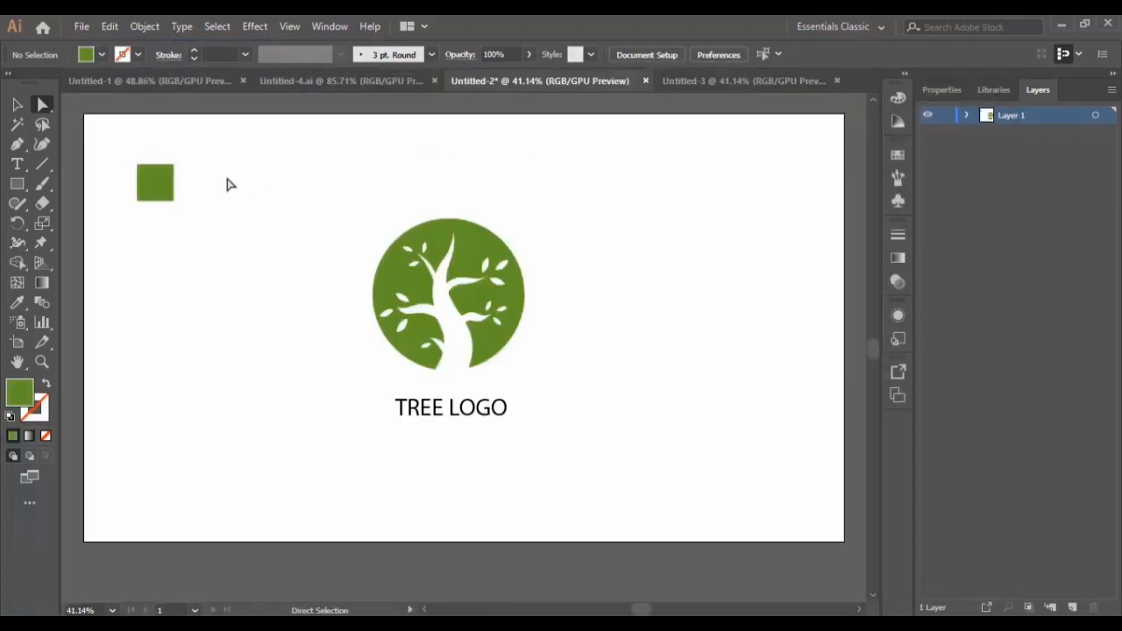
{"action": "left_click_drag", "start_coordinate": [166, 188], "coordinate": [251, 204]}
{"action": "left_click_drag", "start_coordinate": [181, 184], "coordinate": [298, 202]}
- Move the green square to the upper-left corner of the artboard and deselect it
{"action": "left_click", "coordinate": [17, 104]}
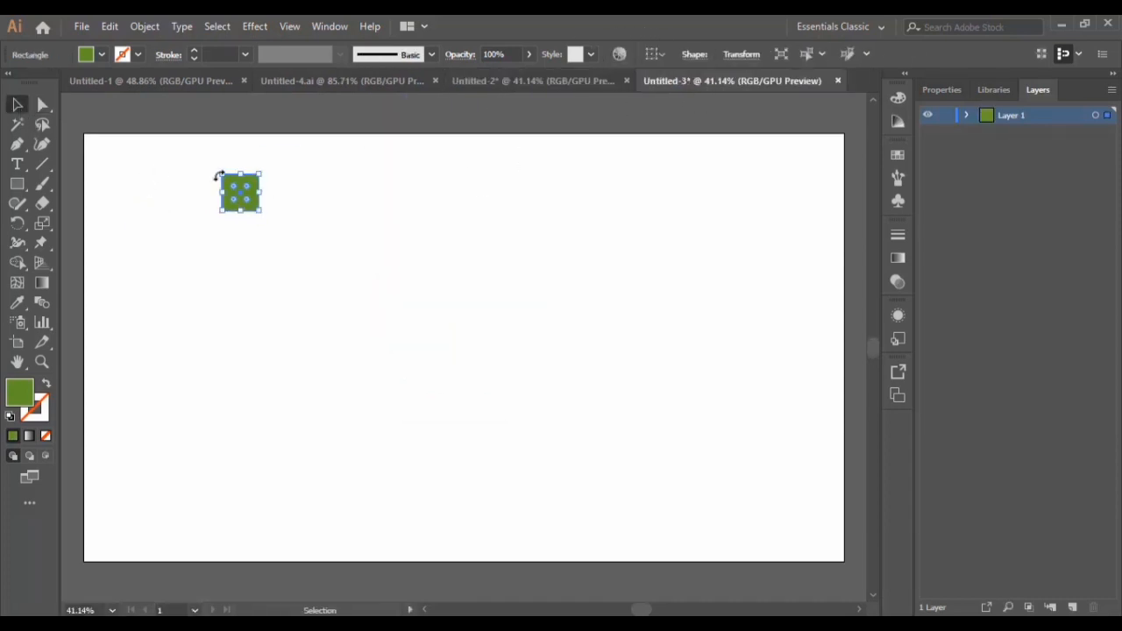
{"action": "left_click", "coordinate": [268, 217]}
{"action": "left_click_drag", "start_coordinate": [246, 194], "coordinate": [135, 170]}
{"action": "left_click", "coordinate": [450, 233]}
{"action": "scroll", "coordinate": [368, 315], "scroll_direction": "down", "scroll_amount": 1}
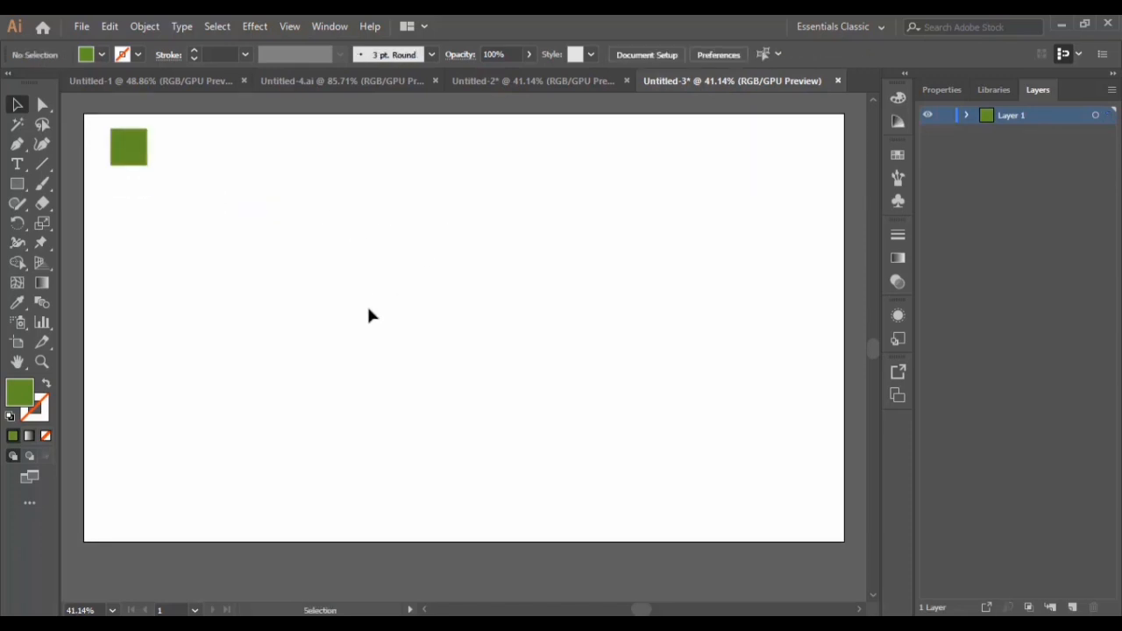
- Draw a large green circle in the middle of the artboard with the Ellipse tool and deselect it
{"action": "left_click", "coordinate": [18, 184]}
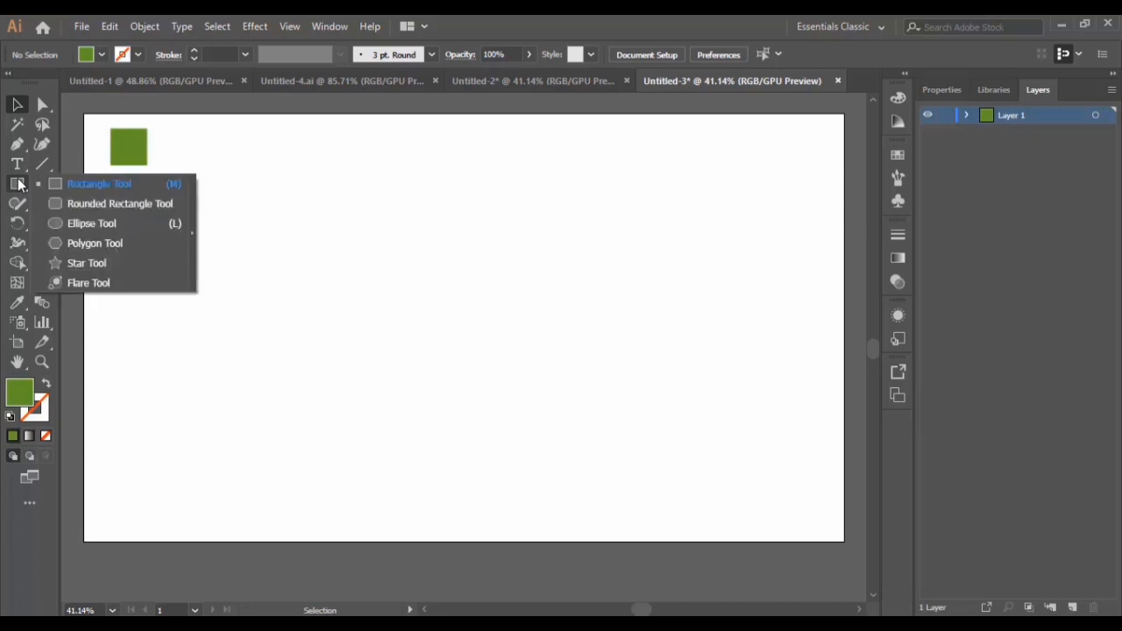
{"action": "left_click", "coordinate": [89, 223]}
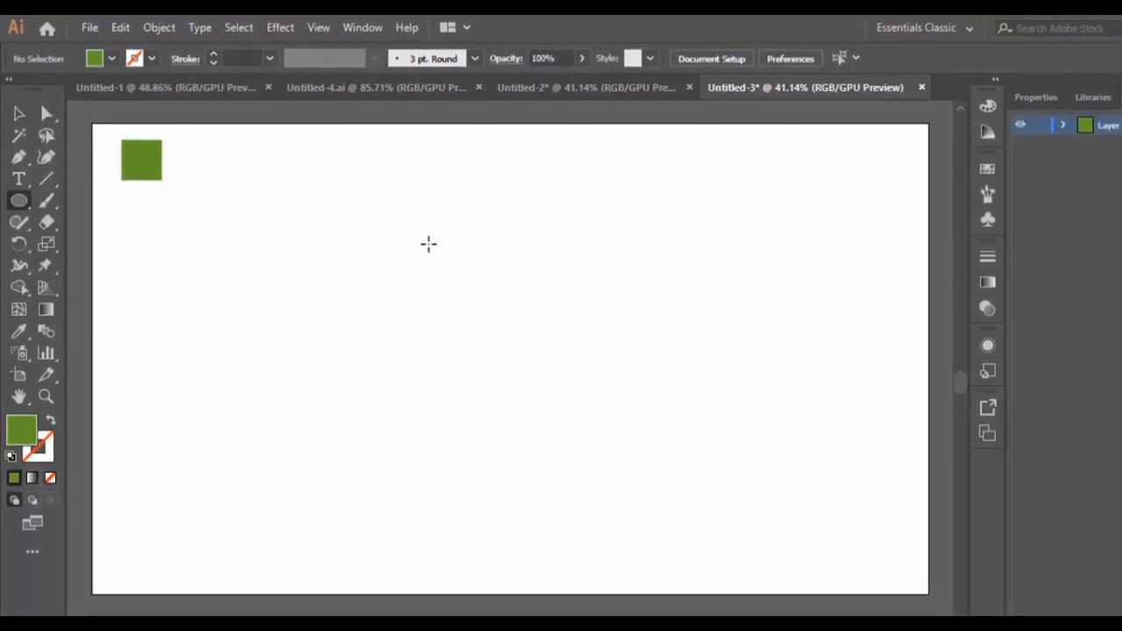
{"action": "left_click_drag", "start_coordinate": [395, 229], "coordinate": [631, 429]}
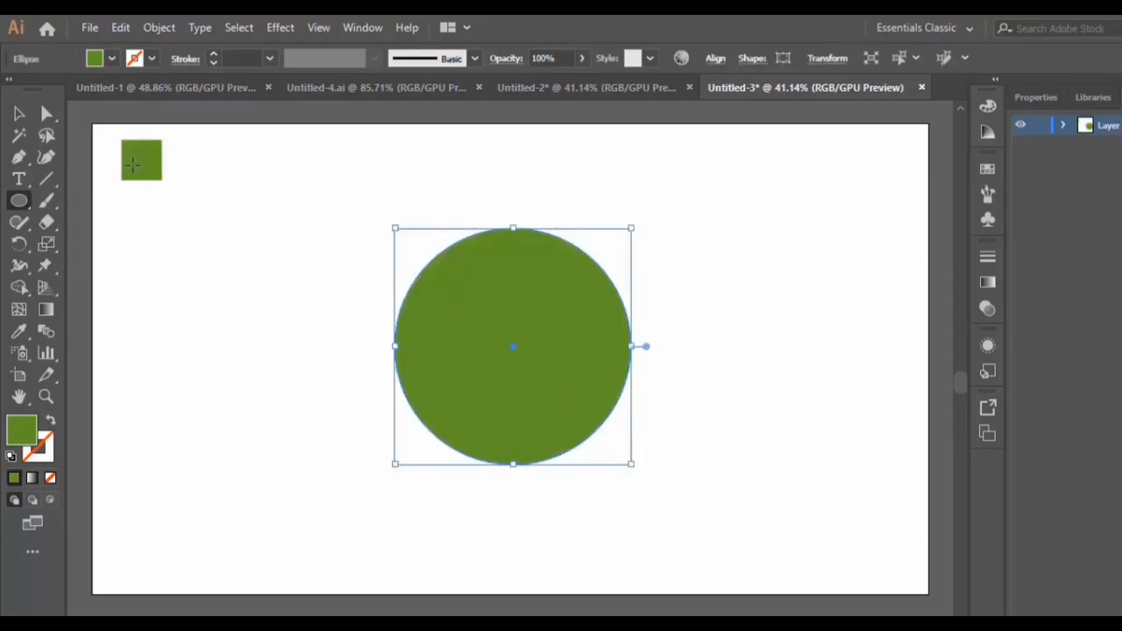
{"action": "left_click", "coordinate": [19, 113]}
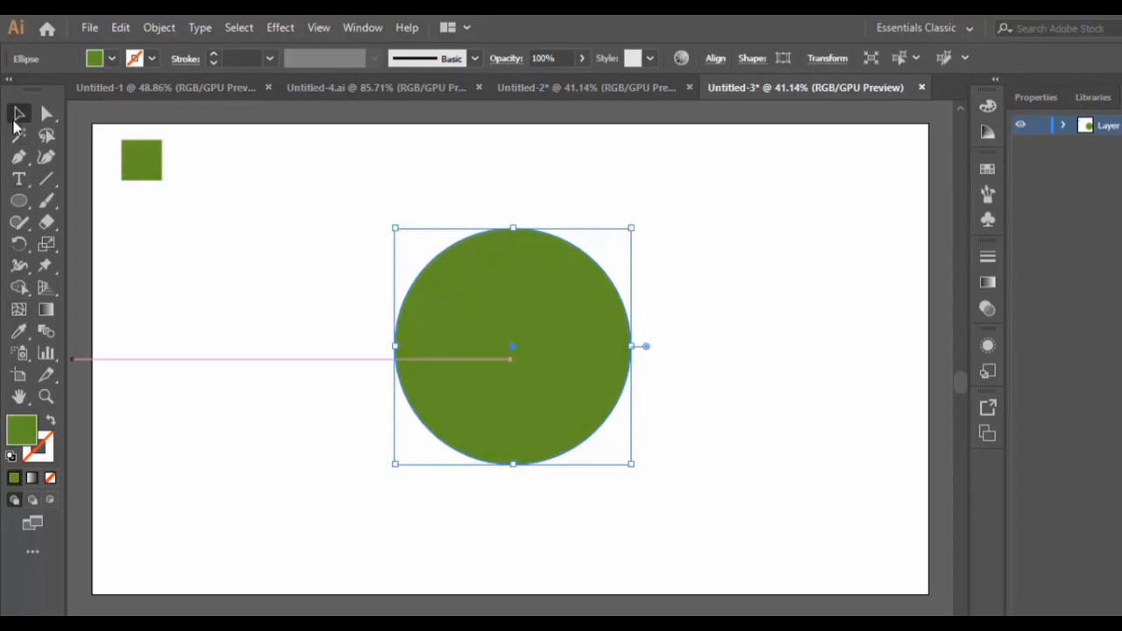
{"action": "left_click", "coordinate": [759, 346]}
- Draw the trunk's left side with the Pen tool as an S-curve from near the circle's top to its lower-left edge
{"action": "left_click", "coordinate": [47, 396]}
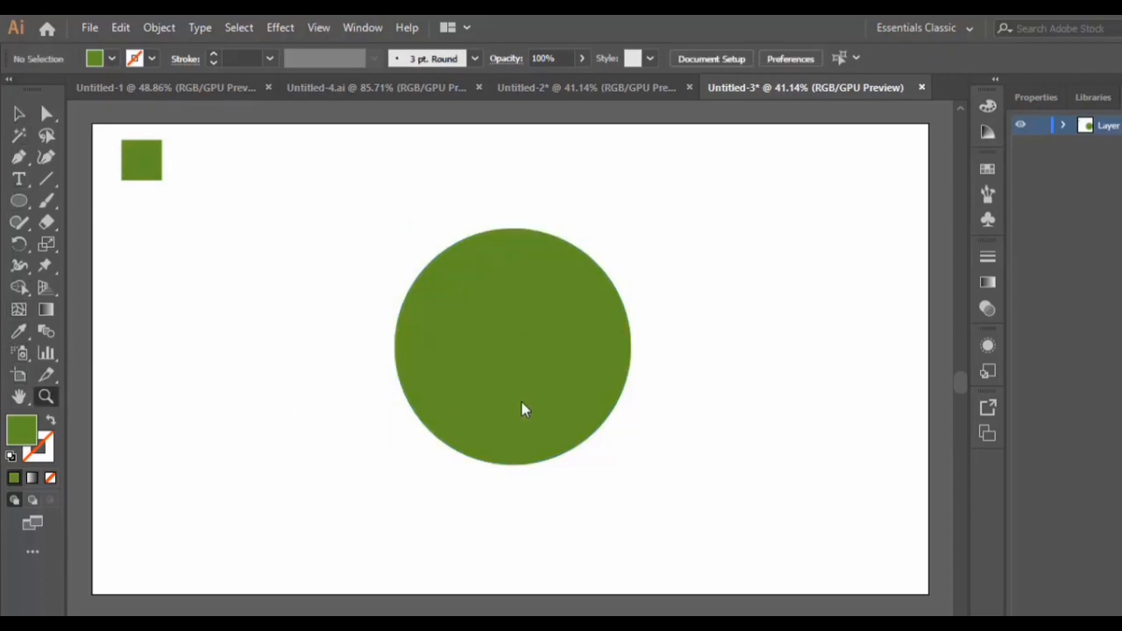
{"action": "left_click", "coordinate": [527, 342]}
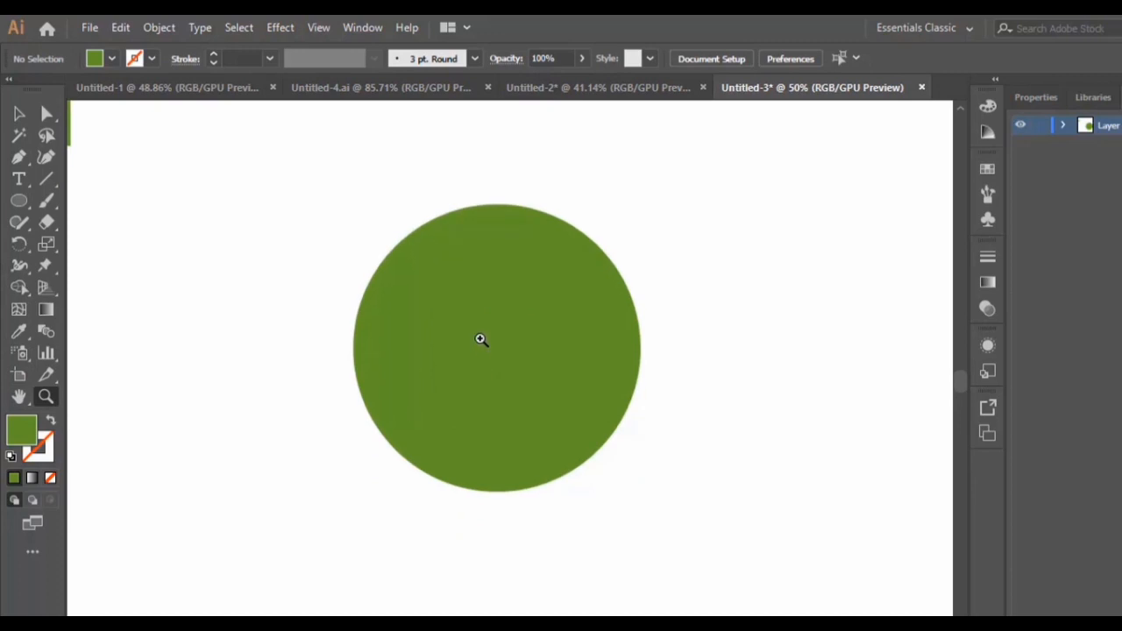
{"action": "left_click", "coordinate": [481, 337]}
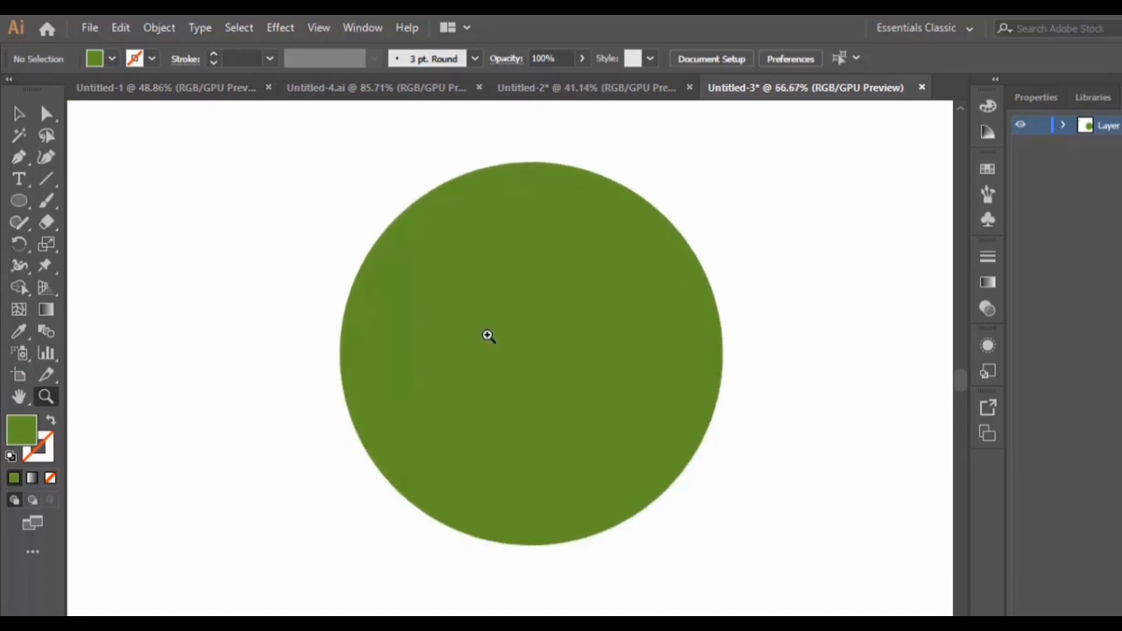
{"action": "left_click", "coordinate": [20, 158]}
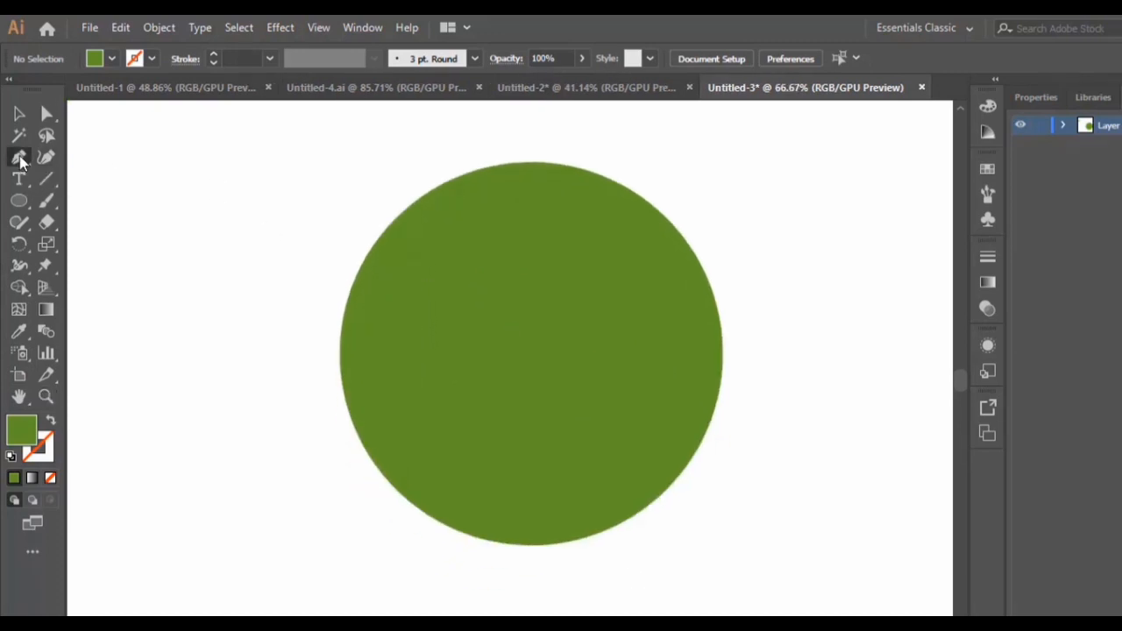
{"action": "left_click", "coordinate": [531, 197]}
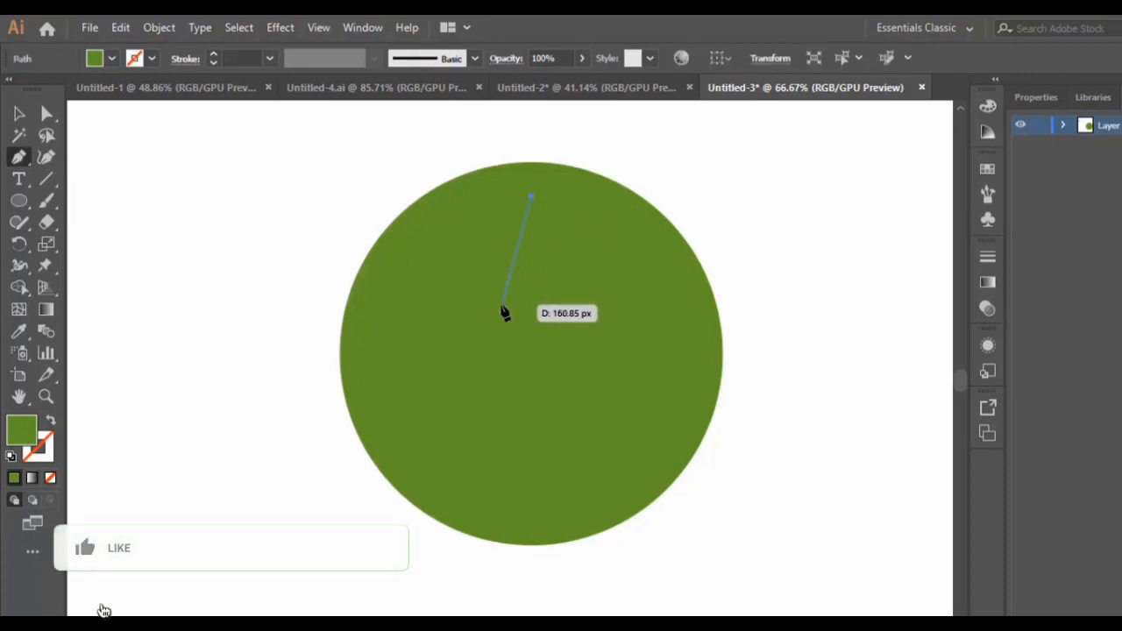
{"action": "left_click_drag", "start_coordinate": [492, 307], "coordinate": [513, 370]}
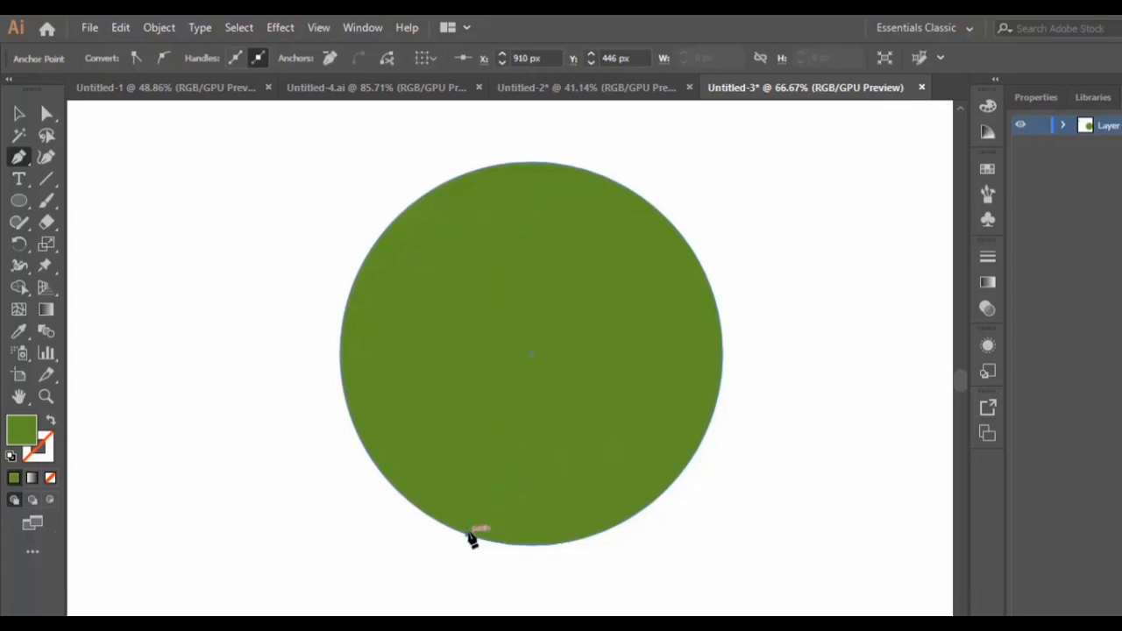
{"action": "left_click_drag", "start_coordinate": [470, 534], "coordinate": [406, 574]}
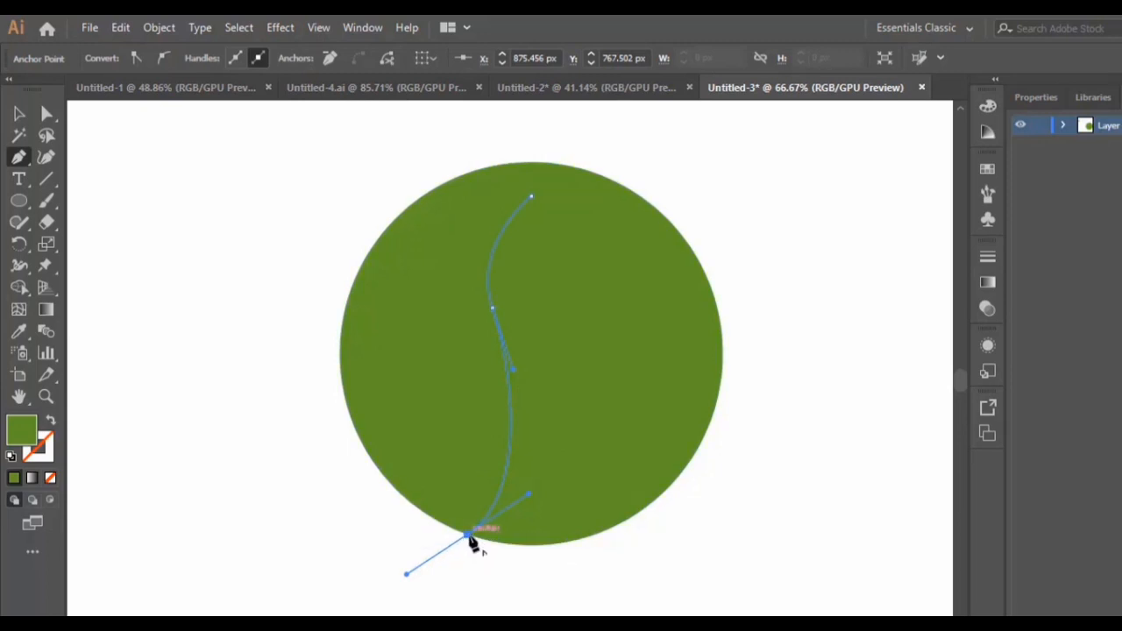
- Continue the trunk path along the circle's bottom edge and up the right side, closing it at the tip
{"action": "left_click_drag", "start_coordinate": [469, 537], "coordinate": [613, 531]}
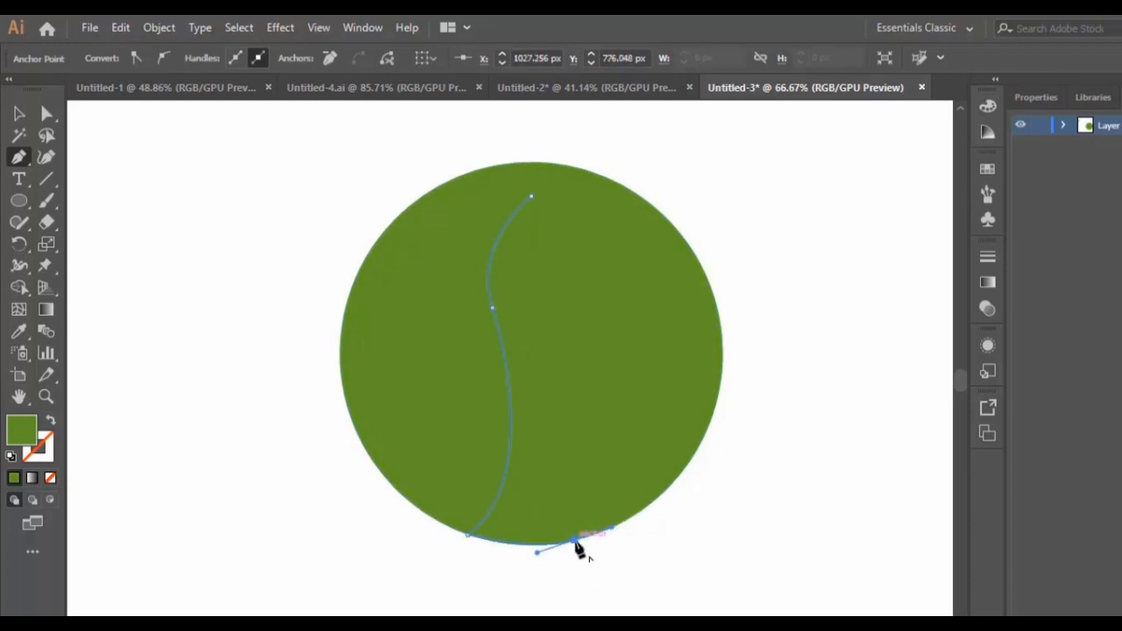
{"action": "left_click", "coordinate": [576, 541]}
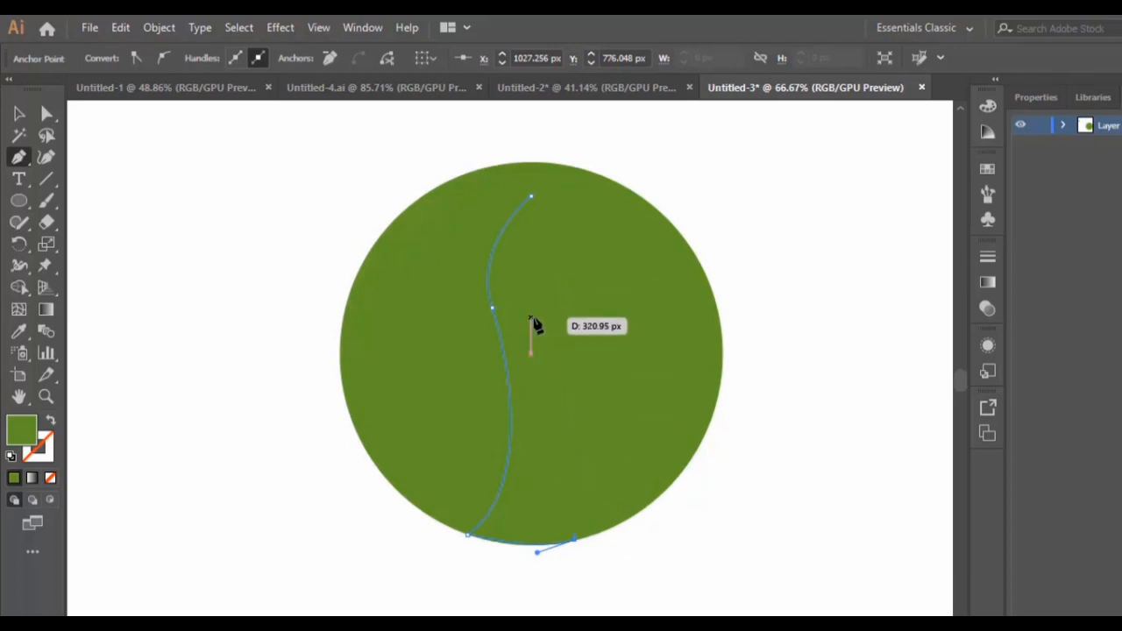
{"action": "left_click_drag", "start_coordinate": [531, 318], "coordinate": [515, 302]}
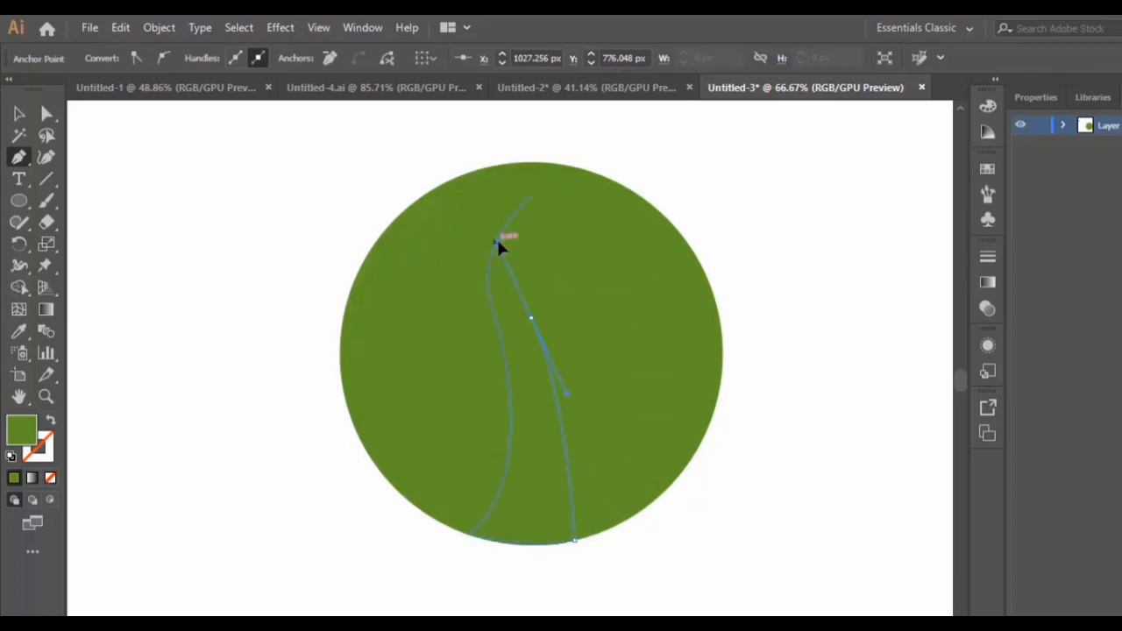
{"action": "left_click_drag", "start_coordinate": [492, 234], "coordinate": [493, 238]}
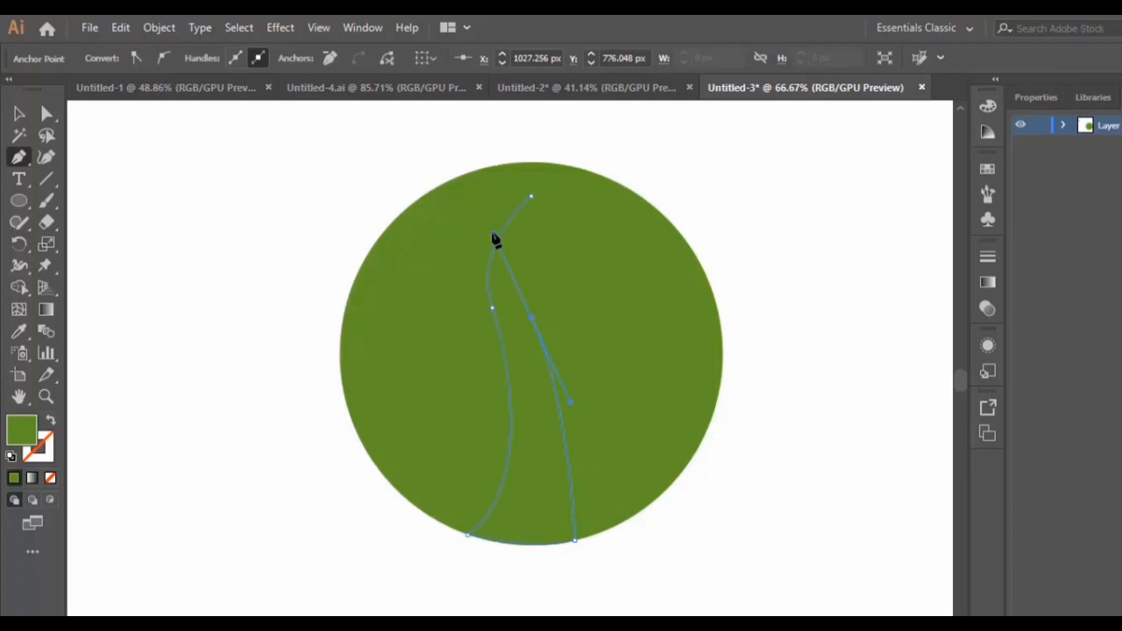
{"action": "left_click", "coordinate": [531, 198]}
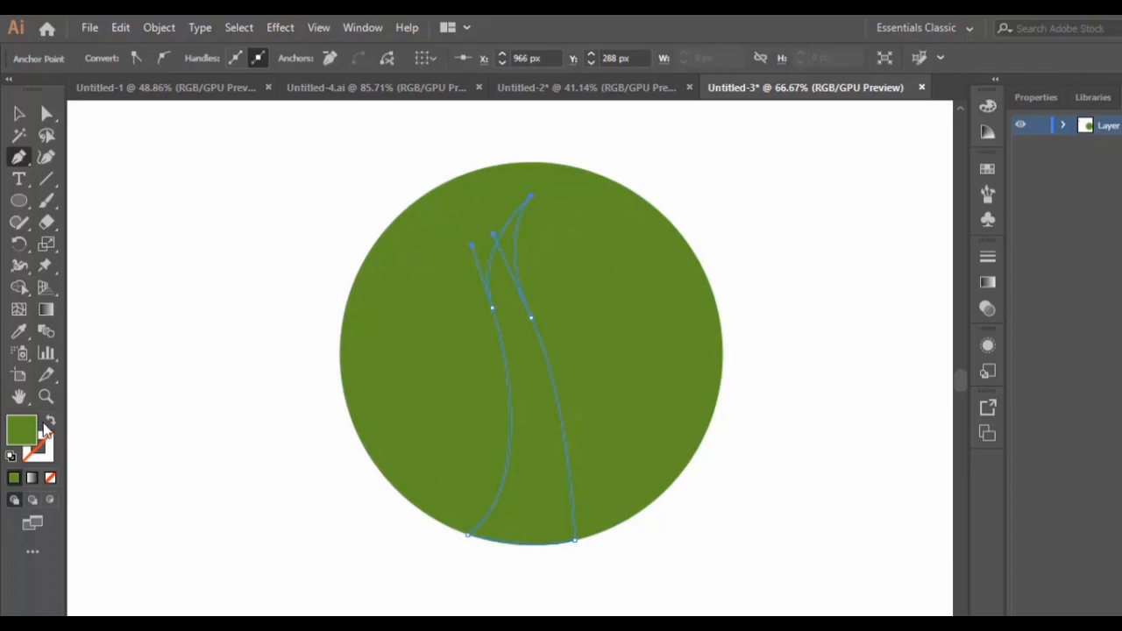
- Remove the trunk path's fill and set its stroke color to near-black 020202
{"action": "left_click", "coordinate": [52, 425]}
{"action": "left_click", "coordinate": [49, 455]}
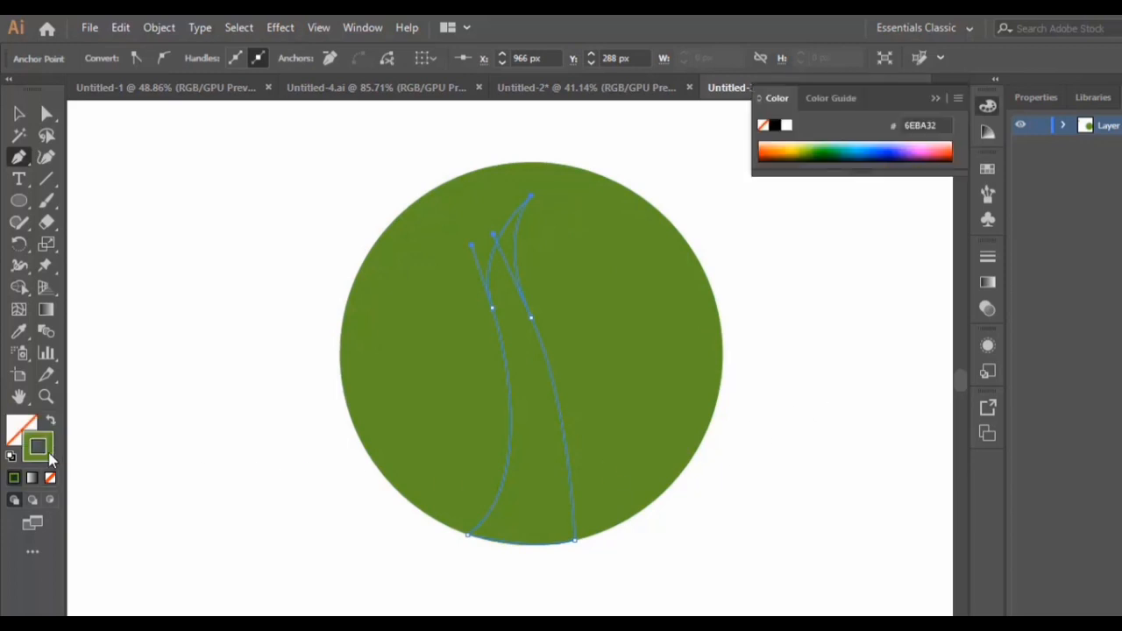
{"action": "double_click", "coordinate": [45, 449]}
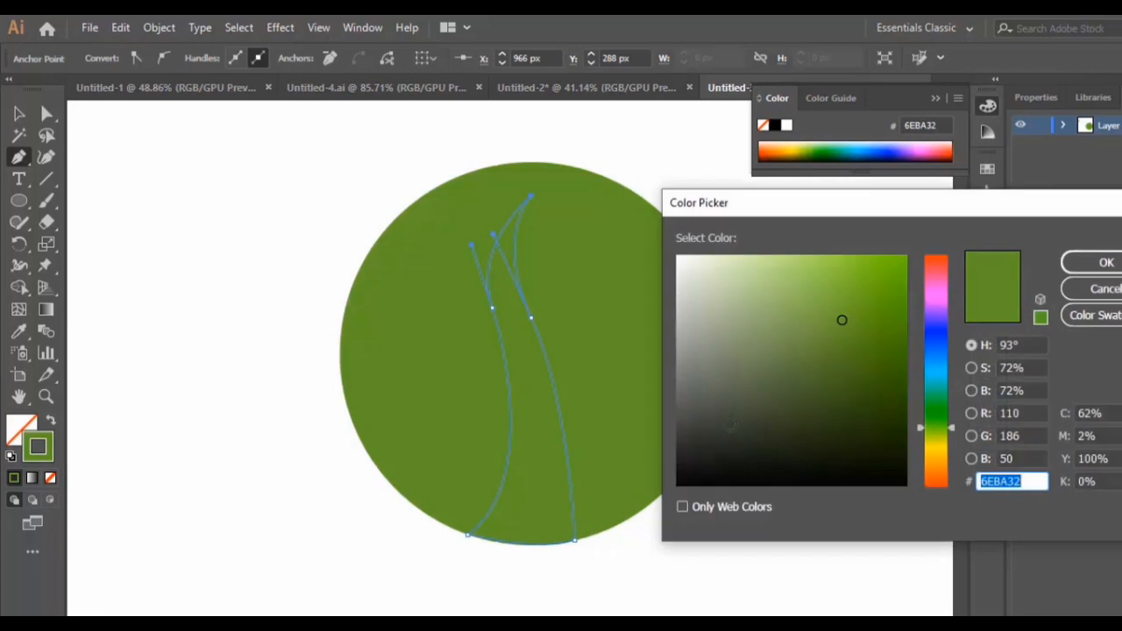
{"action": "left_click_drag", "start_coordinate": [720, 458], "coordinate": [676, 482]}
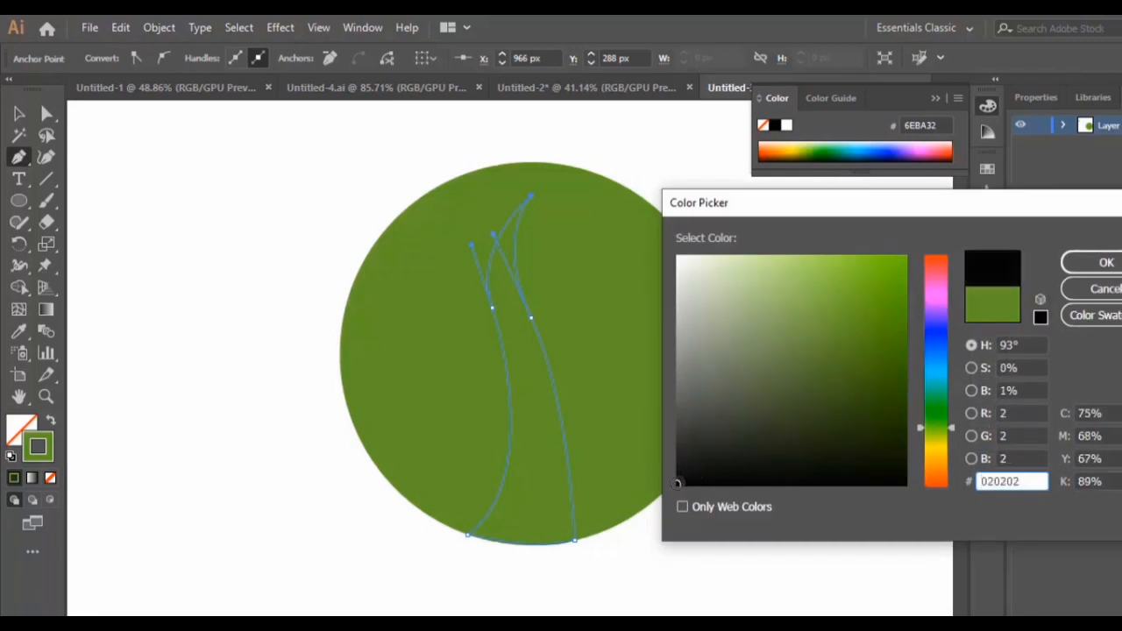
{"action": "left_click", "coordinate": [1093, 262]}
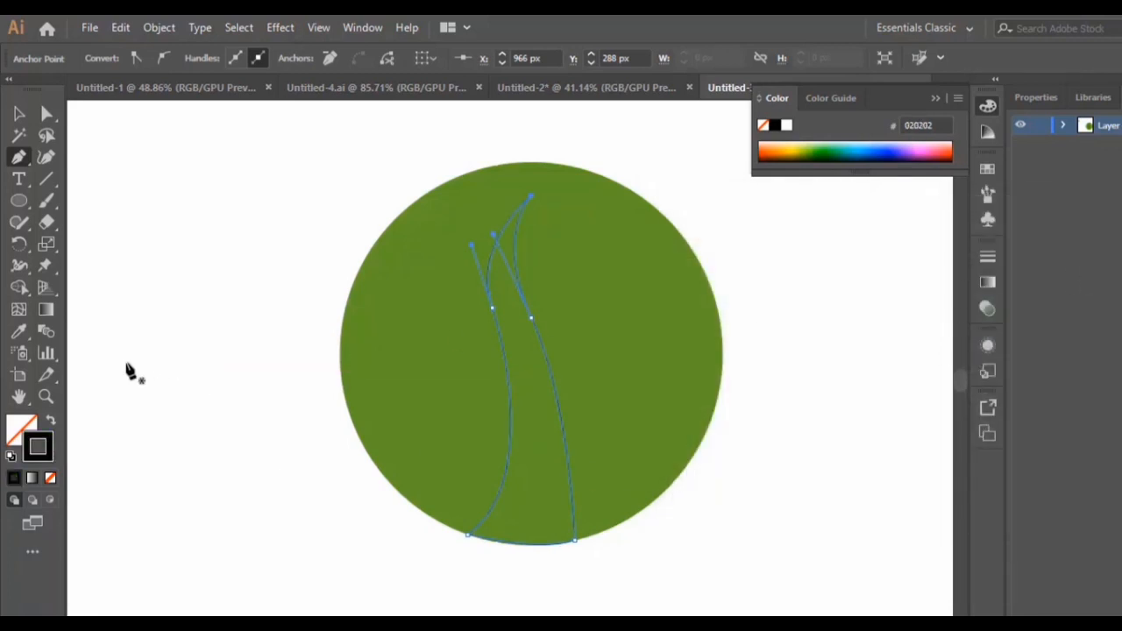
- Reshape the trunk's right edge with the Curvature tool, adding an anchor to bulge the lower part and shifting the upper anchor inward
{"action": "left_click", "coordinate": [46, 396]}
{"action": "left_click", "coordinate": [516, 371]}
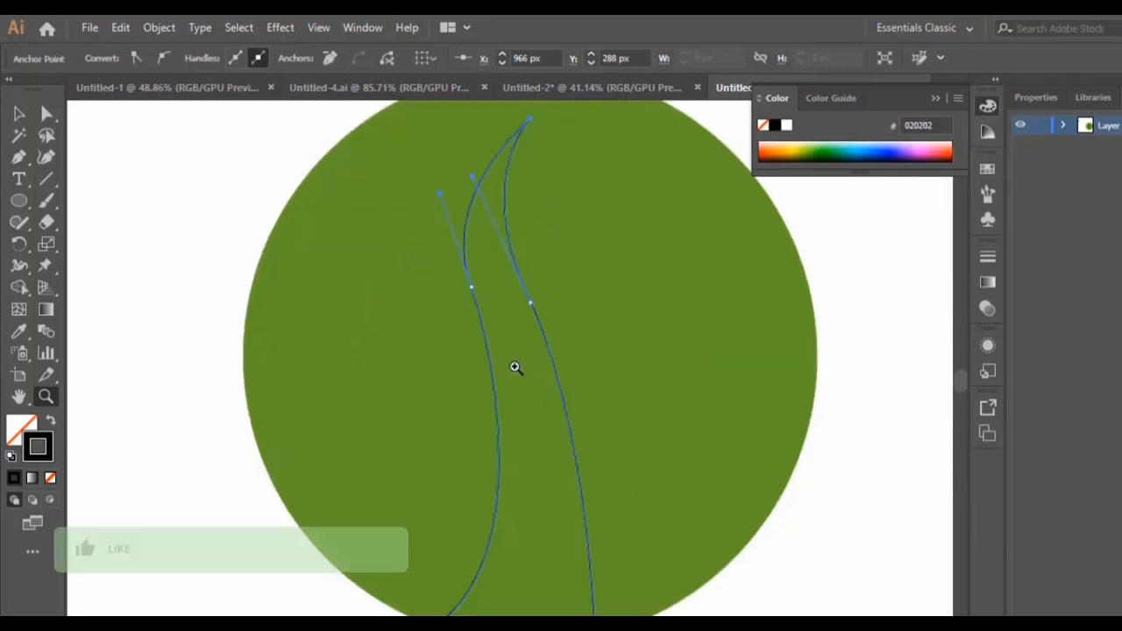
{"action": "left_click", "coordinate": [46, 159]}
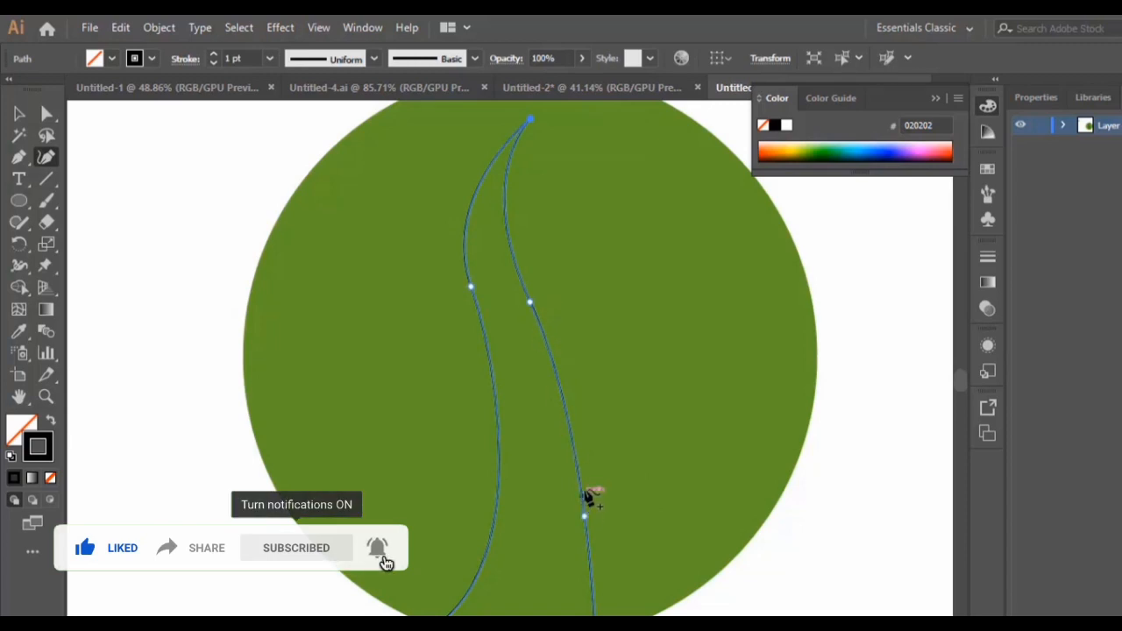
{"action": "left_click_drag", "start_coordinate": [585, 515], "coordinate": [606, 466]}
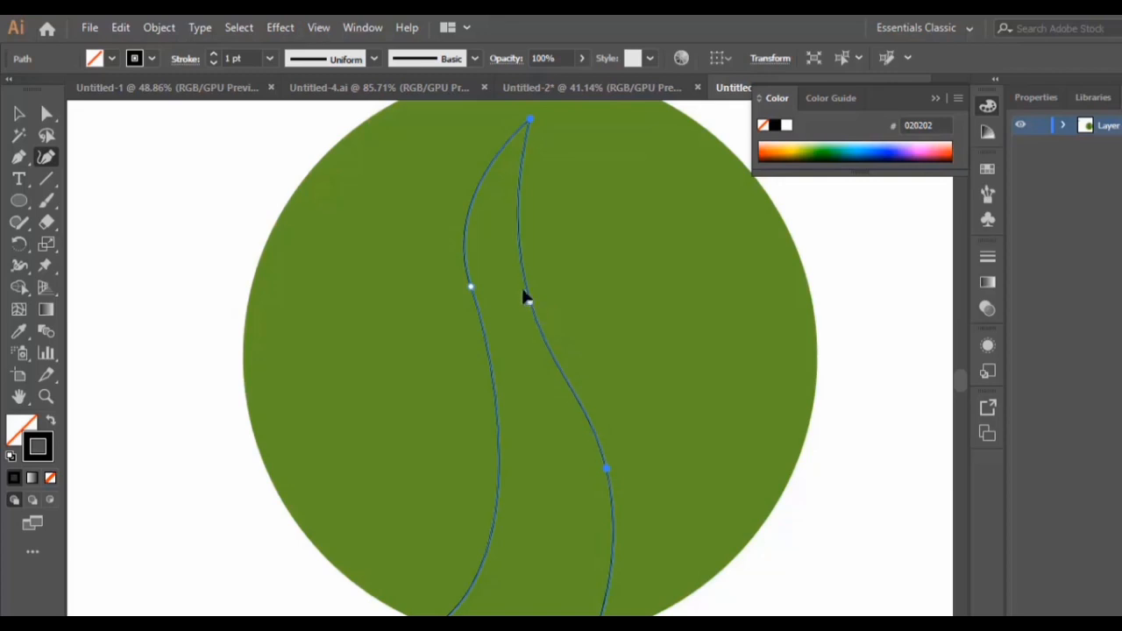
{"action": "left_click_drag", "start_coordinate": [524, 298], "coordinate": [518, 287]}
{"action": "left_click_drag", "start_coordinate": [606, 469], "coordinate": [594, 421]}
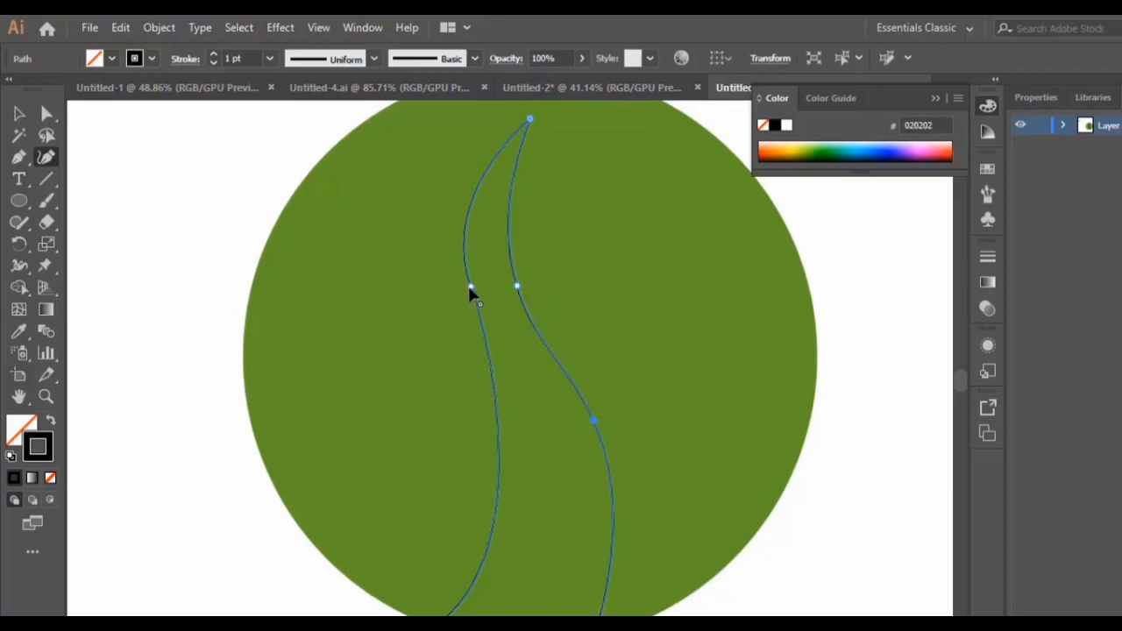
- Reshape the trunk's left edge into an S-curve by adjusting its upper anchor and bending the lower section inward
{"action": "left_click_drag", "start_coordinate": [471, 294], "coordinate": [464, 260]}
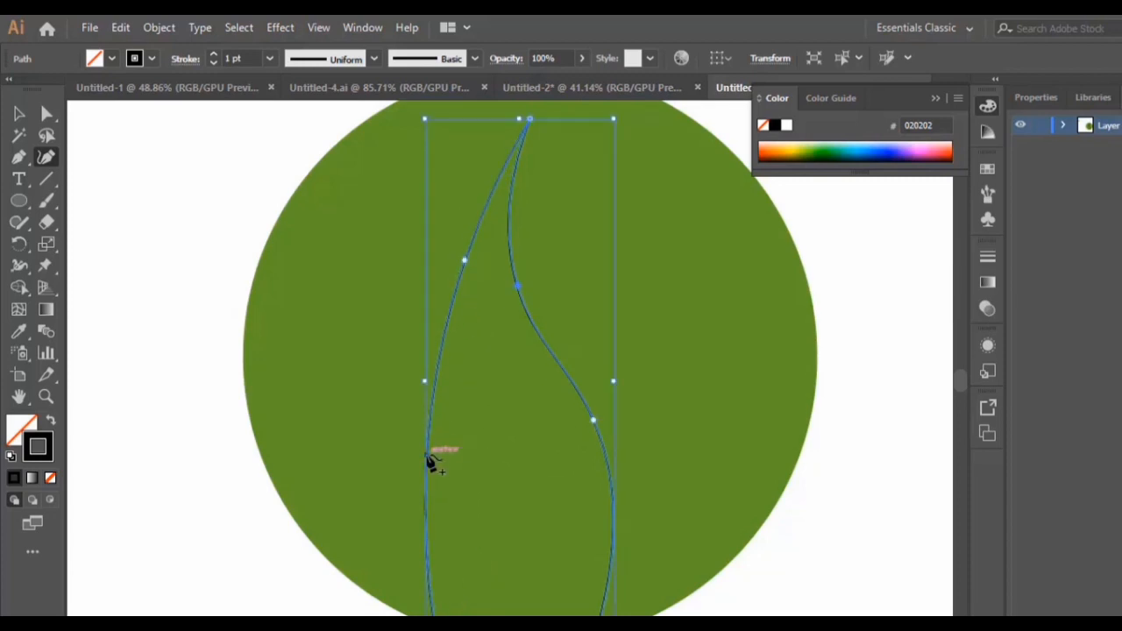
{"action": "left_click_drag", "start_coordinate": [429, 461], "coordinate": [504, 449]}
{"action": "left_click_drag", "start_coordinate": [471, 290], "coordinate": [463, 285]}
- Add anchors on both sides below the trunk's tip, then reposition them and the tip to give the top an extra bend
{"action": "scroll", "coordinate": [538, 237], "scroll_direction": "up", "scroll_amount": 2}
{"action": "scroll", "coordinate": [592, 289], "scroll_direction": "down", "scroll_amount": 3}
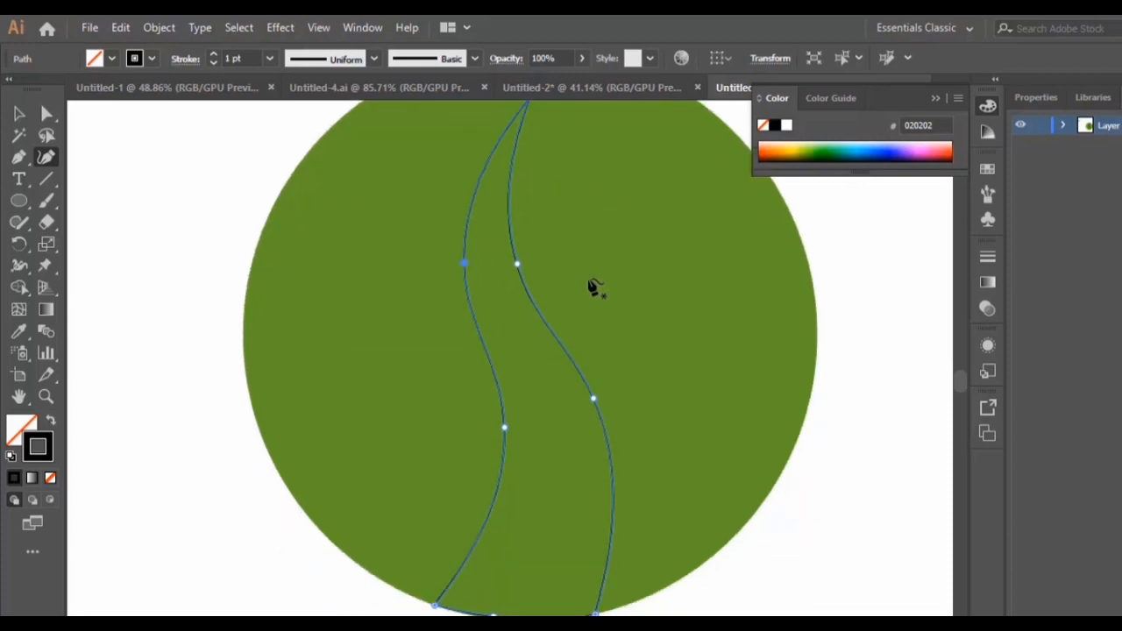
{"action": "scroll", "coordinate": [583, 298], "scroll_direction": "up", "scroll_amount": 6}
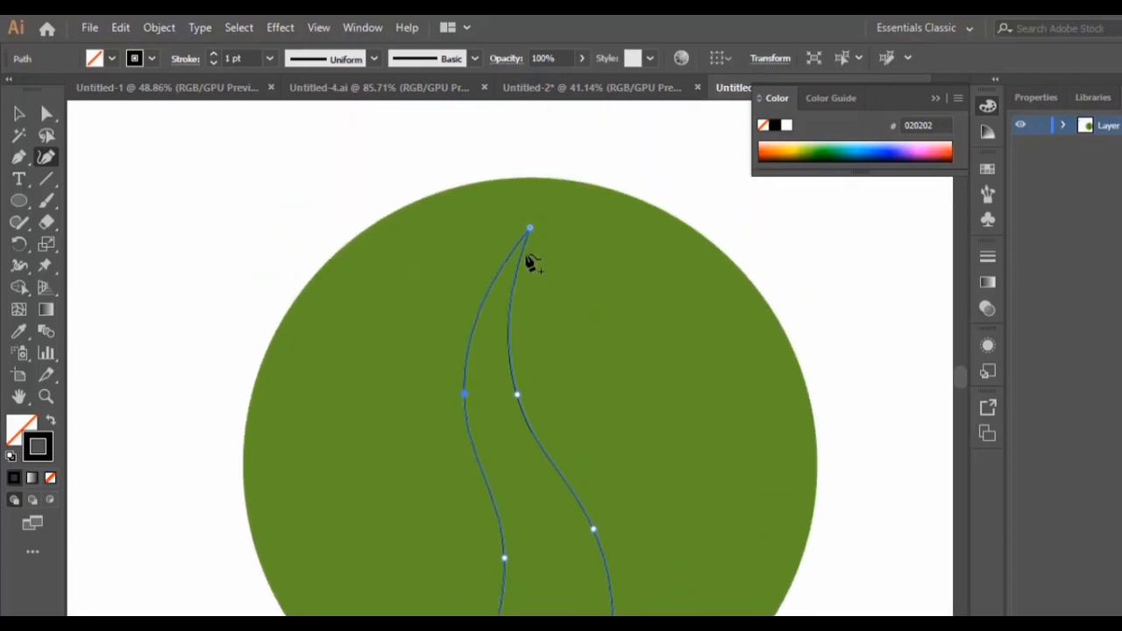
{"action": "scroll", "coordinate": [522, 385], "scroll_direction": "down", "scroll_amount": 3}
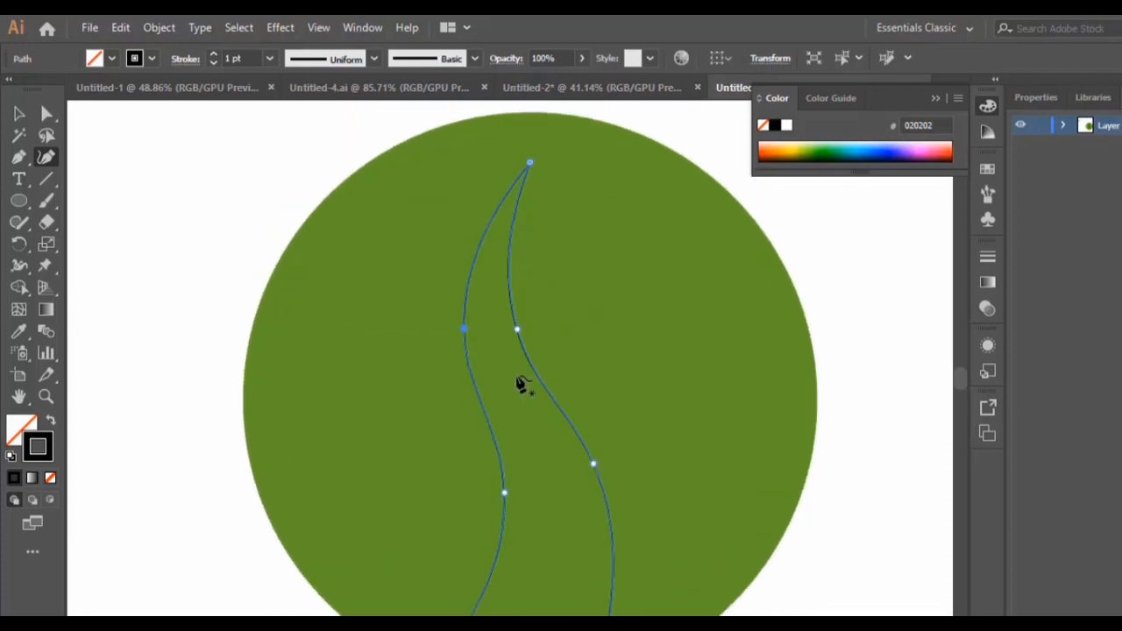
{"action": "left_click", "coordinate": [493, 218]}
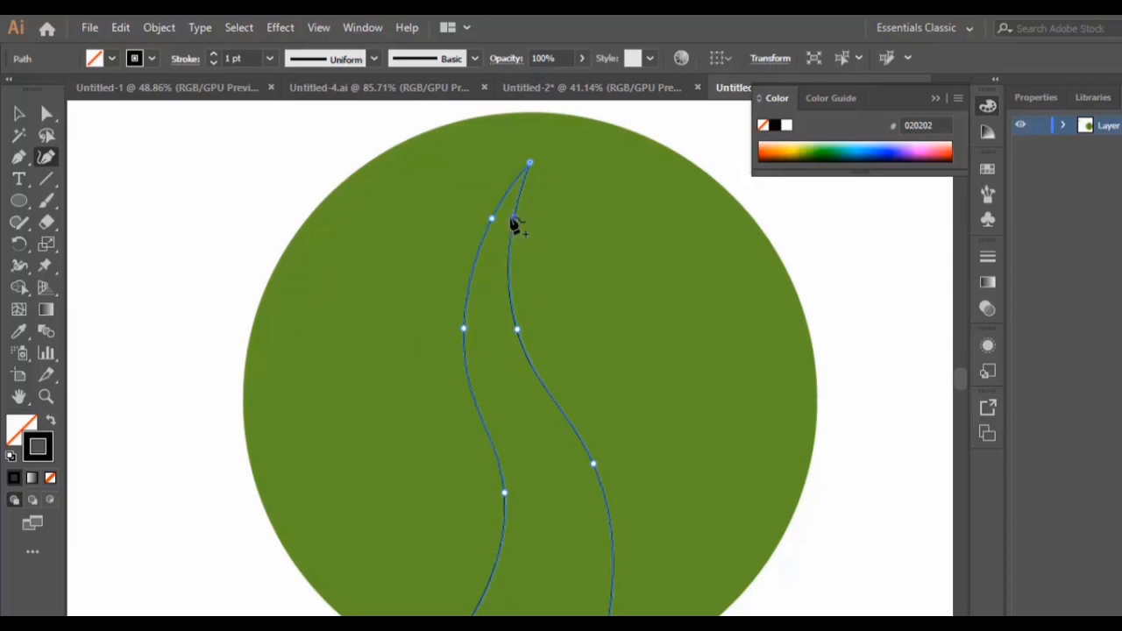
{"action": "left_click_drag", "start_coordinate": [529, 162], "coordinate": [506, 143]}
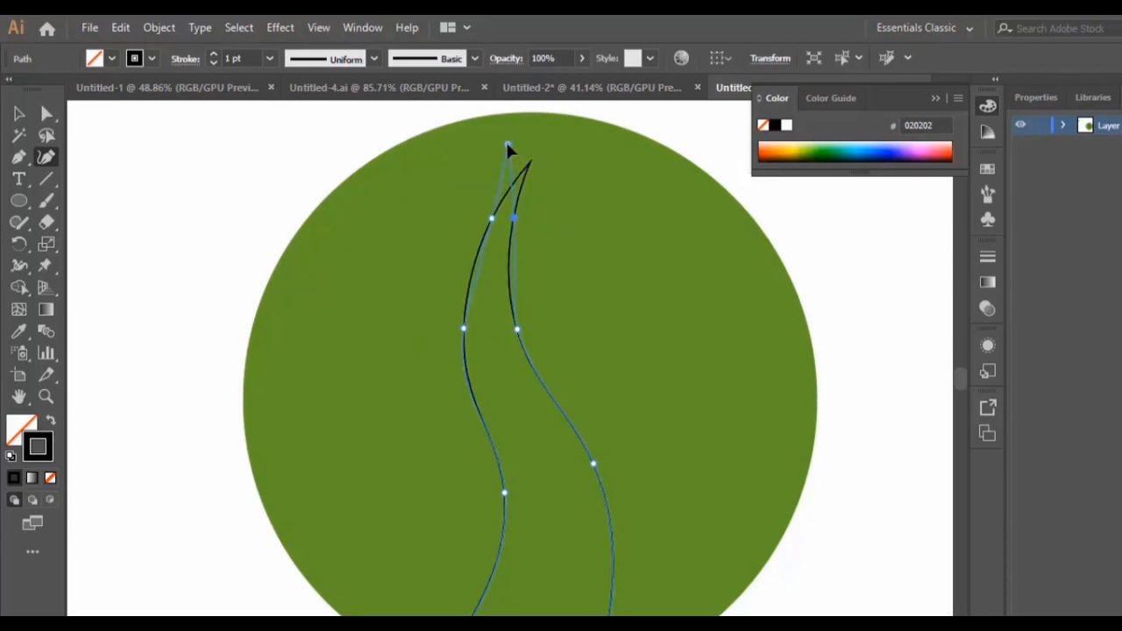
{"action": "mouse_move", "coordinate": [514, 218]}
{"action": "left_mouse_down"}
{"action": "mouse_move", "coordinate": [532, 219]}
{"action": "mouse_move", "coordinate": [504, 224]}
{"action": "left_mouse_up"}
{"action": "scroll", "coordinate": [533, 301], "scroll_direction": "down", "scroll_amount": 3}
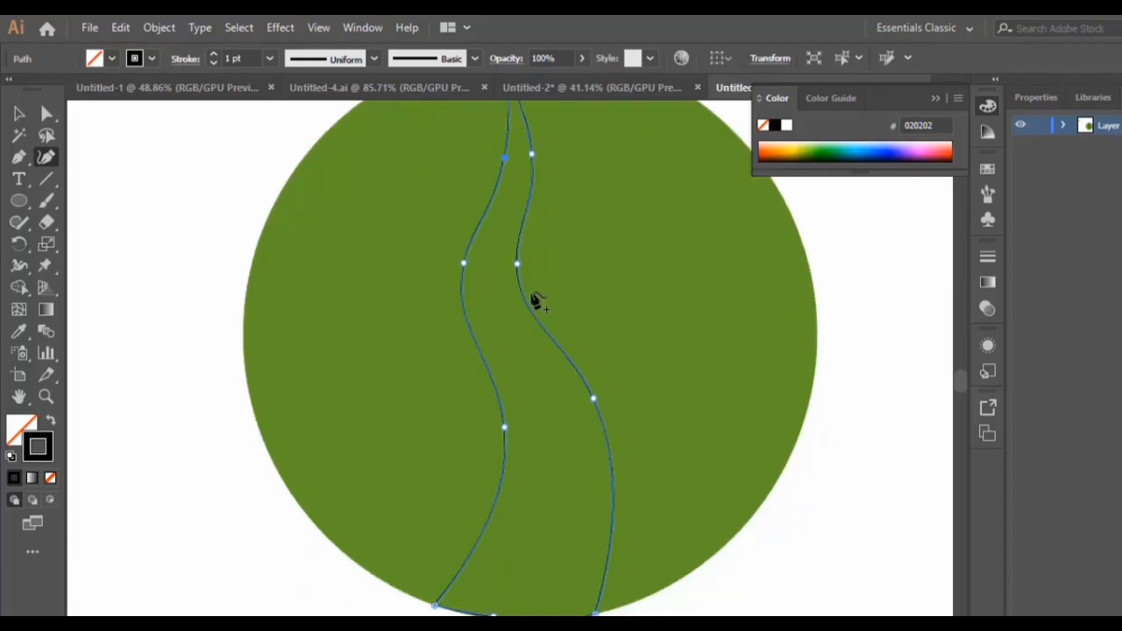
- Fill the trunk shape with white FFFFFF
{"action": "scroll", "coordinate": [543, 329], "scroll_direction": "up", "scroll_amount": 3}
{"action": "scroll", "coordinate": [554, 348], "scroll_direction": "down", "scroll_amount": 1}
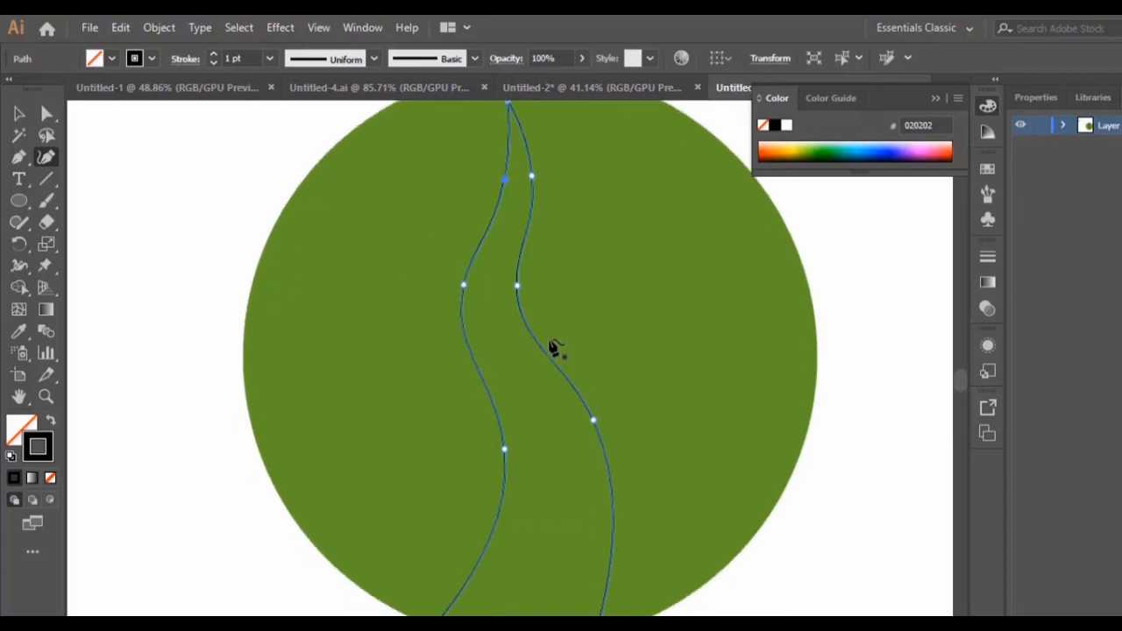
{"action": "scroll", "coordinate": [559, 353], "scroll_direction": "up", "scroll_amount": 1}
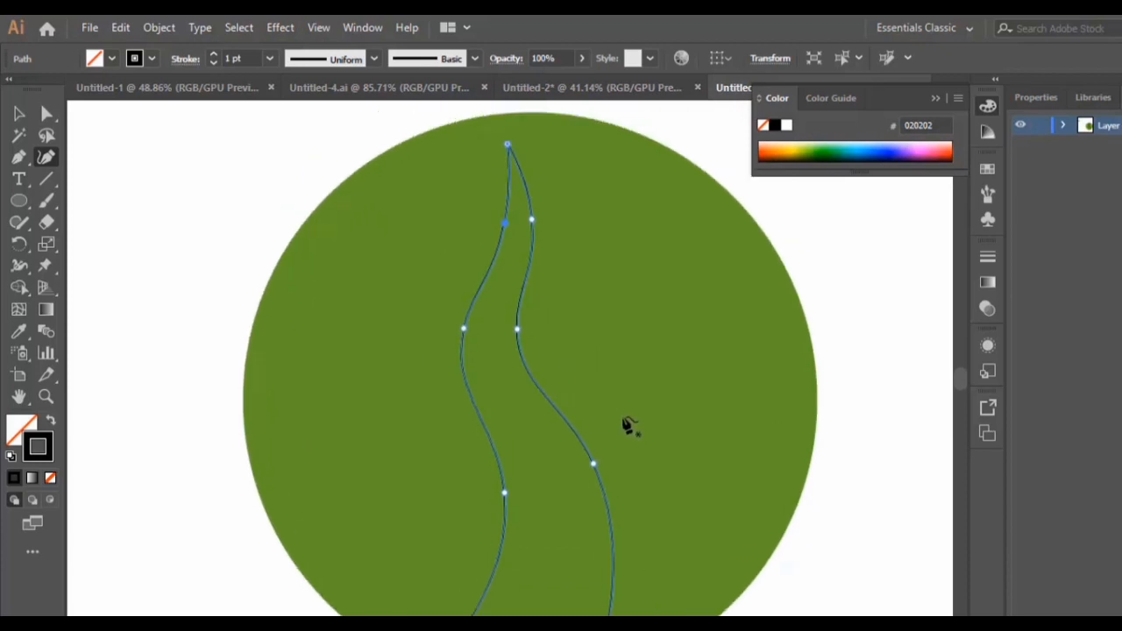
{"action": "scroll", "coordinate": [583, 364], "scroll_direction": "down", "scroll_amount": 1}
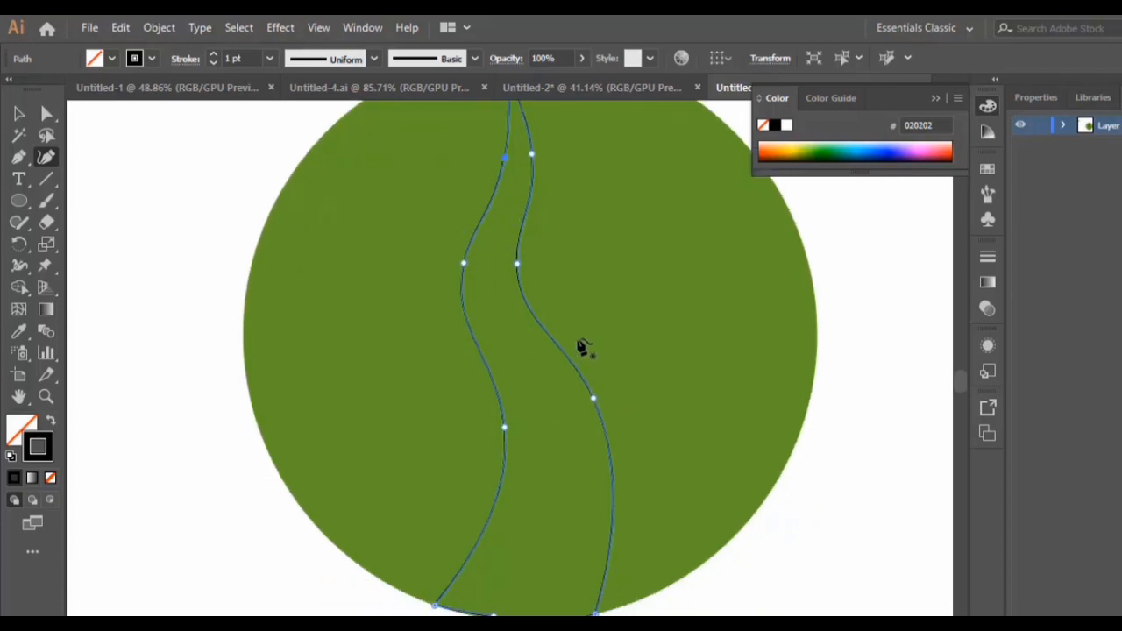
{"action": "scroll", "coordinate": [582, 349], "scroll_direction": "up", "scroll_amount": 1}
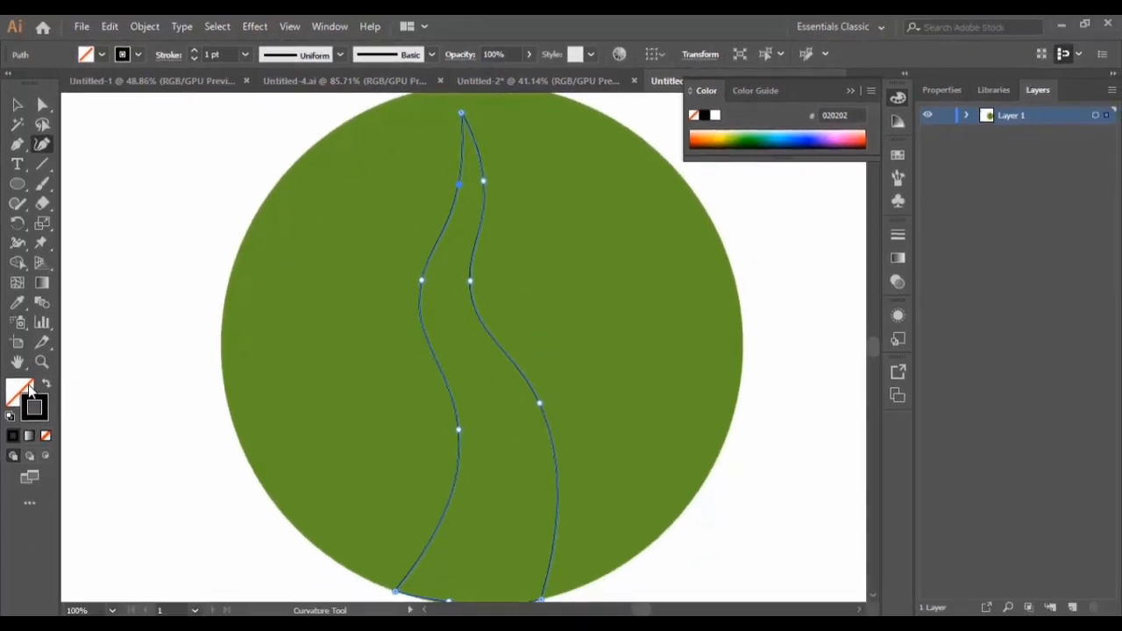
{"action": "double_click", "coordinate": [21, 390]}
{"action": "left_click_drag", "start_coordinate": [745, 324], "coordinate": [596, 225]}
{"action": "left_click", "coordinate": [1006, 246]}
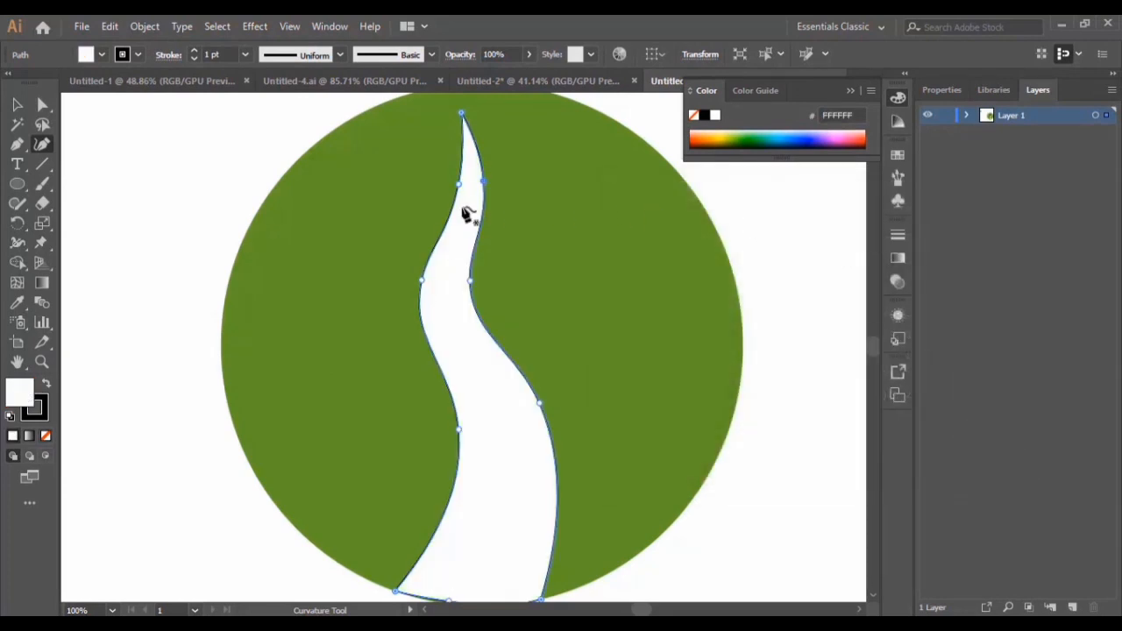
- Adjust the anchor on the trunk's bottom edge with the Curvature tool to follow the circle's outline, then deselect the trunk
{"action": "scroll", "coordinate": [473, 225], "scroll_direction": "down", "scroll_amount": 2}
{"action": "scroll", "coordinate": [473, 238], "scroll_direction": "up", "scroll_amount": 2}
{"action": "scroll", "coordinate": [473, 236], "scroll_direction": "down", "scroll_amount": 1}
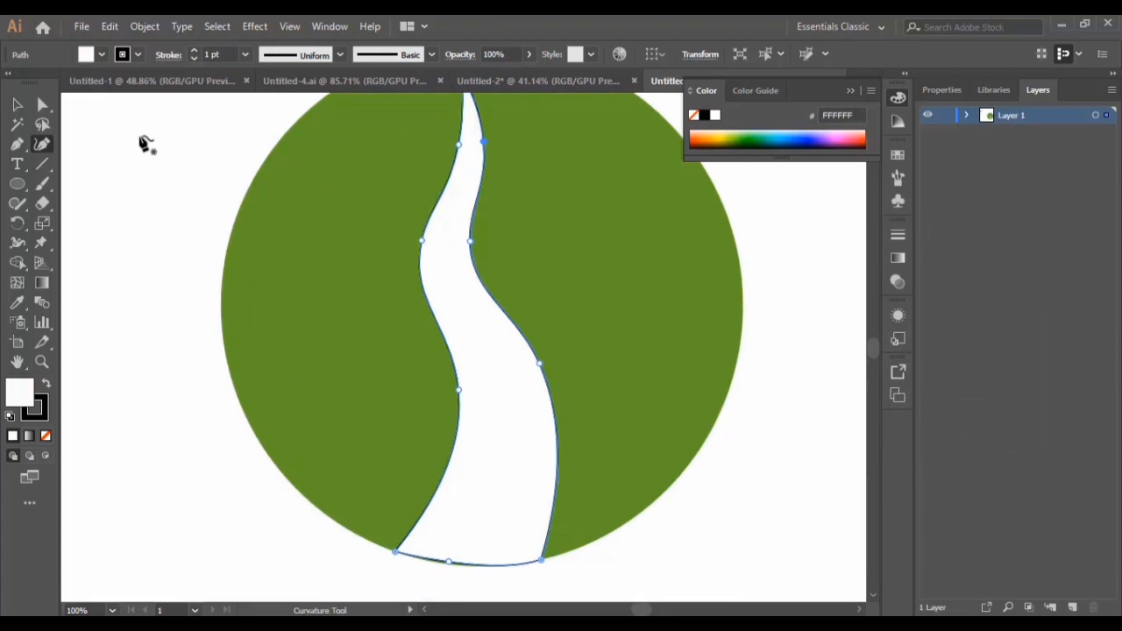
{"action": "left_click", "coordinate": [16, 104]}
{"action": "scroll", "coordinate": [593, 321], "scroll_direction": "down", "scroll_amount": 3}
{"action": "left_click", "coordinate": [657, 458]}
{"action": "scroll", "coordinate": [561, 458], "scroll_direction": "down", "scroll_amount": 3}
{"action": "left_click", "coordinate": [478, 338]}
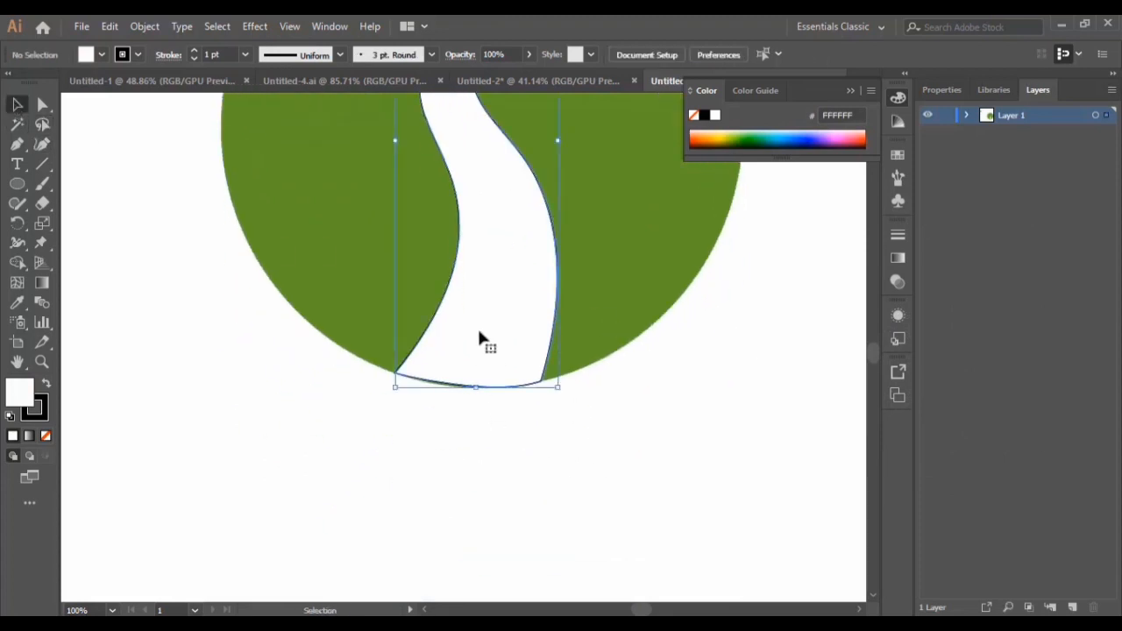
{"action": "left_click", "coordinate": [42, 144]}
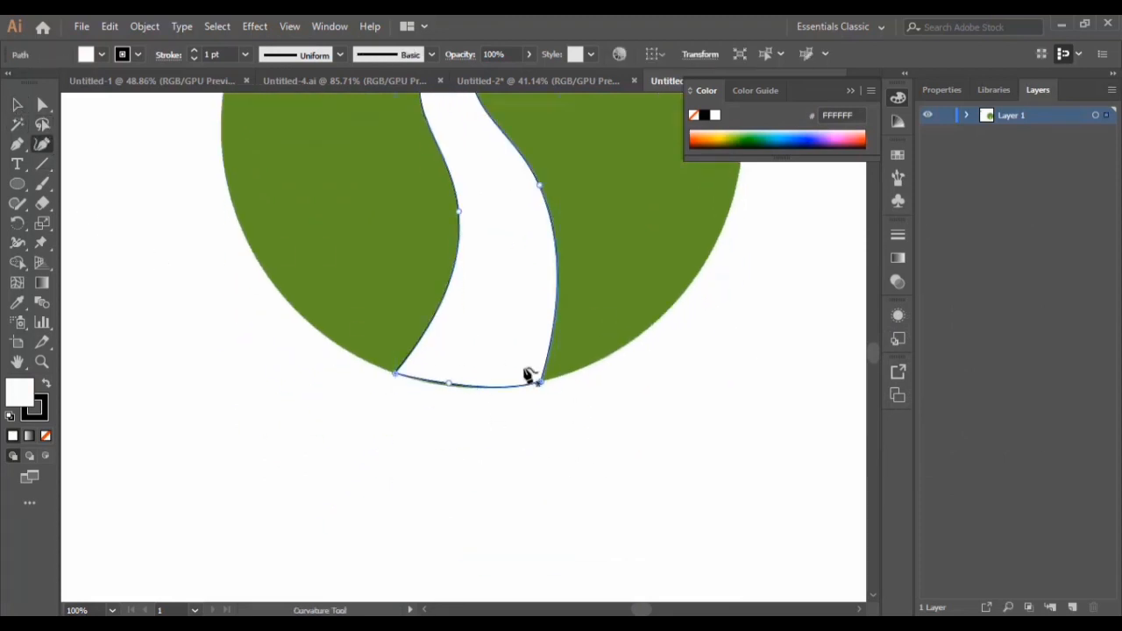
{"action": "left_click", "coordinate": [444, 385]}
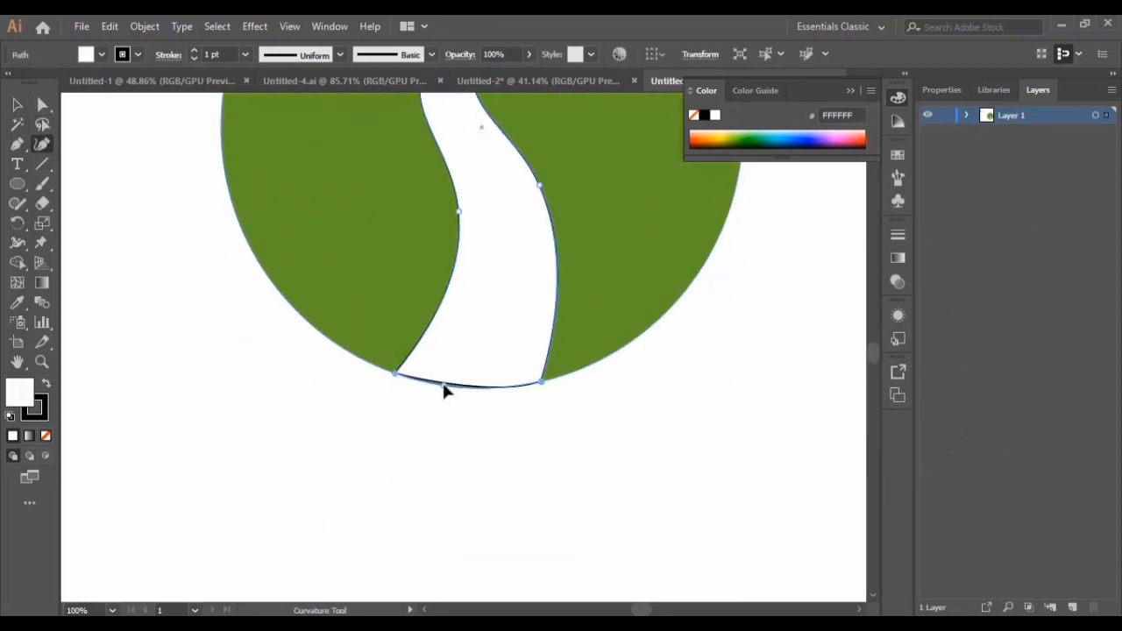
{"action": "left_click", "coordinate": [16, 104]}
{"action": "left_click", "coordinate": [670, 473]}
- Draw a curved, tapering branch with the Pen tool, extending from the middle of the trunk's right edge
{"action": "scroll", "coordinate": [671, 480], "scroll_direction": "up", "scroll_amount": 8}
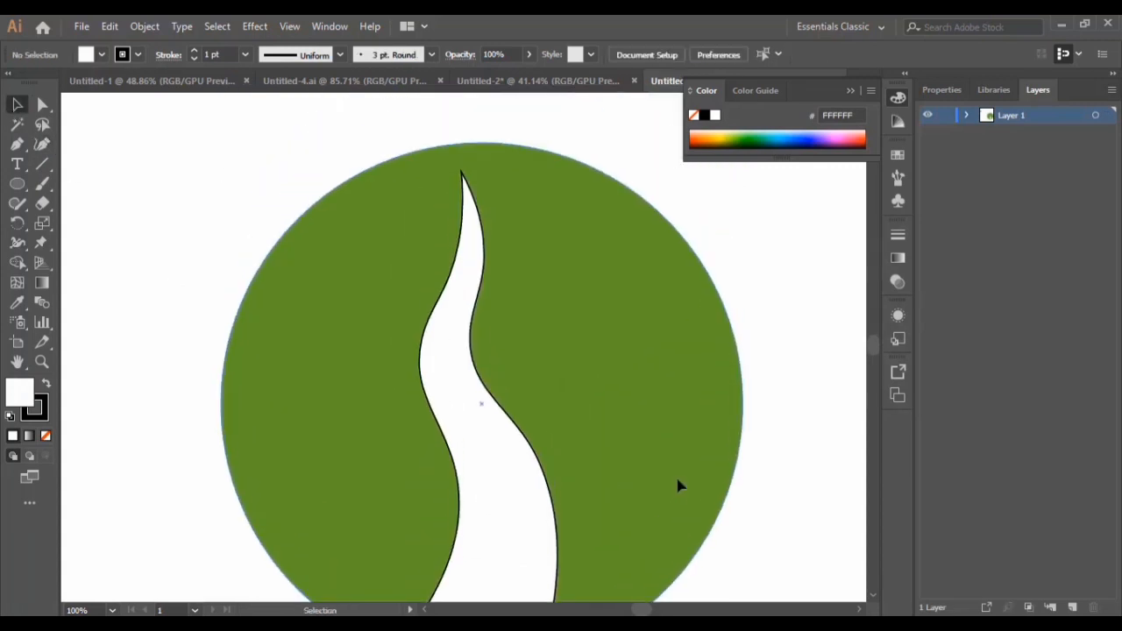
{"action": "left_click", "coordinate": [15, 146]}
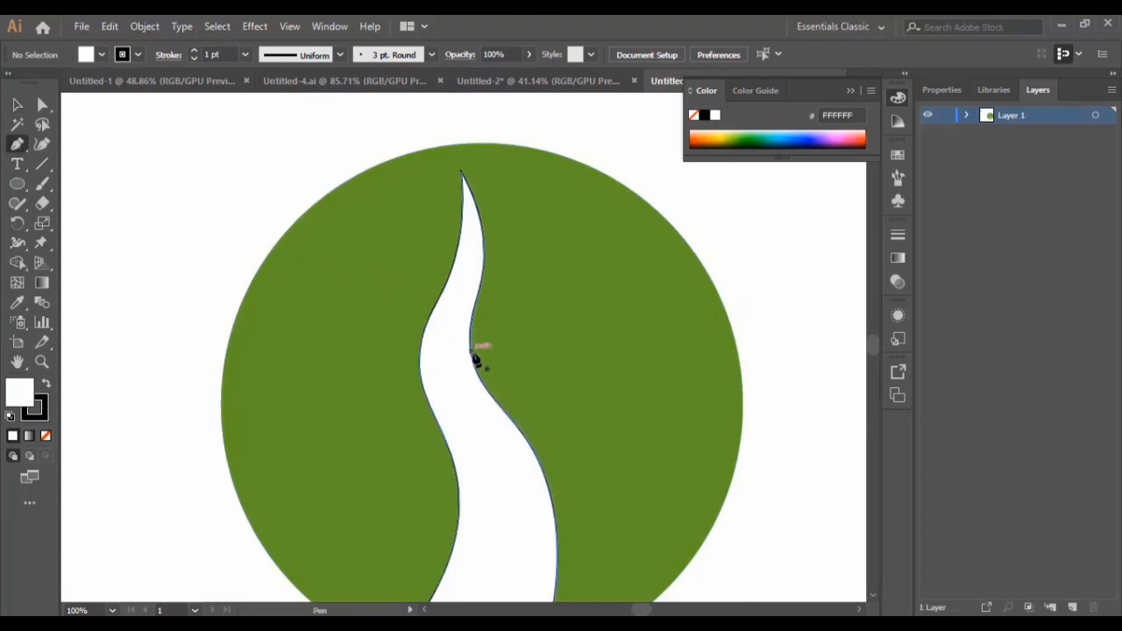
{"action": "left_click", "coordinate": [470, 342]}
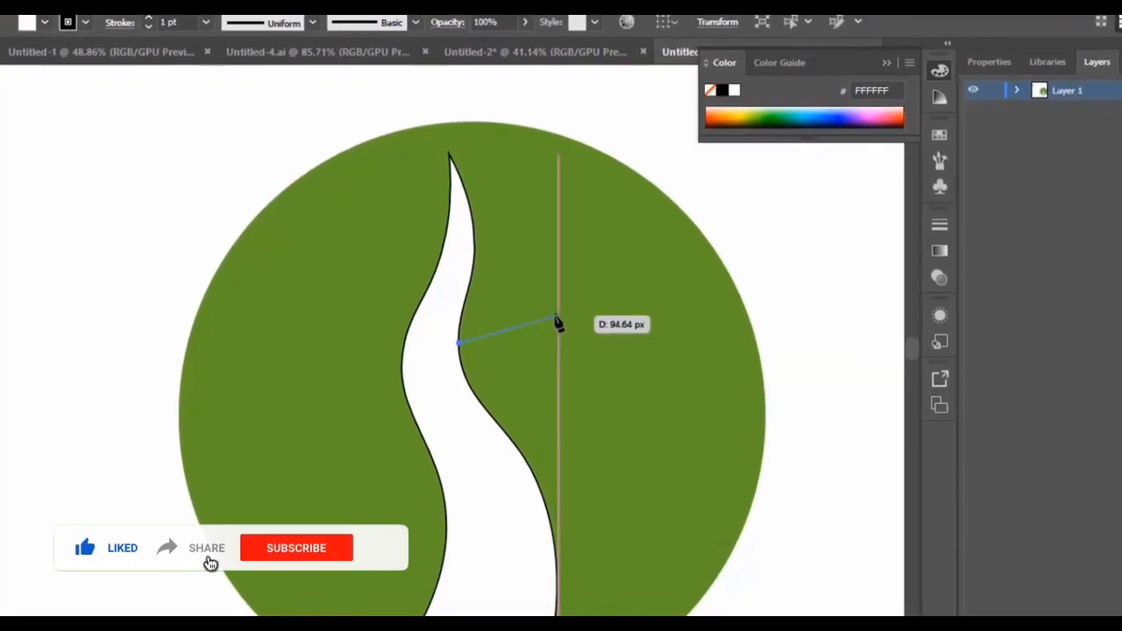
{"action": "left_click_drag", "start_coordinate": [556, 317], "coordinate": [462, 353]}
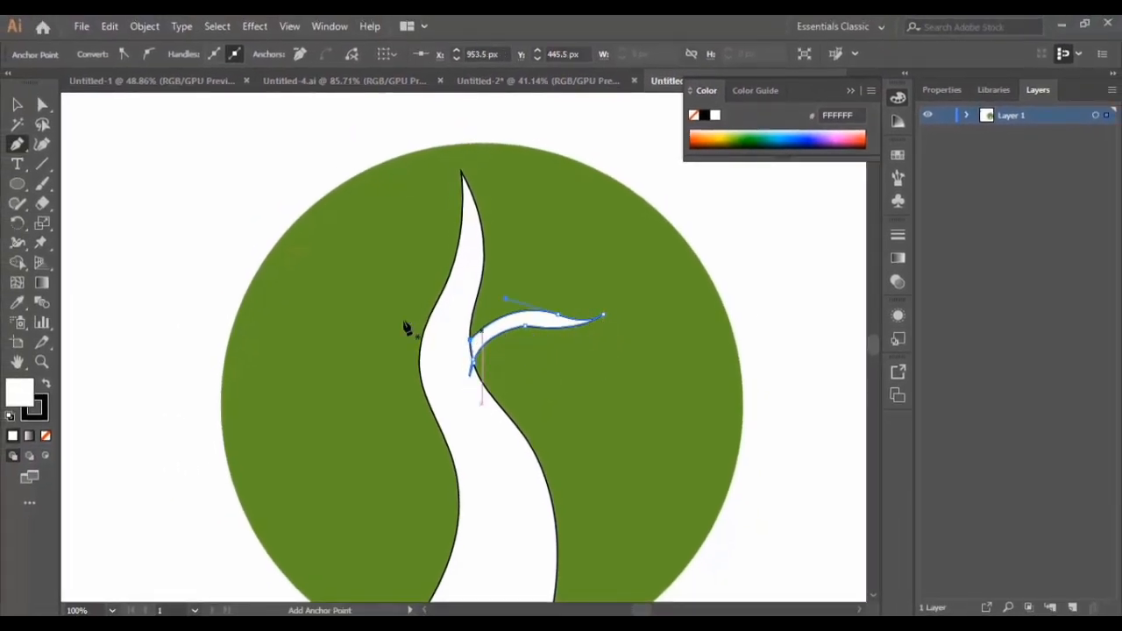
- Refine the right branch with the Curvature tool by removing the stray anchor at its base and smoothing its underside with an added anchor
{"action": "key", "text": "z"}
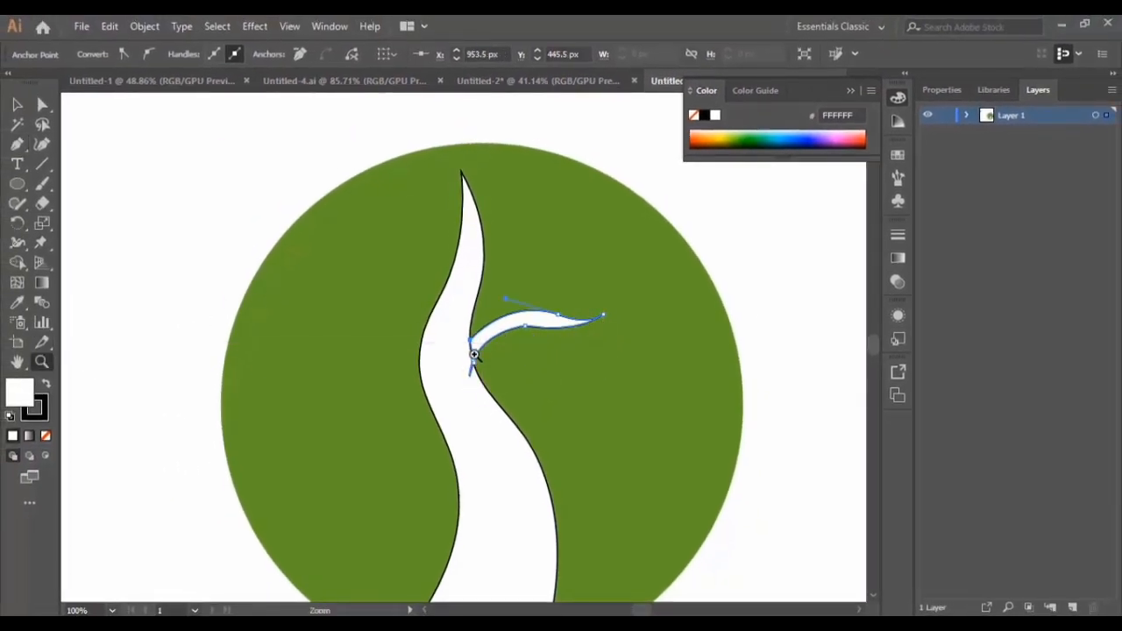
{"action": "left_click", "coordinate": [473, 349]}
{"action": "left_click", "coordinate": [474, 349]}
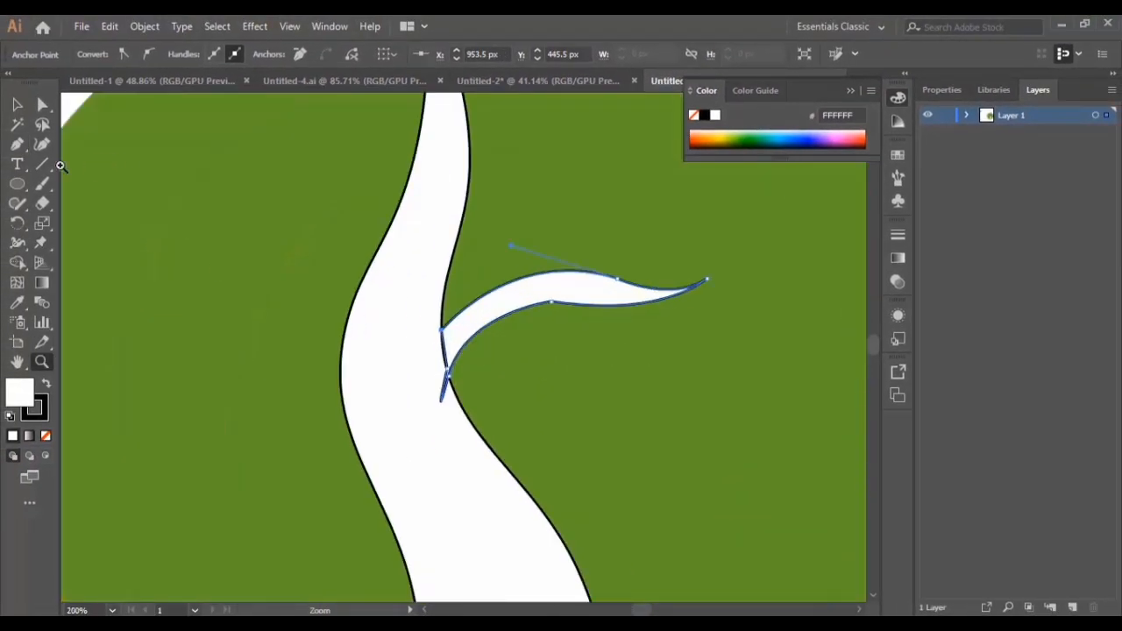
{"action": "left_click", "coordinate": [41, 145]}
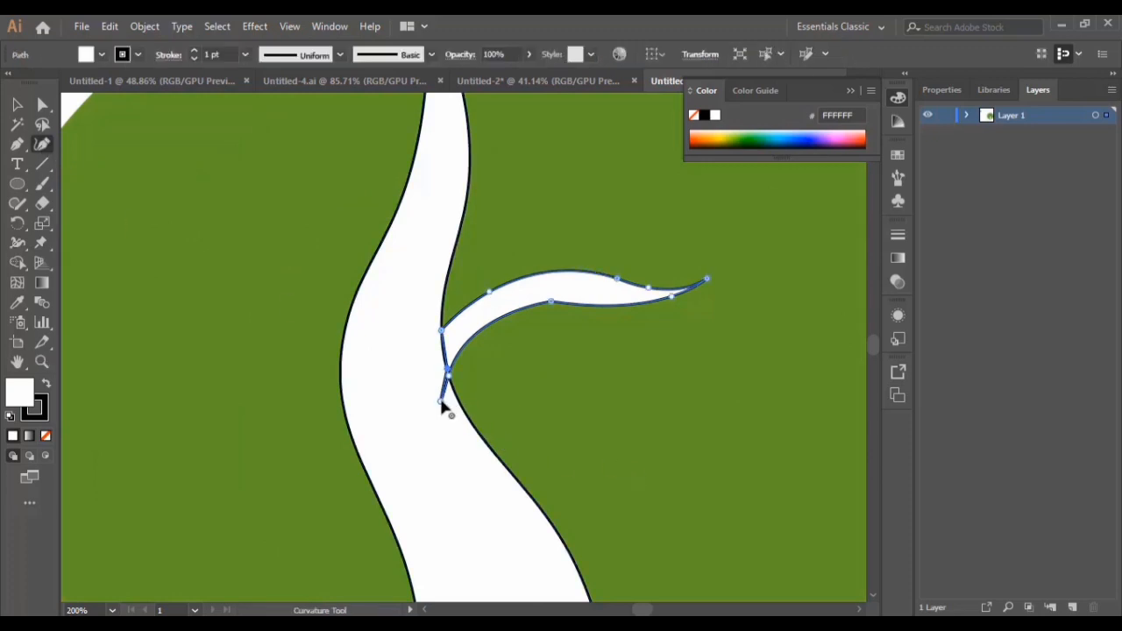
{"action": "key", "text": "ctrl+z"}
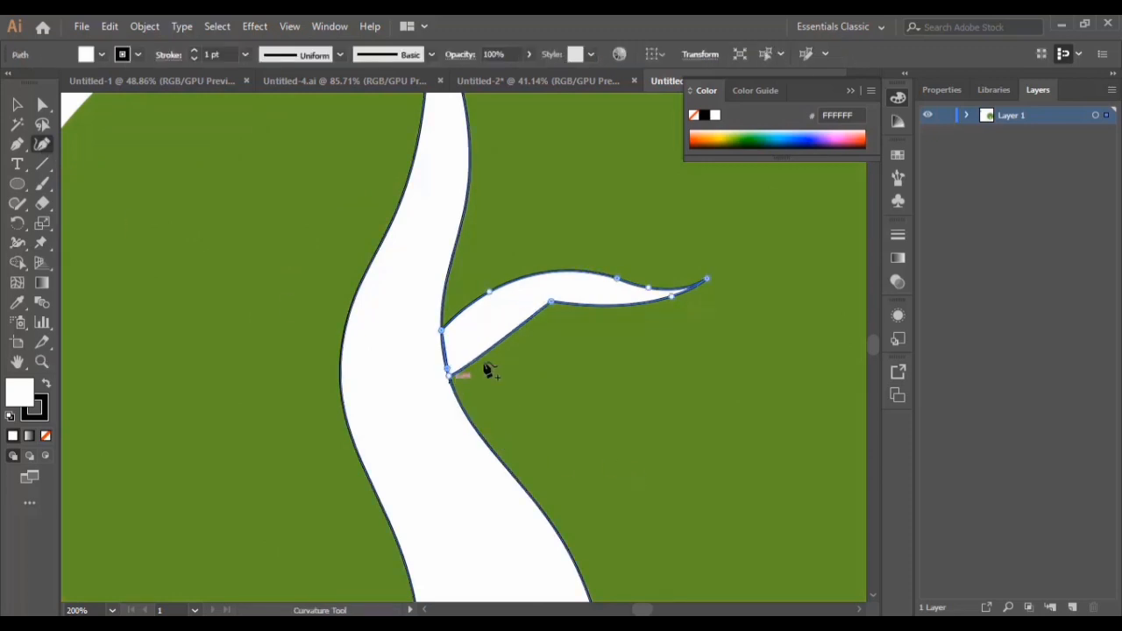
{"action": "left_click", "coordinate": [495, 346]}
{"action": "mouse_move", "coordinate": [495, 348]}
{"action": "left_mouse_down"}
{"action": "mouse_move", "coordinate": [480, 328]}
{"action": "mouse_move", "coordinate": [488, 337]}
{"action": "left_mouse_up"}
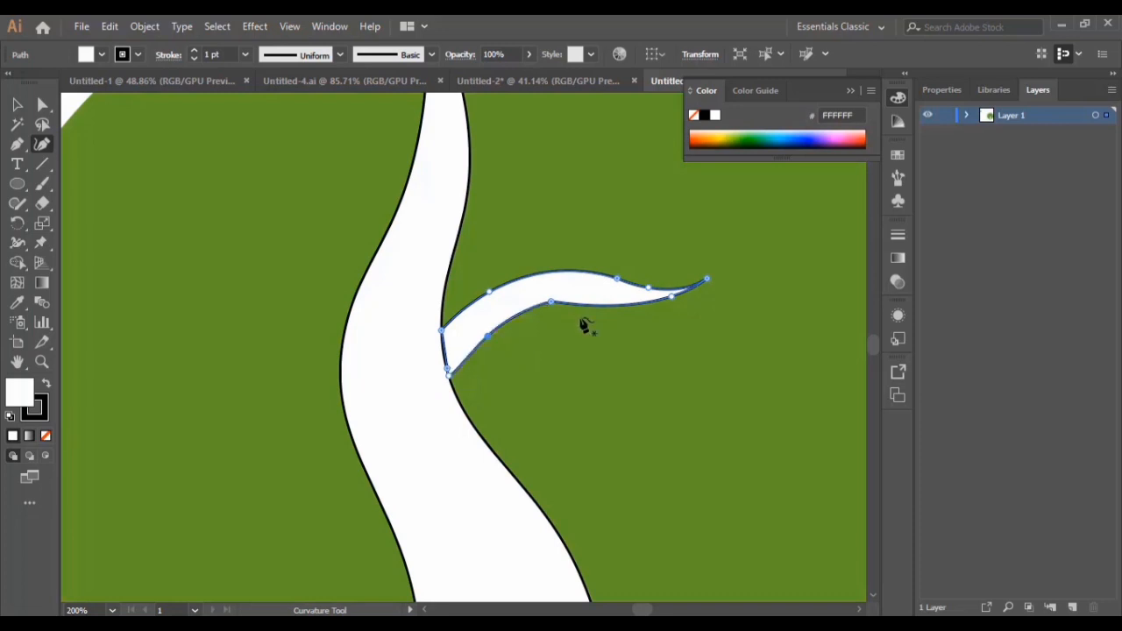
{"action": "left_click_drag", "start_coordinate": [552, 306], "coordinate": [550, 307]}
{"action": "double_click", "coordinate": [558, 308]}
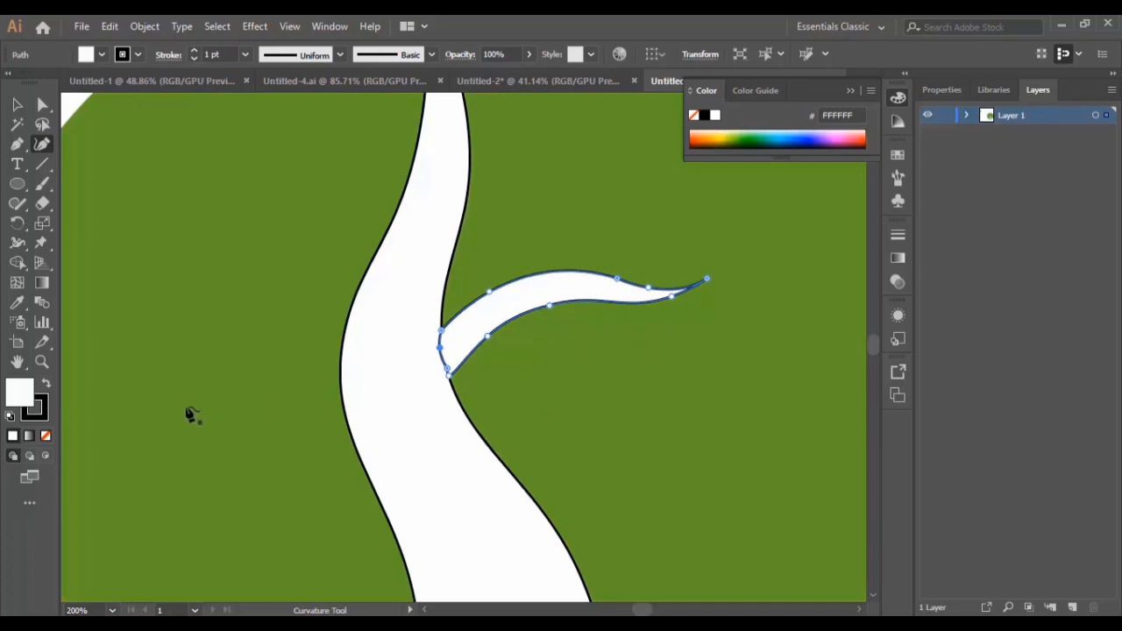
- Draw a closed, curved branch with the Pen tool, tapering up and outward from the upper part of the trunk's left edge
{"action": "scroll", "coordinate": [262, 320], "scroll_direction": "up", "scroll_amount": 1}
{"action": "left_click", "coordinate": [17, 144]}
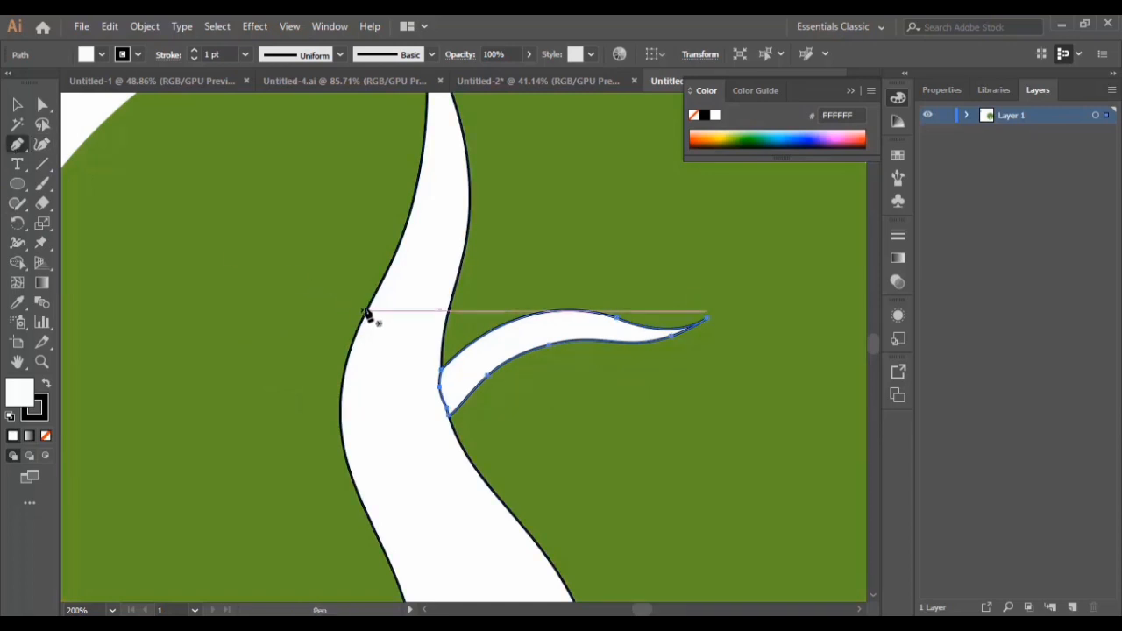
{"action": "left_click", "coordinate": [371, 302]}
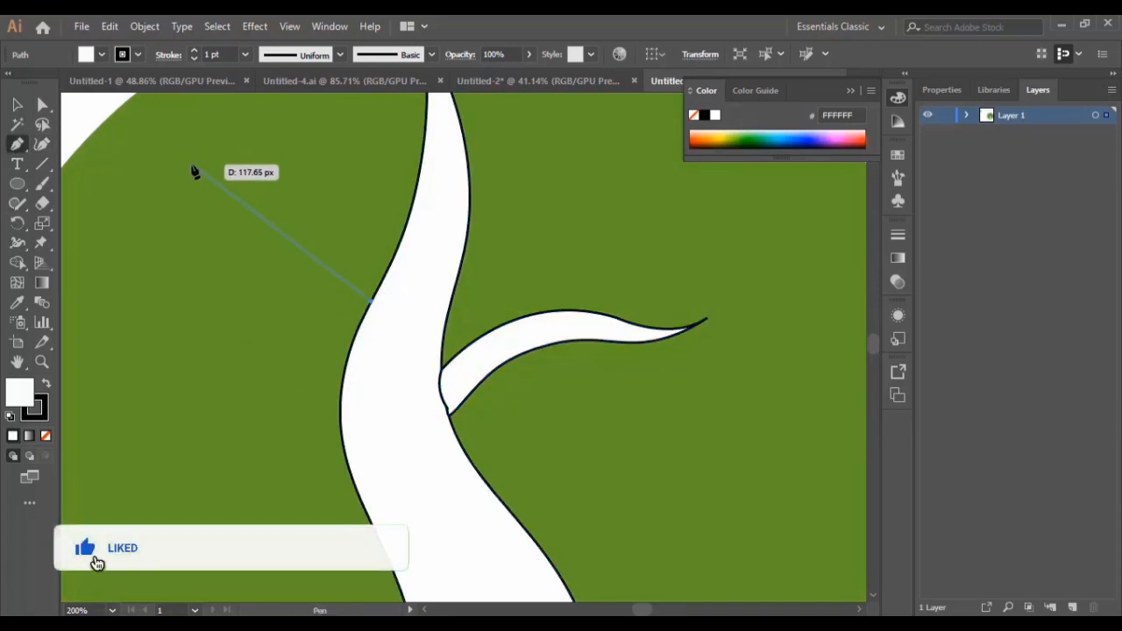
{"action": "left_click_drag", "start_coordinate": [187, 163], "coordinate": [83, 143]}
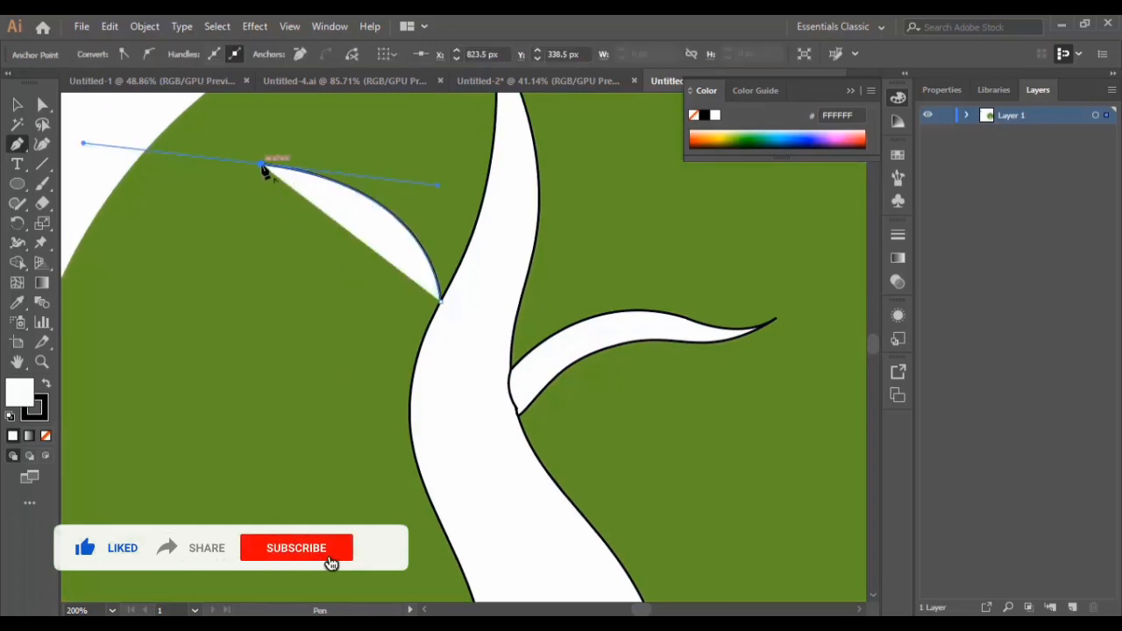
{"action": "left_click", "coordinate": [262, 165]}
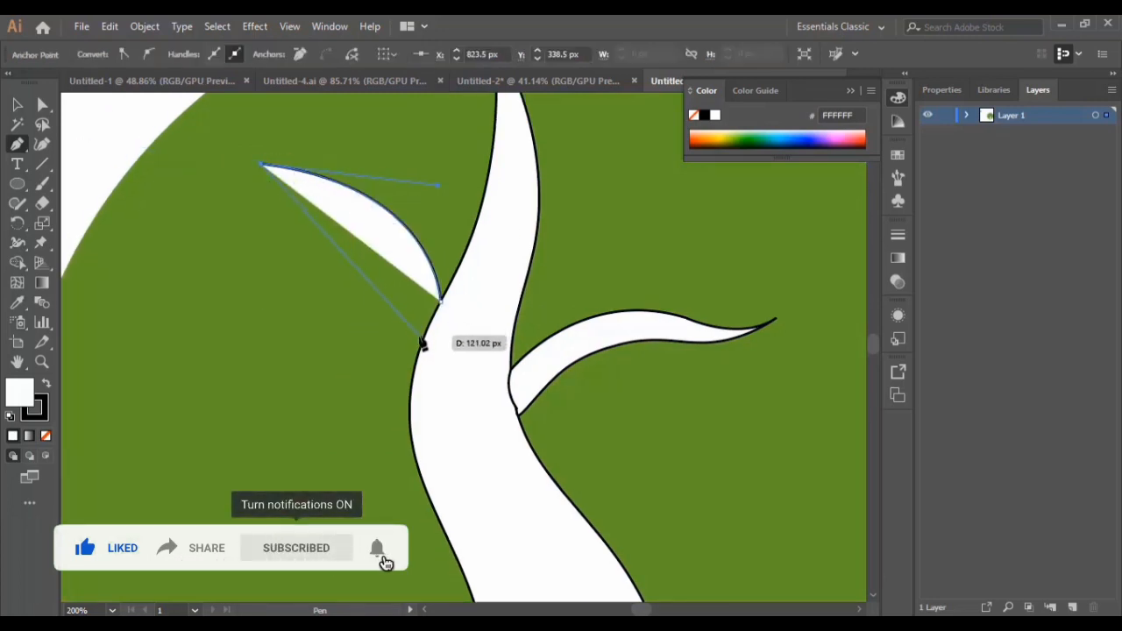
{"action": "left_click_drag", "start_coordinate": [422, 338], "coordinate": [443, 477]}
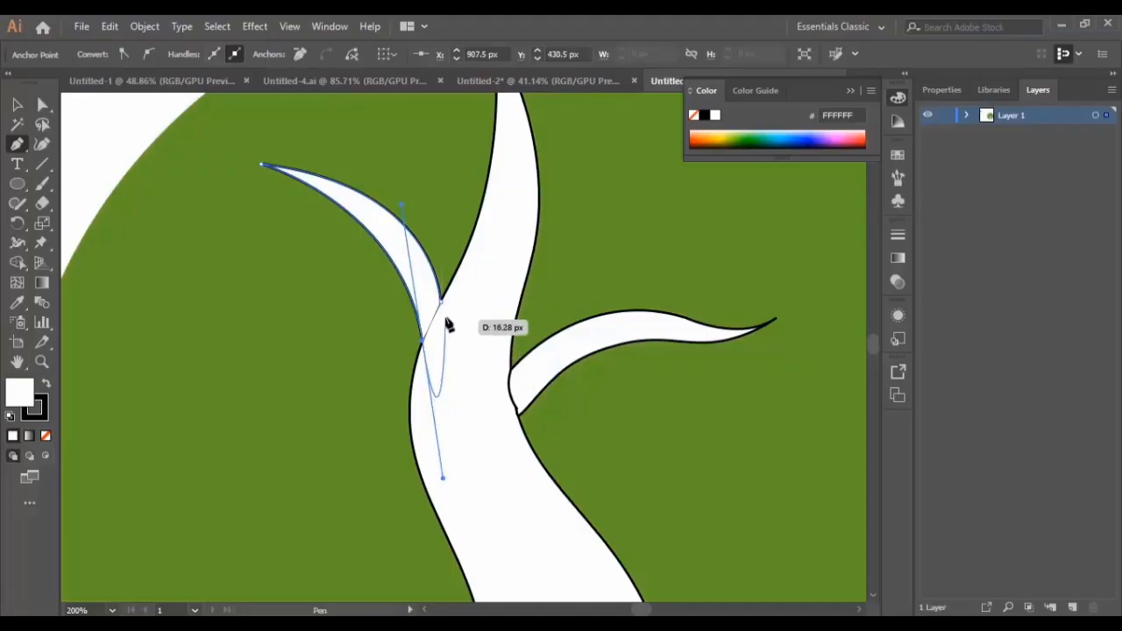
{"action": "left_click", "coordinate": [423, 340]}
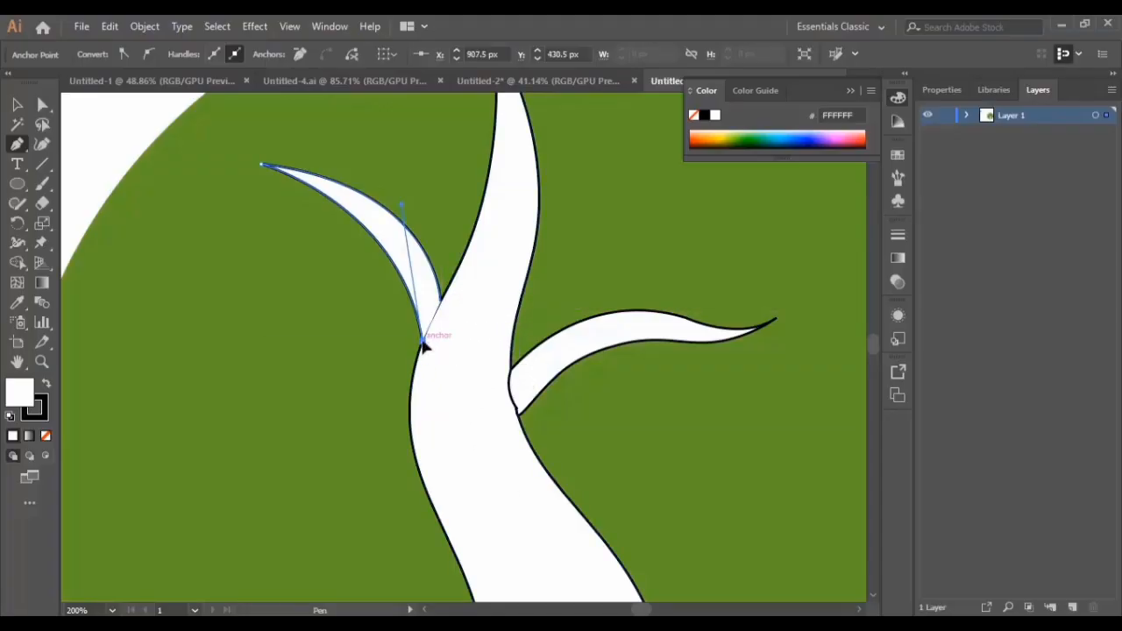
{"action": "left_click", "coordinate": [440, 302]}
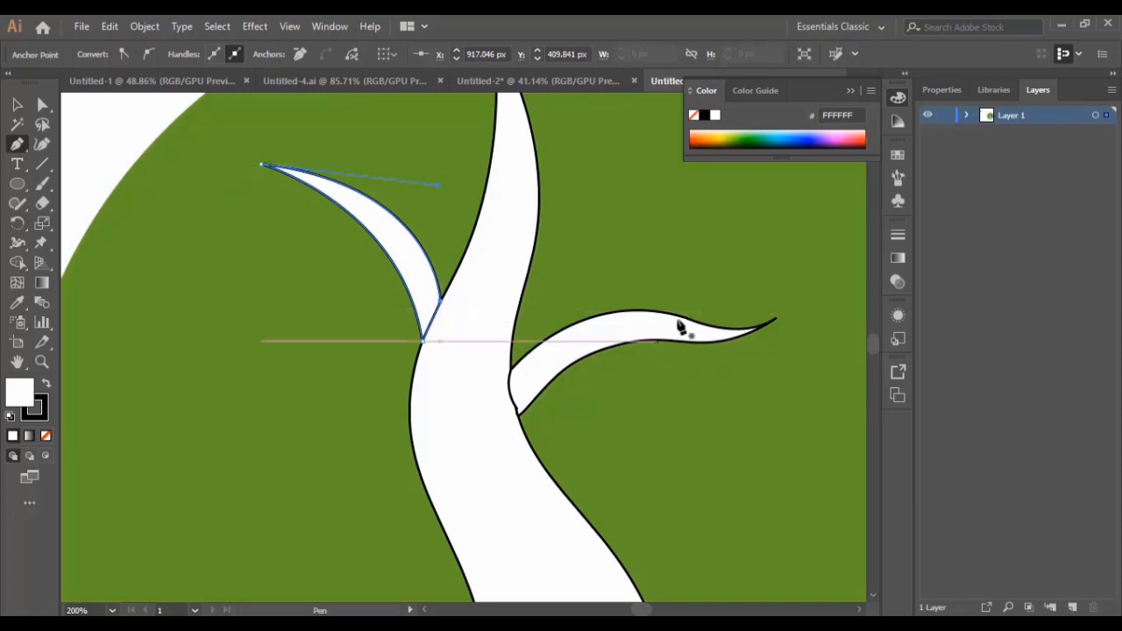
- Draw a closed, wavy branch with the Pen tool, extending outward from the trunk's left edge below the upper-left branch
{"action": "scroll", "coordinate": [598, 311], "scroll_direction": "down", "scroll_amount": 4}
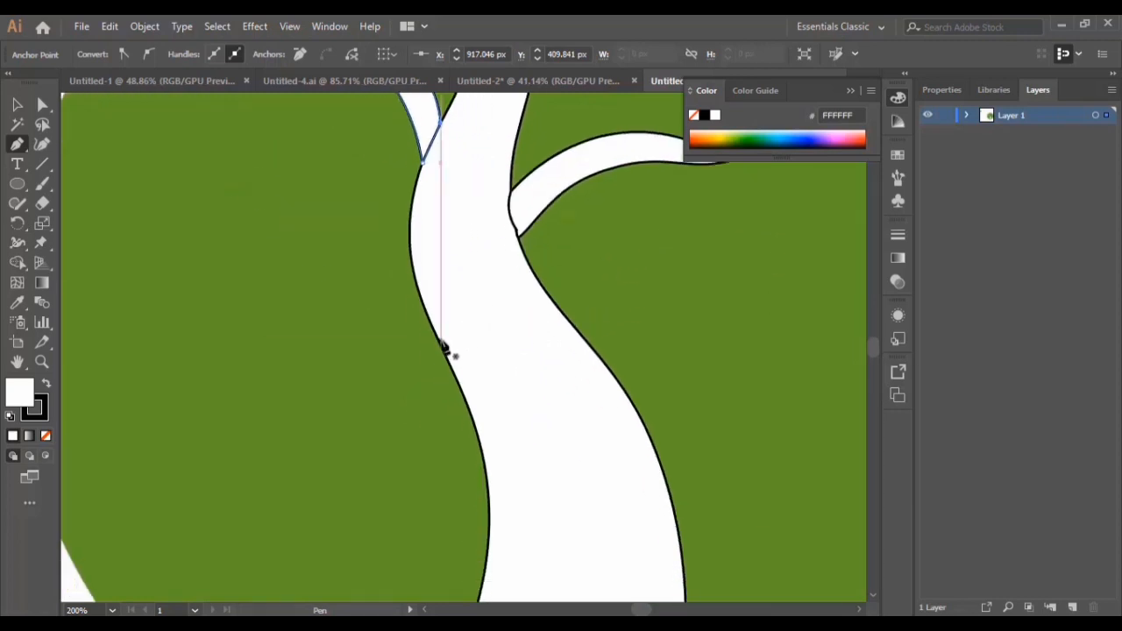
{"action": "left_click_drag", "start_coordinate": [442, 343], "coordinate": [161, 349]}
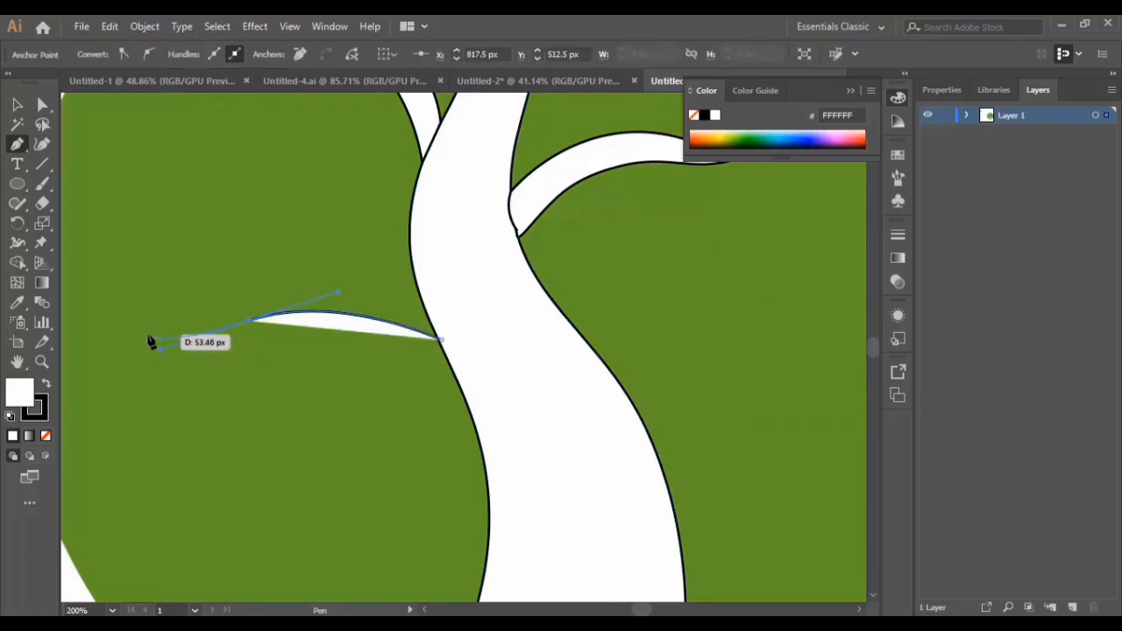
{"action": "left_click_drag", "start_coordinate": [166, 329], "coordinate": [431, 335]}
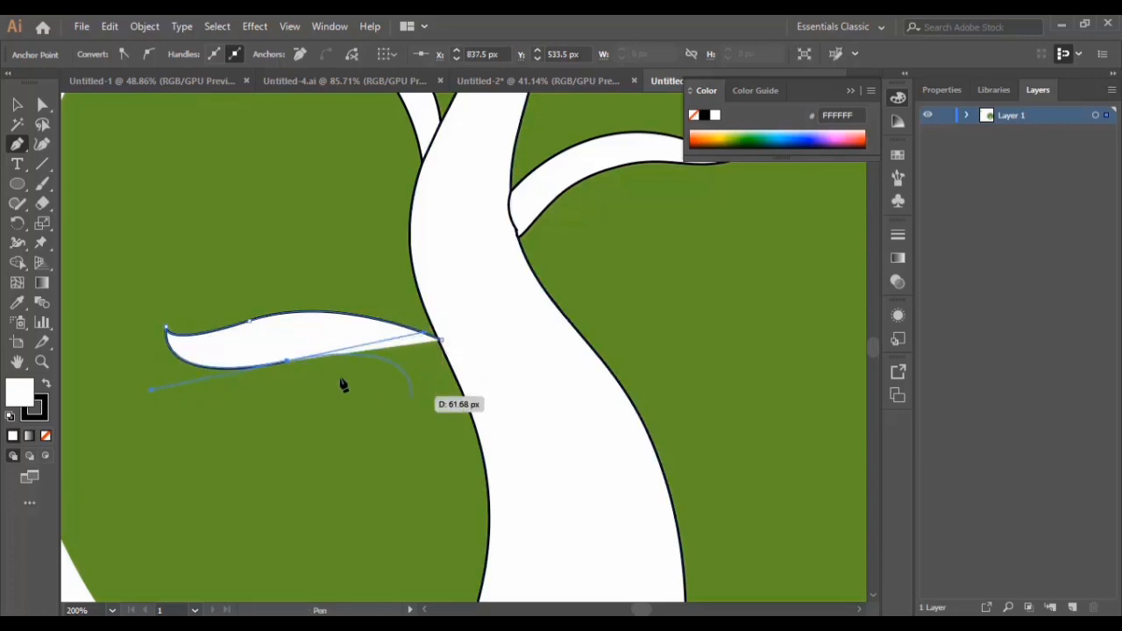
{"action": "left_click", "coordinate": [287, 358]}
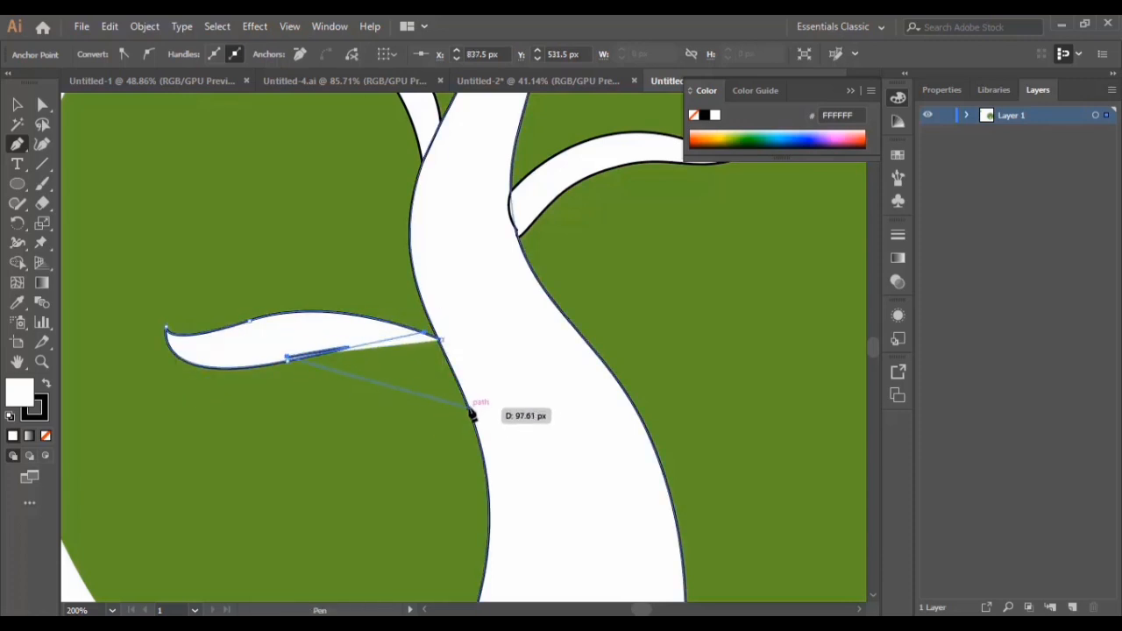
{"action": "key", "text": "ctrl+z"}
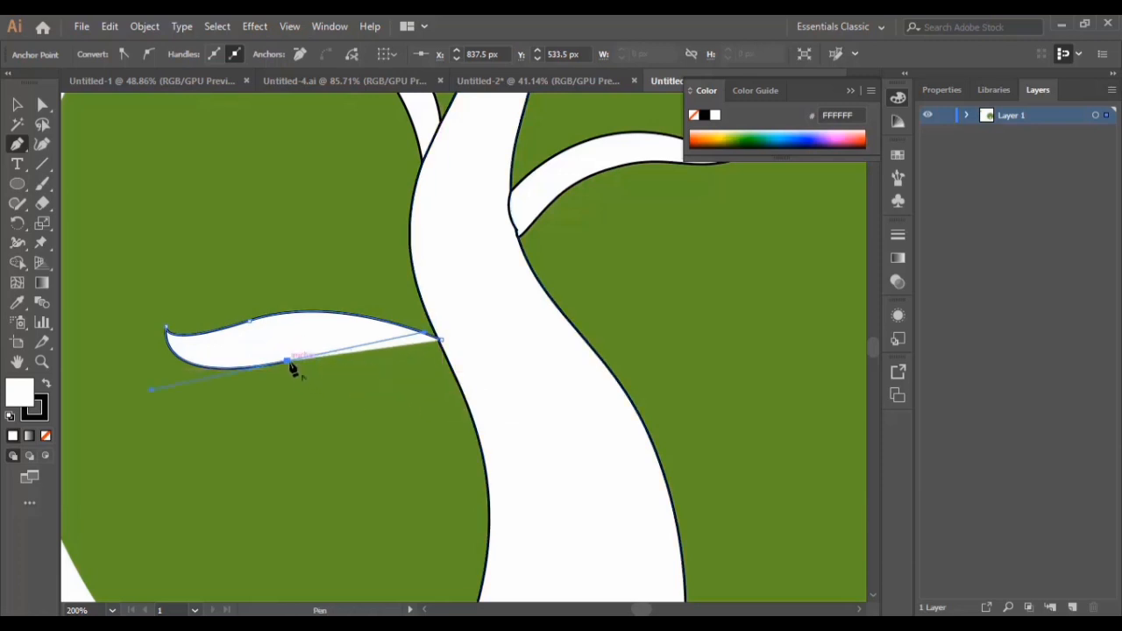
{"action": "left_click", "coordinate": [287, 362]}
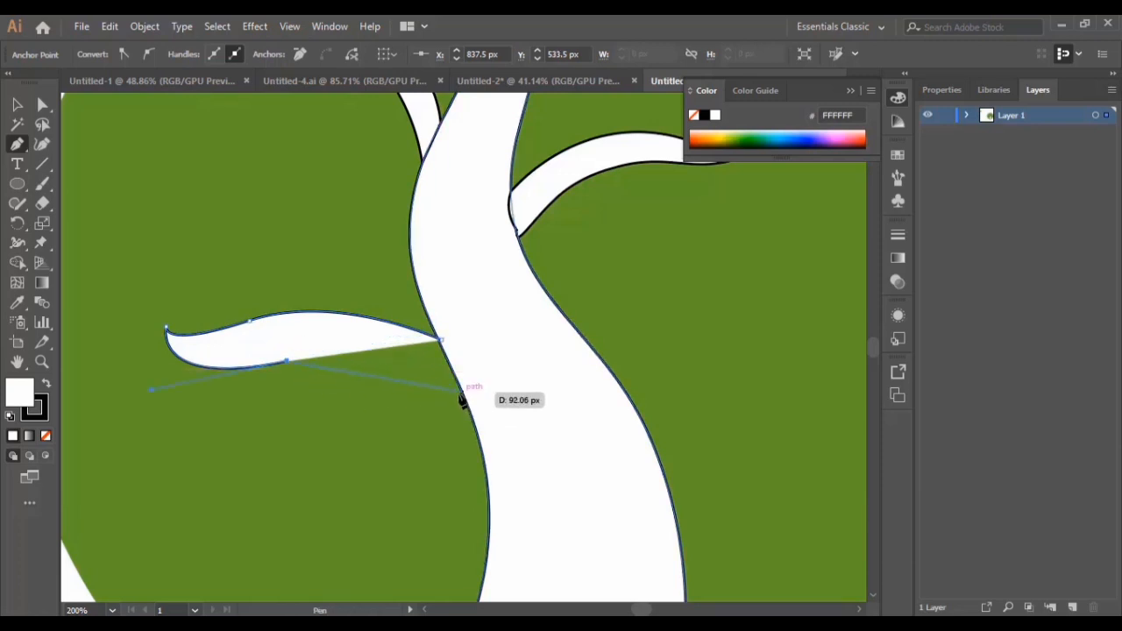
{"action": "left_click_drag", "start_coordinate": [462, 394], "coordinate": [518, 447]}
{"action": "left_click_drag", "start_coordinate": [439, 339], "coordinate": [443, 347]}
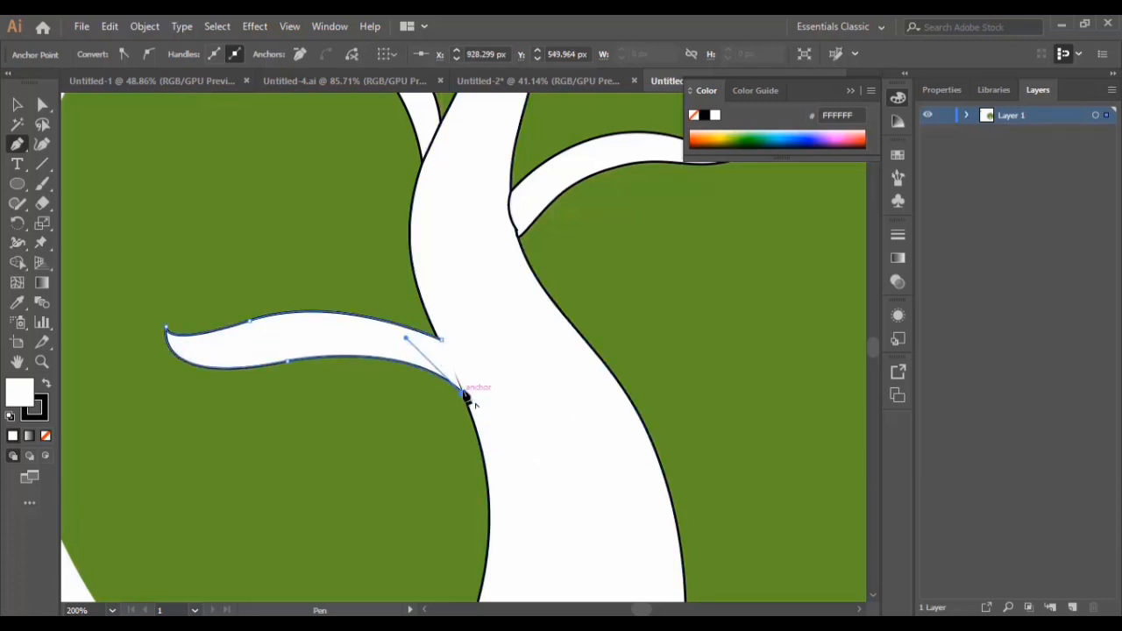
{"action": "left_click_drag", "start_coordinate": [463, 396], "coordinate": [441, 338]}
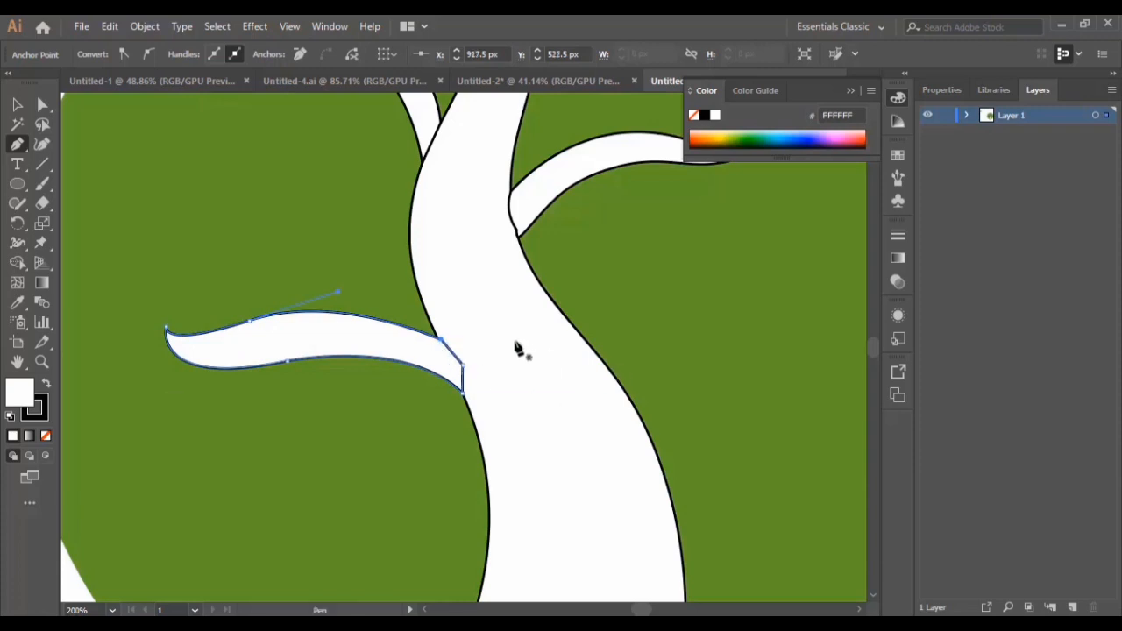
- Reshape the upper edge and tip of the wavy left branch with the Curvature tool, and pull its base corners into the trunk
{"action": "left_click", "coordinate": [42, 147]}
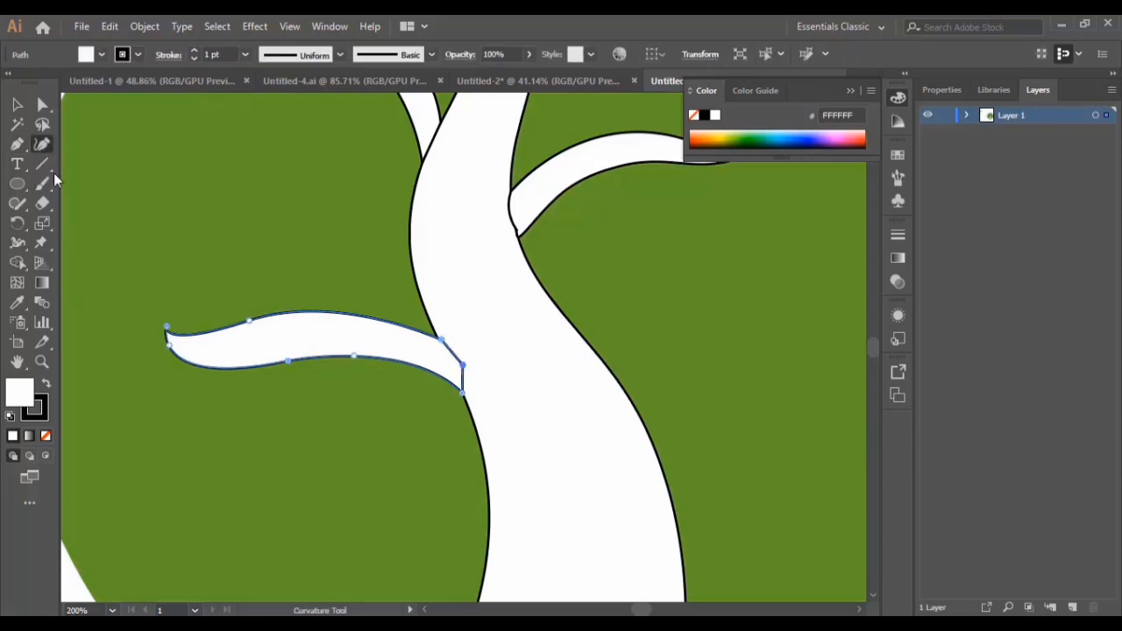
{"action": "left_click_drag", "start_coordinate": [249, 323], "coordinate": [343, 314]}
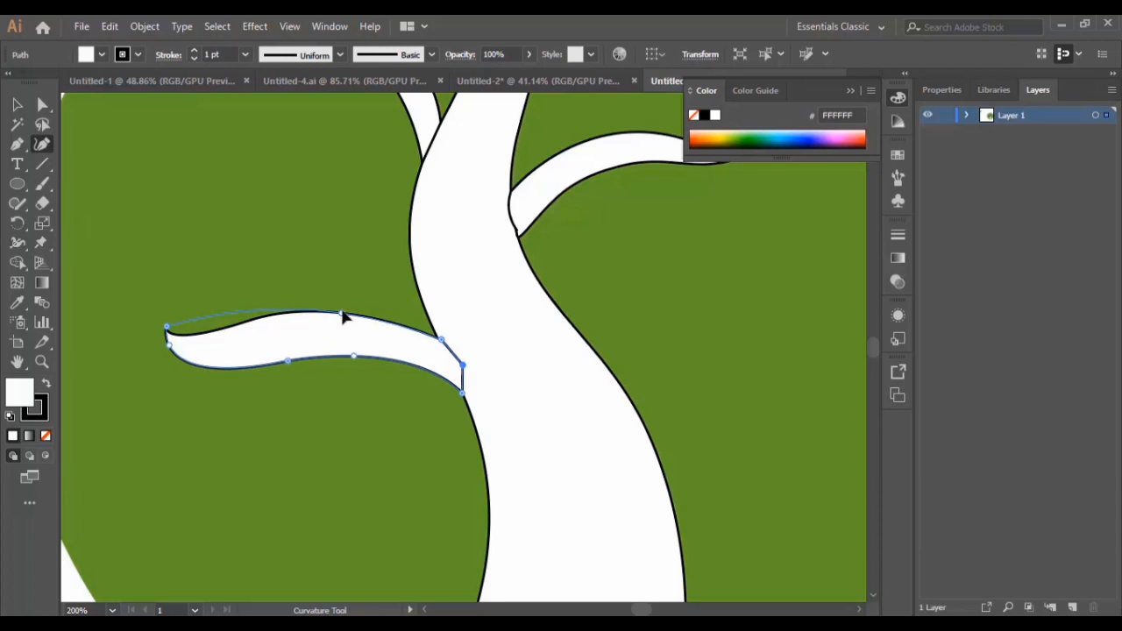
{"action": "left_click", "coordinate": [222, 314]}
{"action": "left_click_drag", "start_coordinate": [227, 329], "coordinate": [199, 359]}
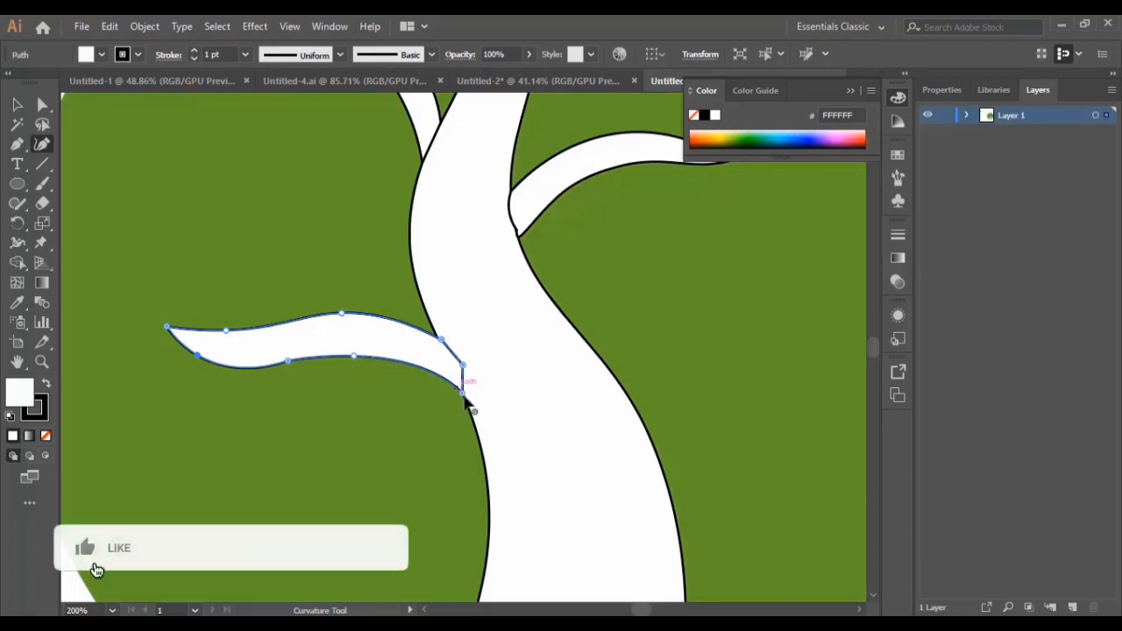
{"action": "left_click_drag", "start_coordinate": [463, 394], "coordinate": [480, 419]}
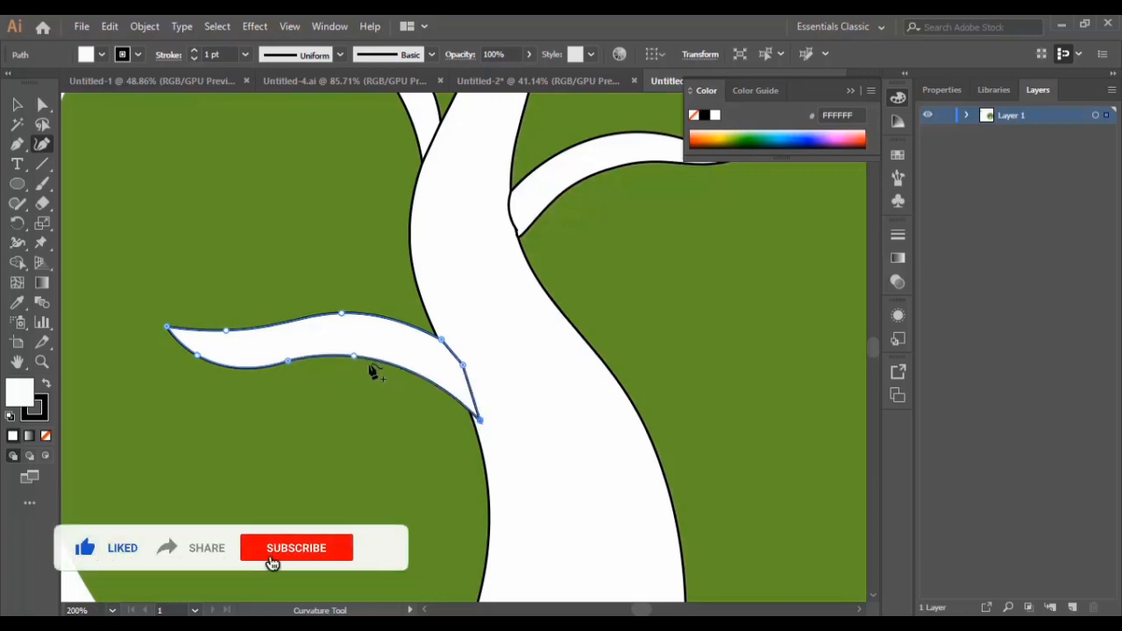
{"action": "left_click_drag", "start_coordinate": [355, 359], "coordinate": [357, 367]}
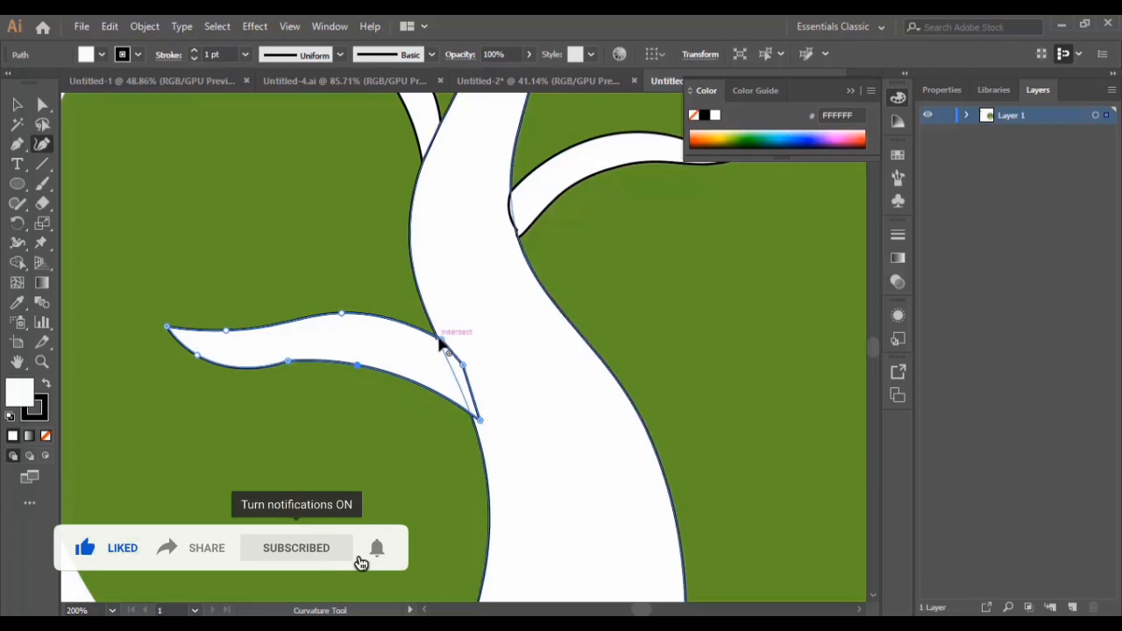
{"action": "left_click_drag", "start_coordinate": [449, 334], "coordinate": [457, 326]}
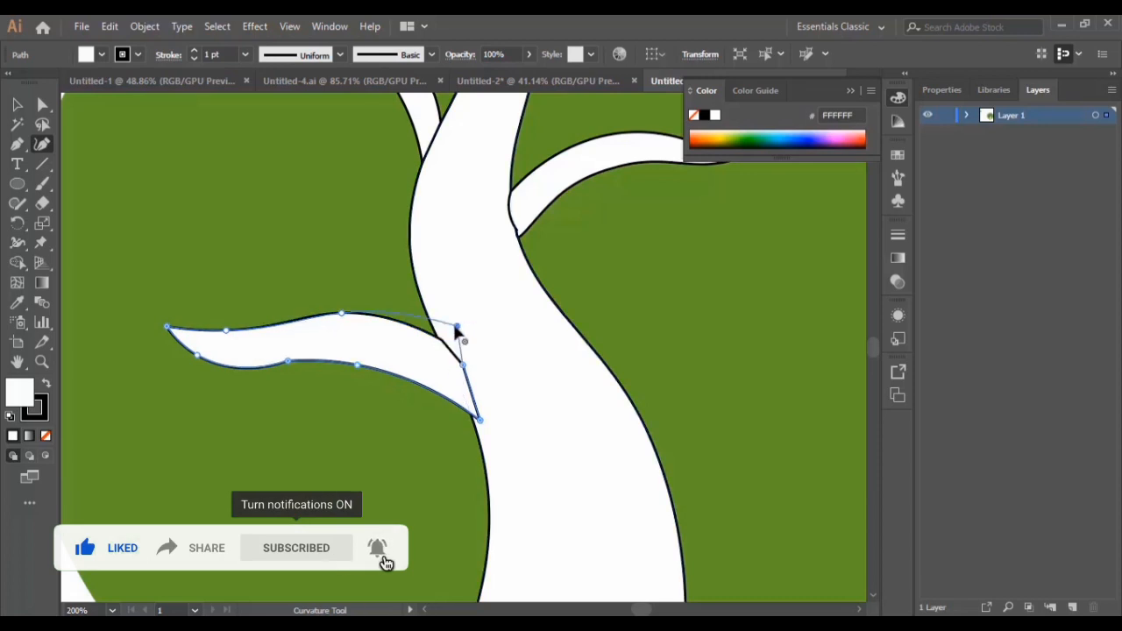
- Adjust the anchors along the wavy left branch's underside and outer top edge to give it a smoother, tapering S-curve
{"action": "left_click", "coordinate": [290, 361]}
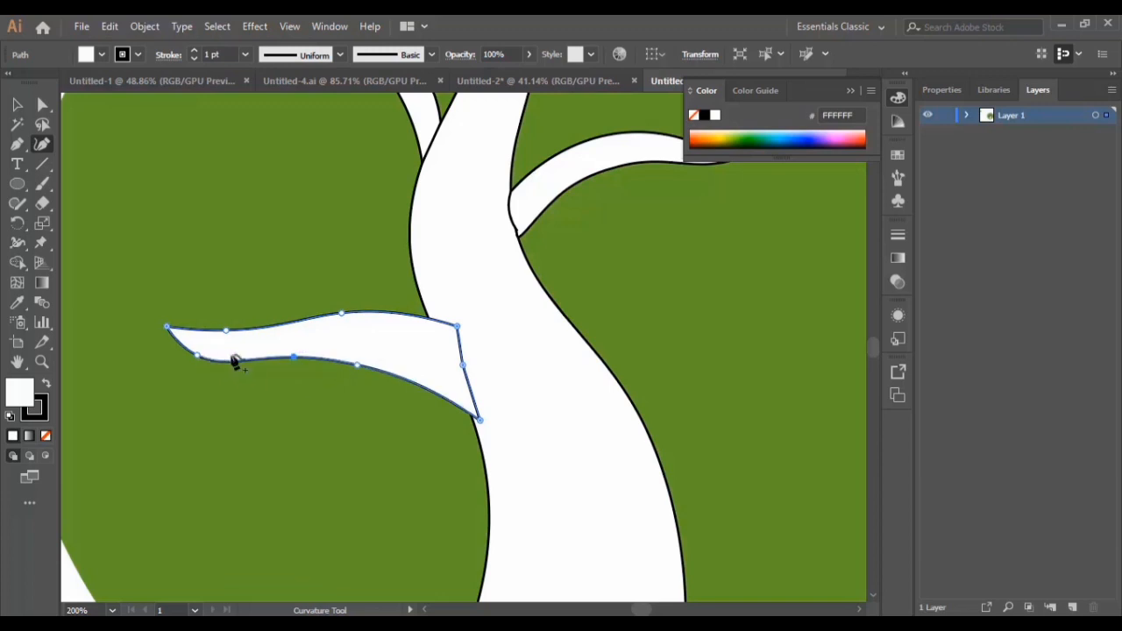
{"action": "left_click_drag", "start_coordinate": [226, 331], "coordinate": [258, 371]}
{"action": "left_click_drag", "start_coordinate": [357, 368], "coordinate": [347, 358]}
{"action": "left_click_drag", "start_coordinate": [253, 369], "coordinate": [251, 374]}
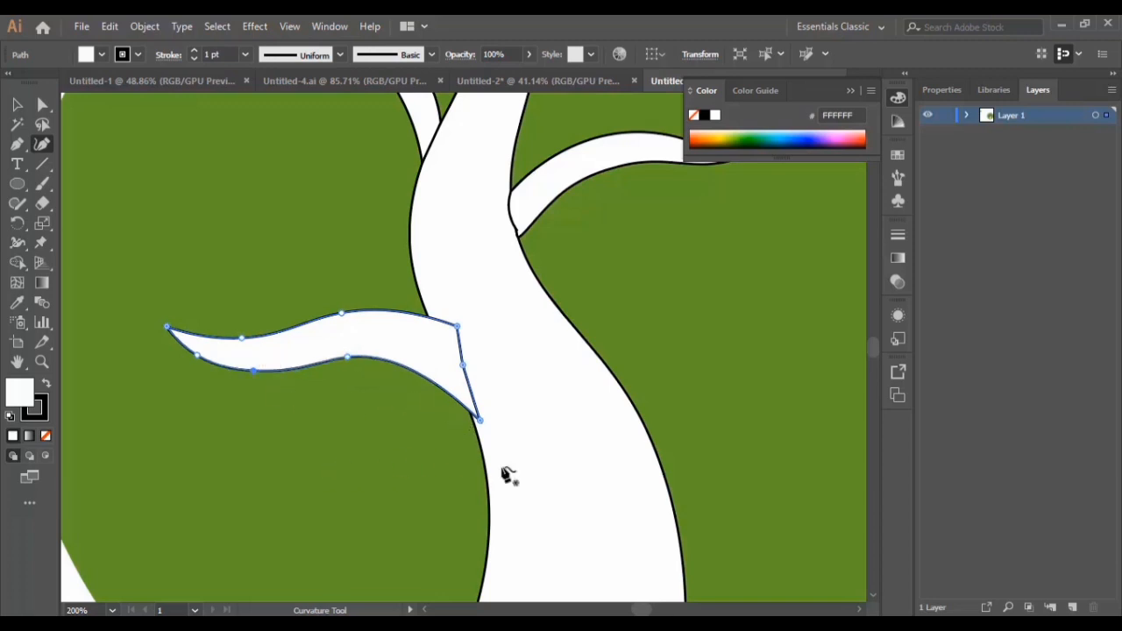
- Remove the middle anchor from the trunk's right edge with the Pen tool
{"action": "scroll", "coordinate": [507, 473], "scroll_direction": "down", "scroll_amount": 1}
{"action": "scroll", "coordinate": [552, 485], "scroll_direction": "up", "scroll_amount": 1}
{"action": "left_click_drag", "start_coordinate": [638, 610], "coordinate": [639, 610]}
{"action": "scroll", "coordinate": [620, 493], "scroll_direction": "down", "scroll_amount": 2}
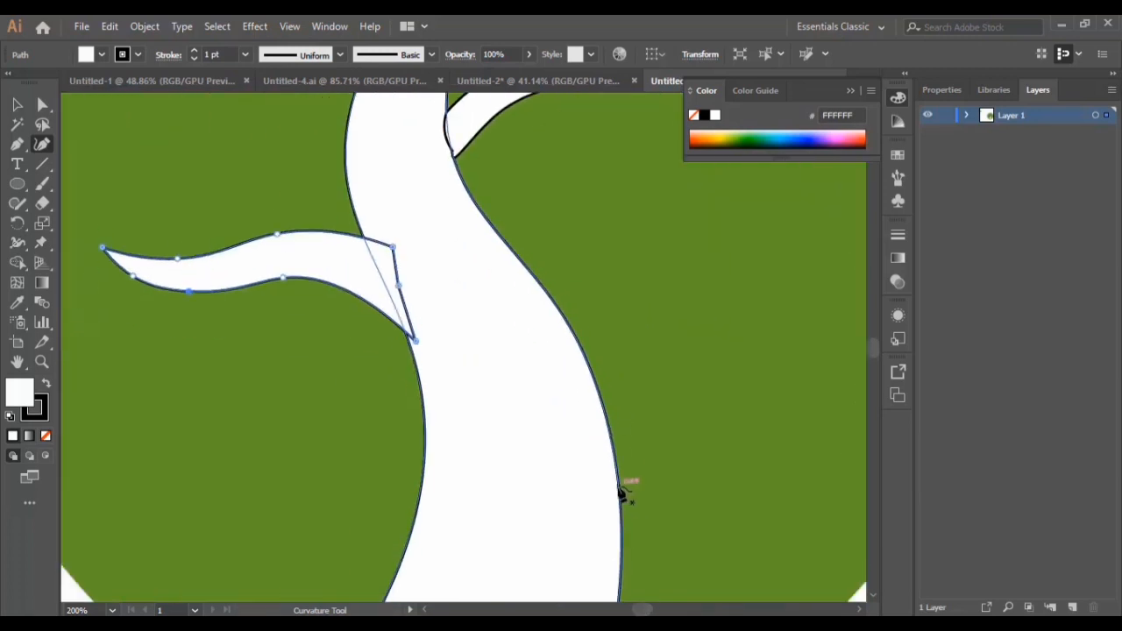
{"action": "left_click", "coordinate": [608, 396]}
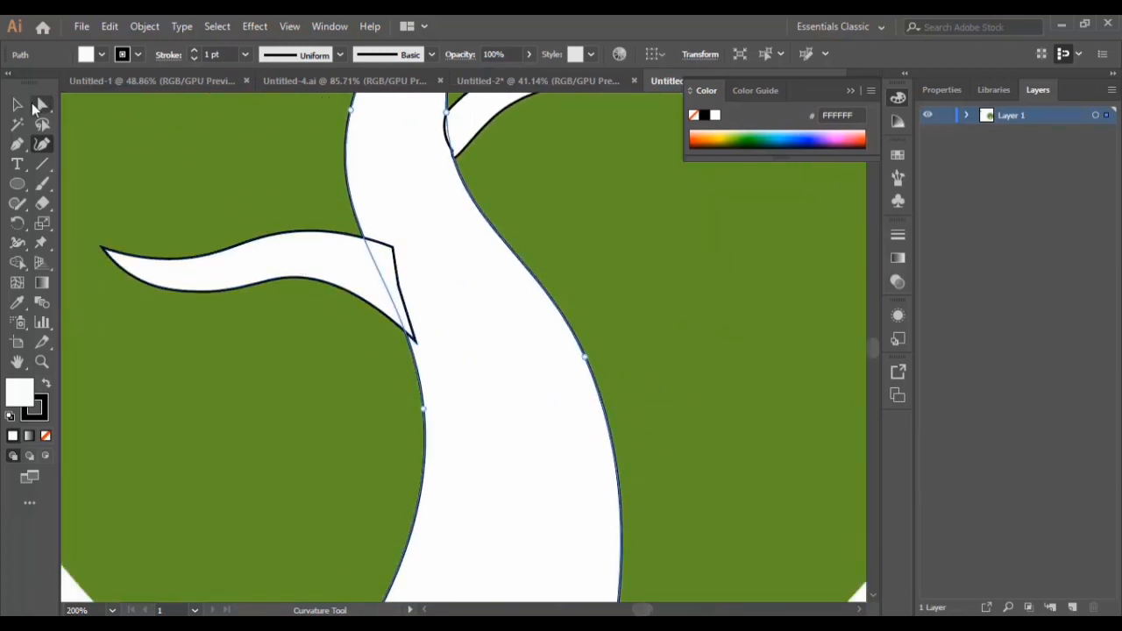
{"action": "left_click", "coordinate": [18, 144]}
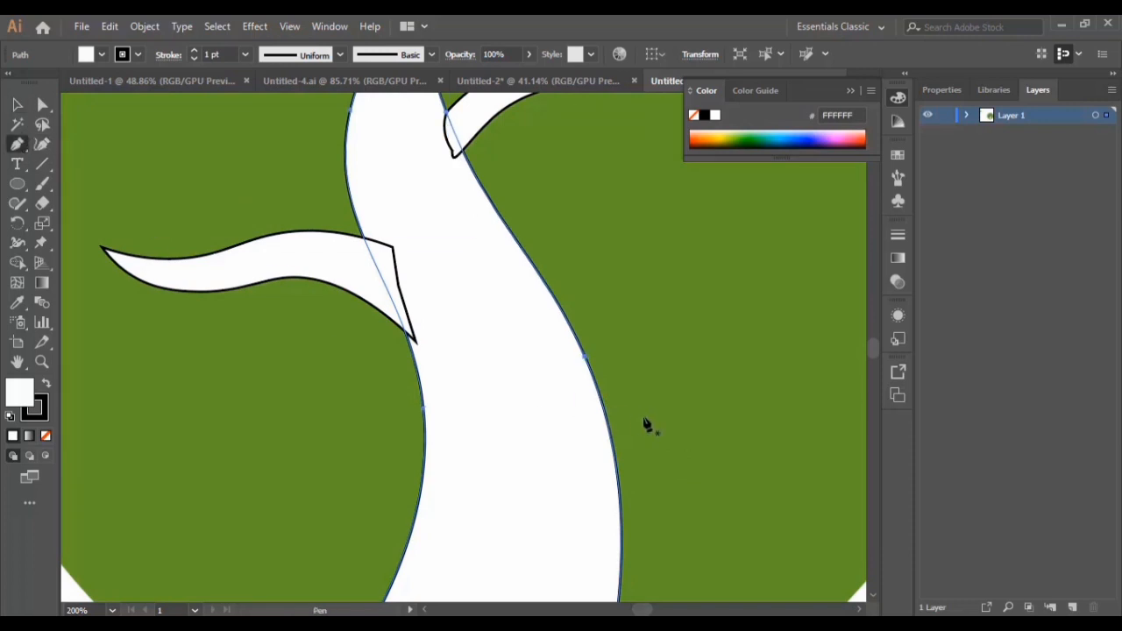
{"action": "scroll", "coordinate": [599, 399], "scroll_direction": "up", "scroll_amount": 5}
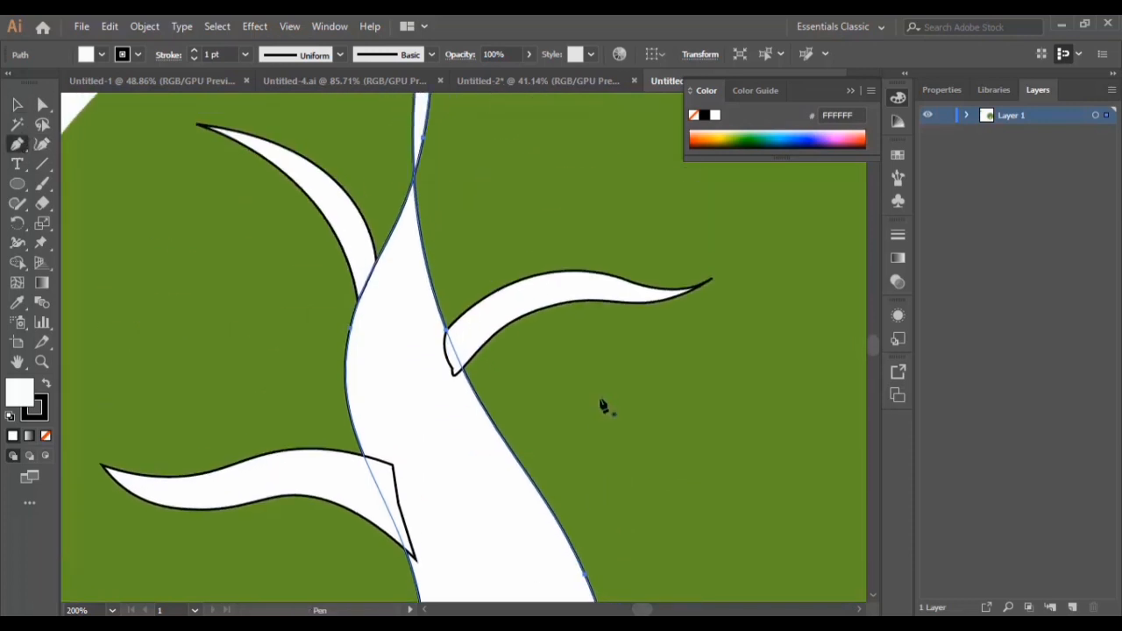
{"action": "scroll", "coordinate": [603, 405], "scroll_direction": "down", "scroll_amount": 8}
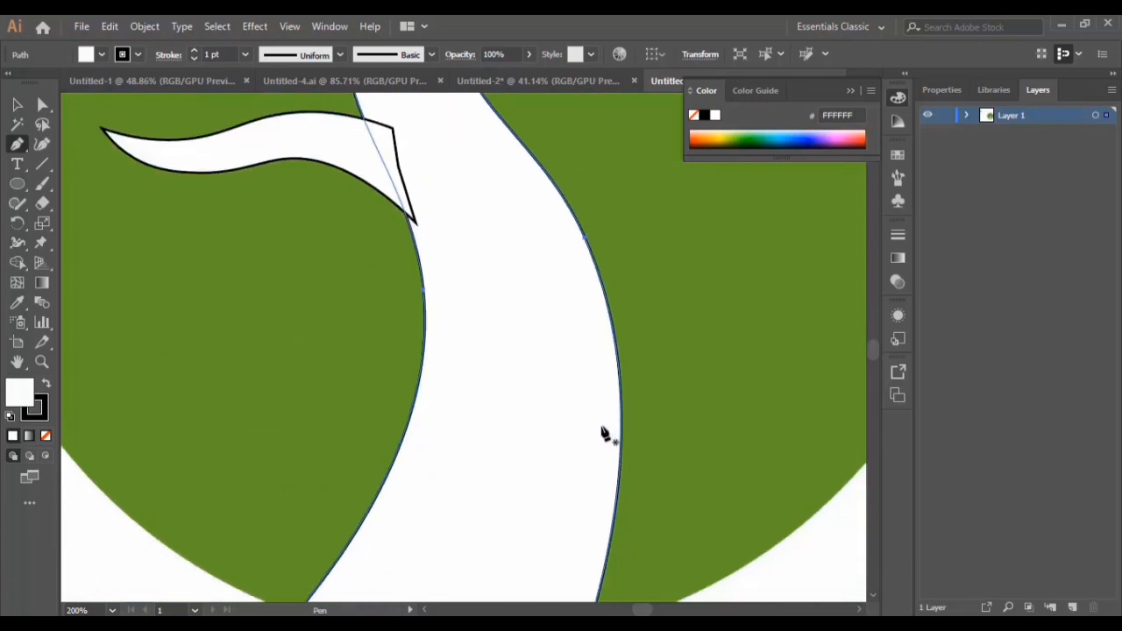
{"action": "scroll", "coordinate": [616, 321], "scroll_direction": "up", "scroll_amount": 3}
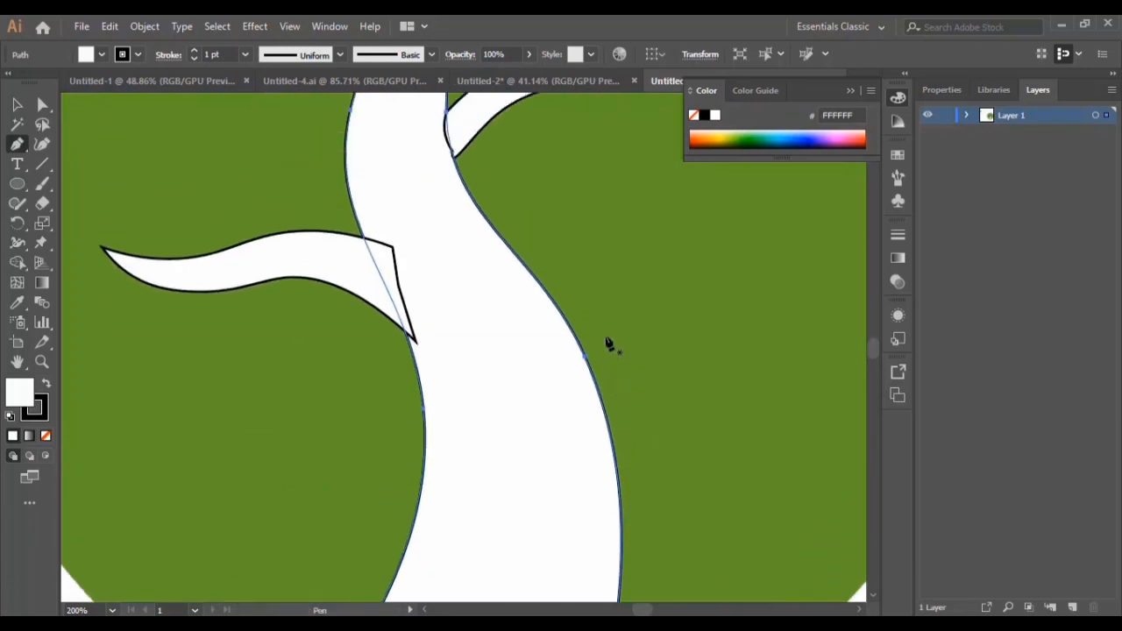
{"action": "left_click", "coordinate": [586, 359]}
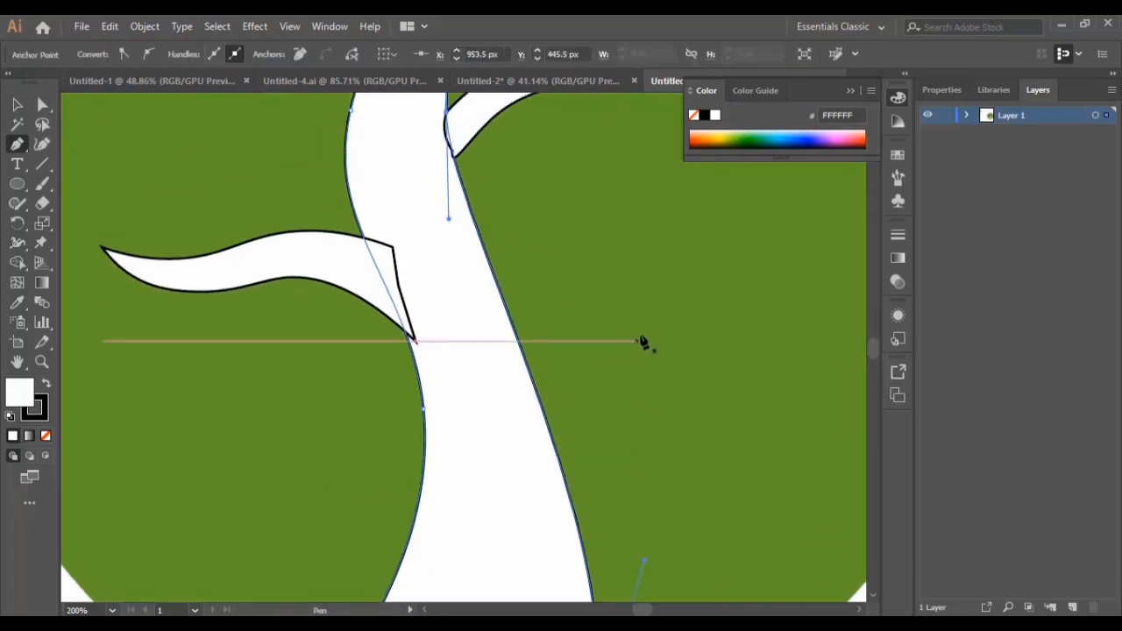
- Draw a closed, wavy branch with the Pen tool, extending outward and upward from the lower part of the trunk's right edge
{"action": "left_click", "coordinate": [531, 392]}
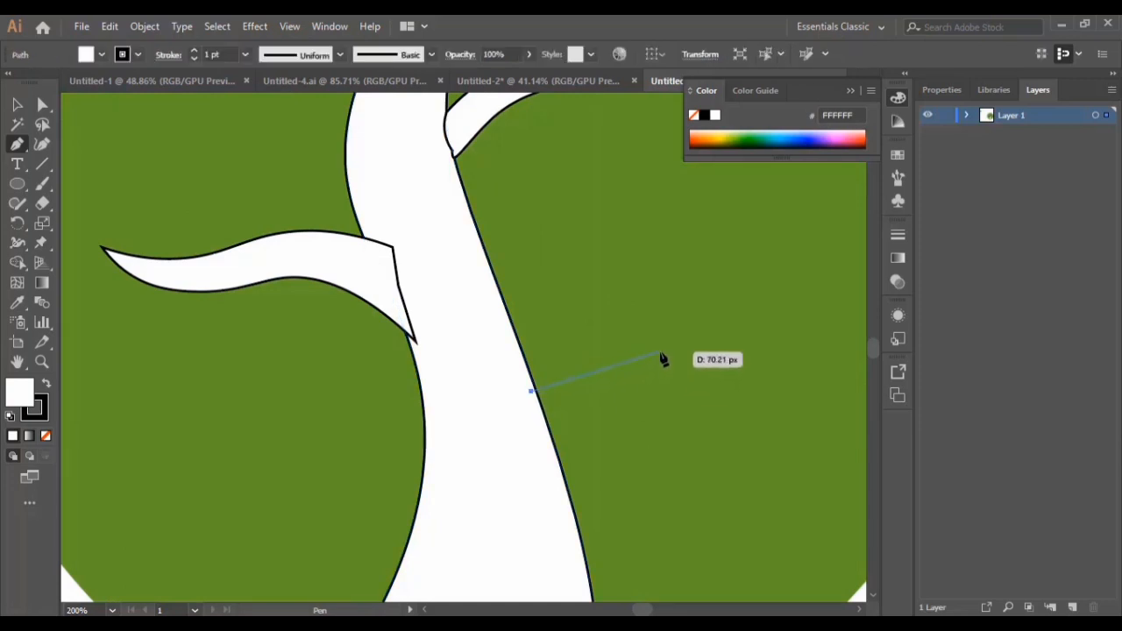
{"action": "left_click_drag", "start_coordinate": [754, 370], "coordinate": [755, 369]}
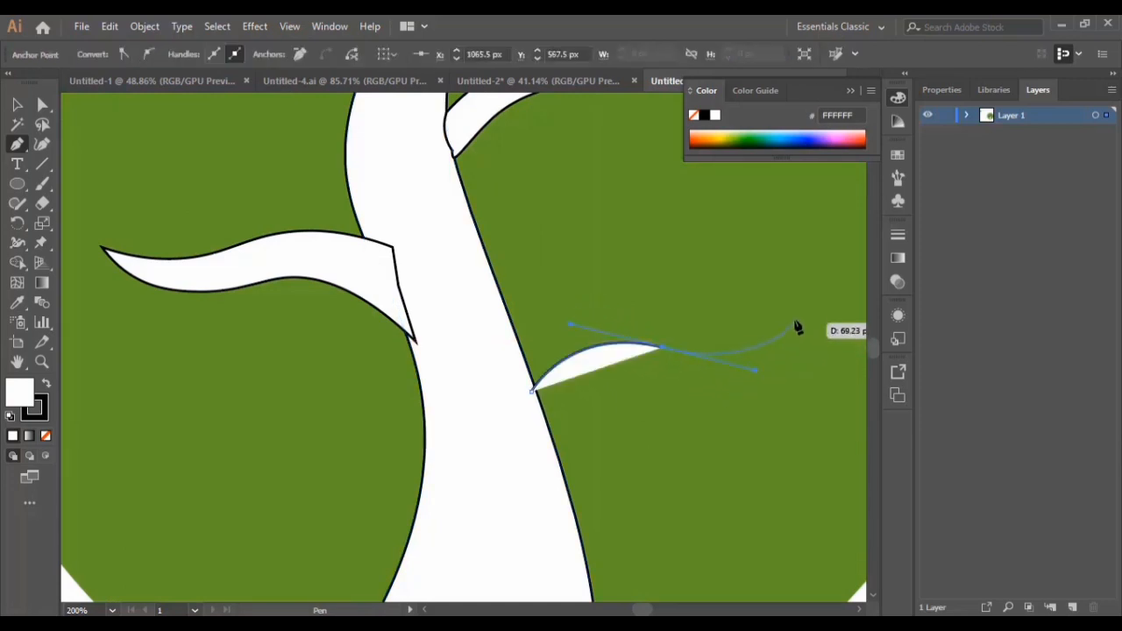
{"action": "left_click_drag", "start_coordinate": [785, 314], "coordinate": [638, 403]}
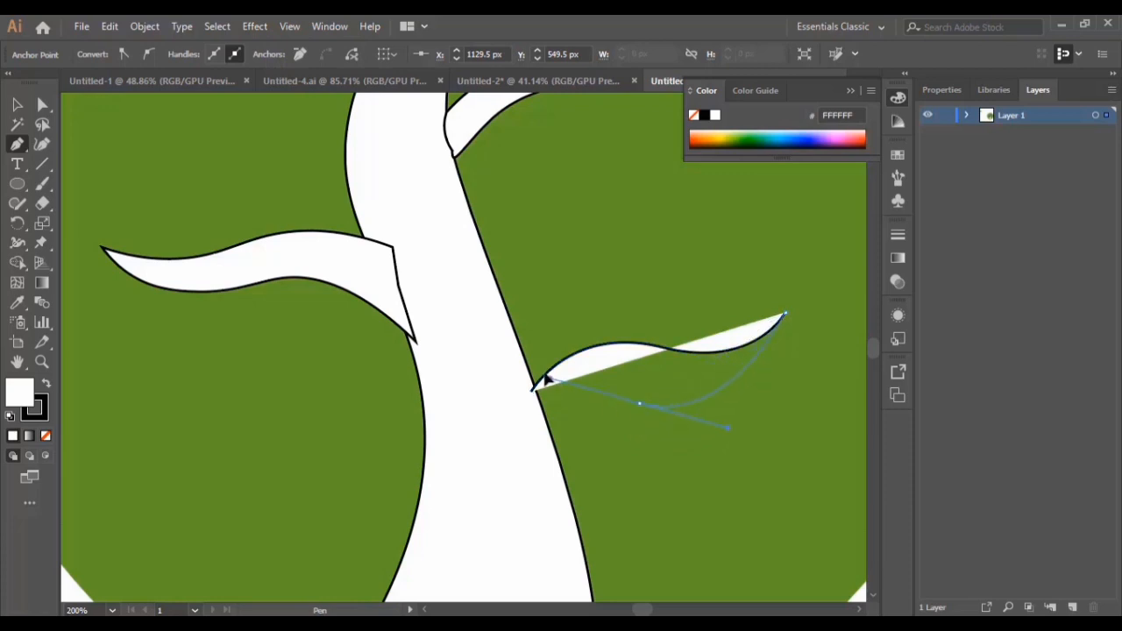
{"action": "left_click_drag", "start_coordinate": [525, 372], "coordinate": [642, 412]}
{"action": "left_click", "coordinate": [639, 405]}
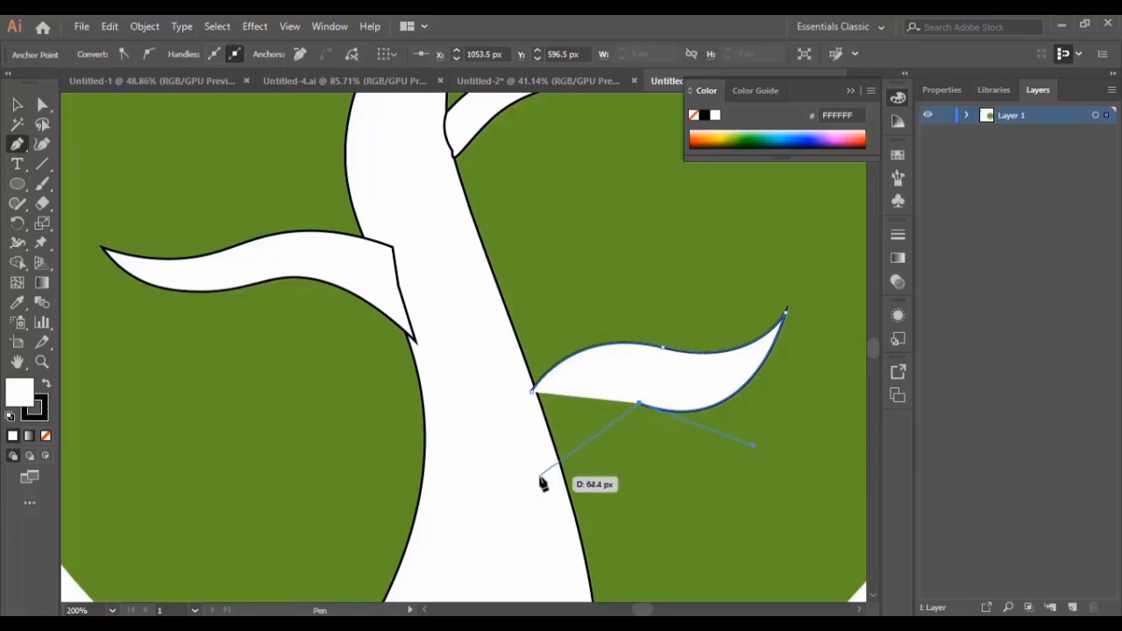
{"action": "left_click_drag", "start_coordinate": [551, 467], "coordinate": [545, 529]}
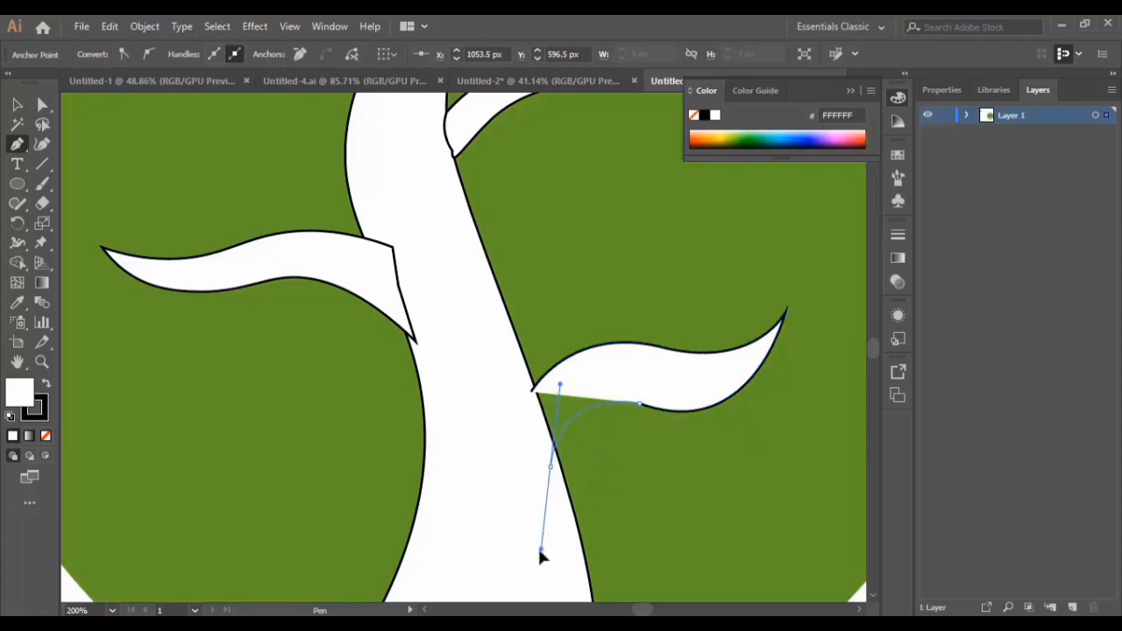
{"action": "left_click", "coordinate": [532, 391]}
- Slim the outer end of the lower-right branch by raising its underside anchor with the Curvature tool
{"action": "left_click", "coordinate": [43, 144]}
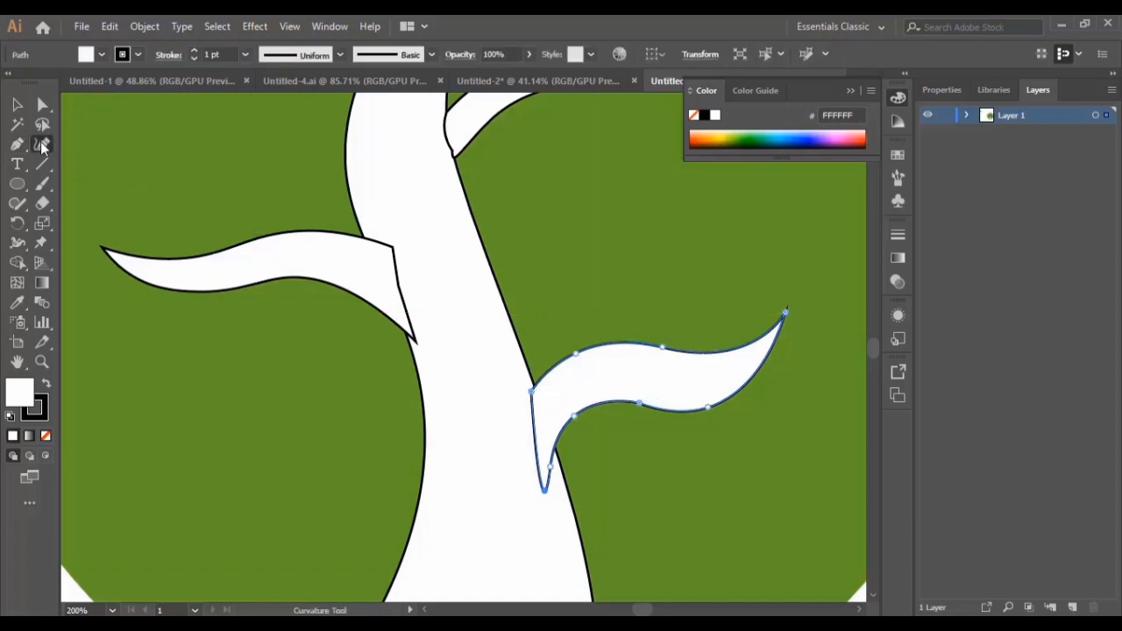
{"action": "left_click", "coordinate": [706, 404]}
{"action": "left_click_drag", "start_coordinate": [706, 405], "coordinate": [706, 400]}
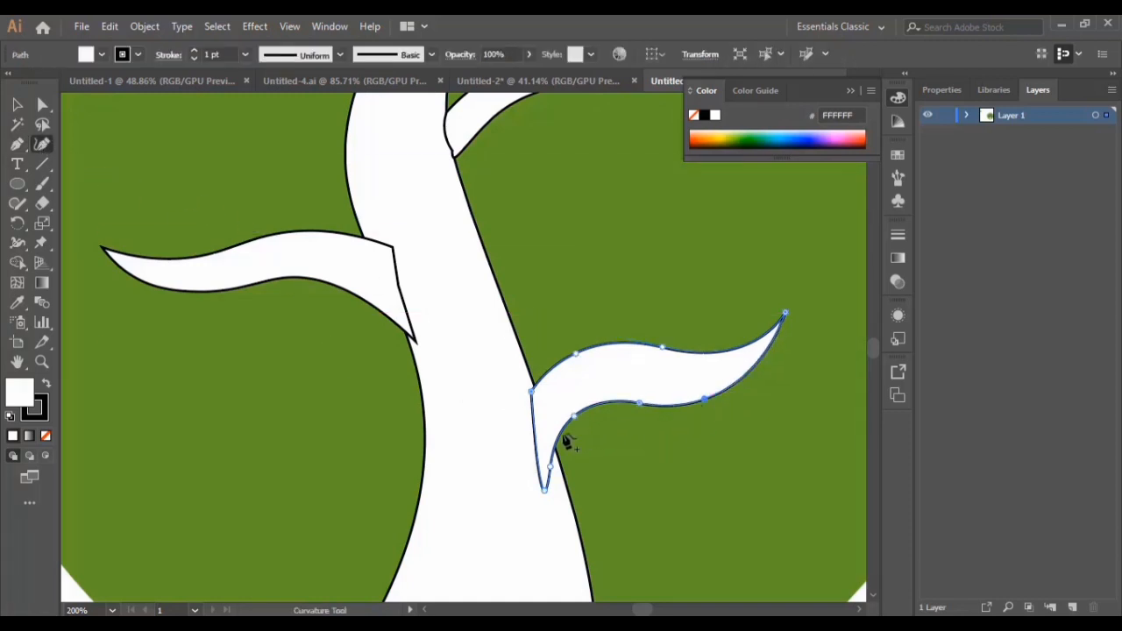
- Draw a small, closed, curved branch with the Pen tool, tapering up and outward from the lower part of the trunk's left edge
{"action": "scroll", "coordinate": [392, 379], "scroll_direction": "down", "scroll_amount": 4}
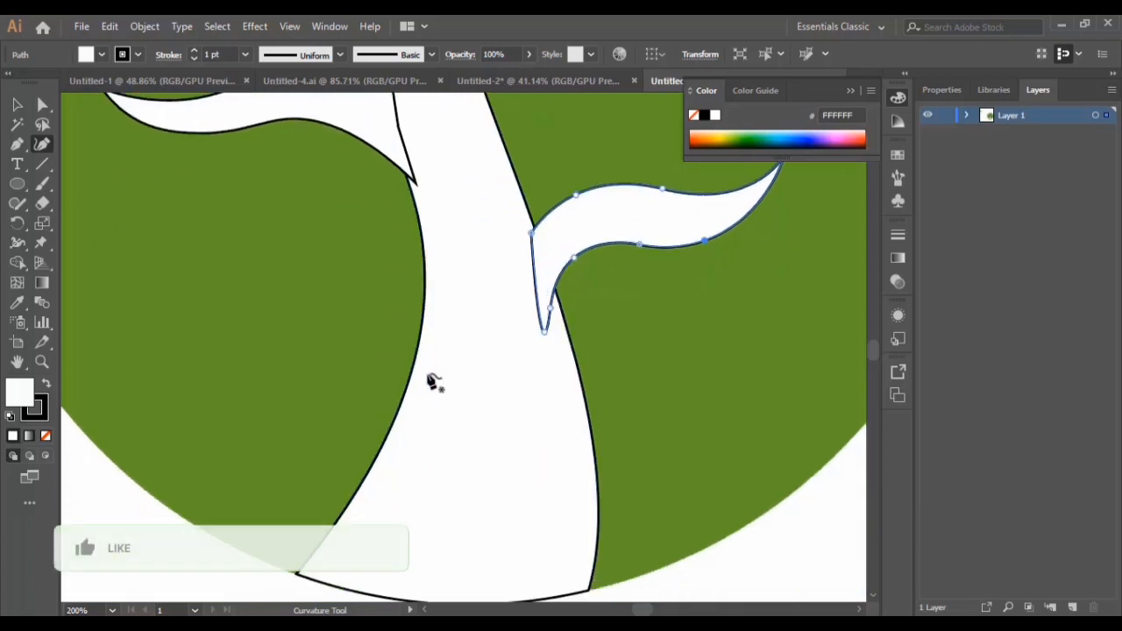
{"action": "left_click", "coordinate": [17, 145]}
{"action": "scroll", "coordinate": [271, 338], "scroll_direction": "down", "scroll_amount": 1}
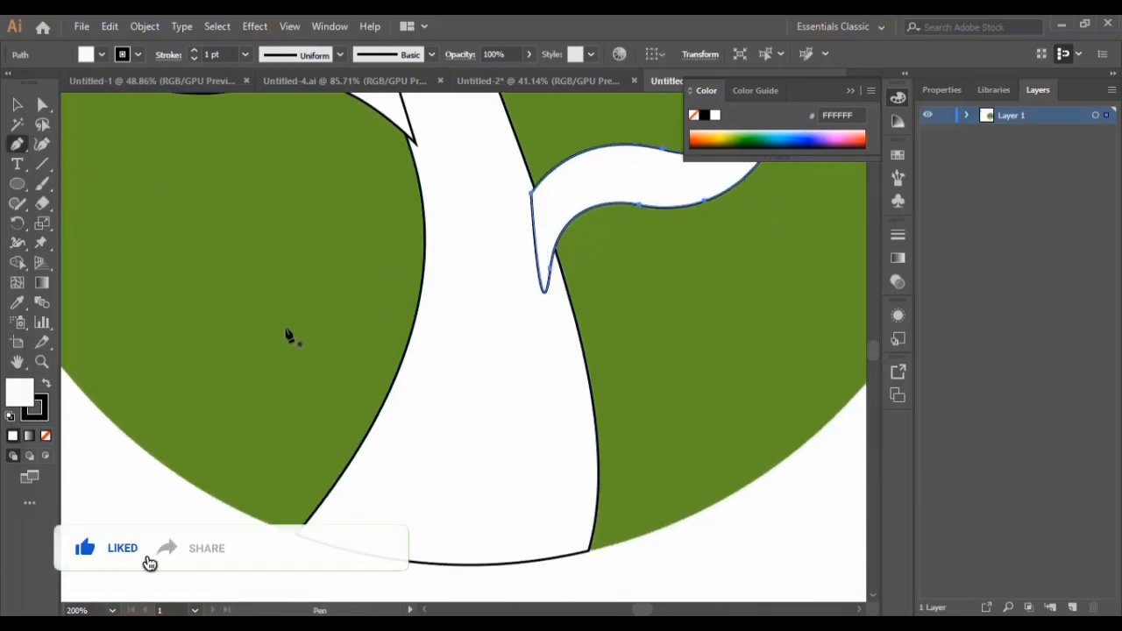
{"action": "left_click", "coordinate": [312, 306]}
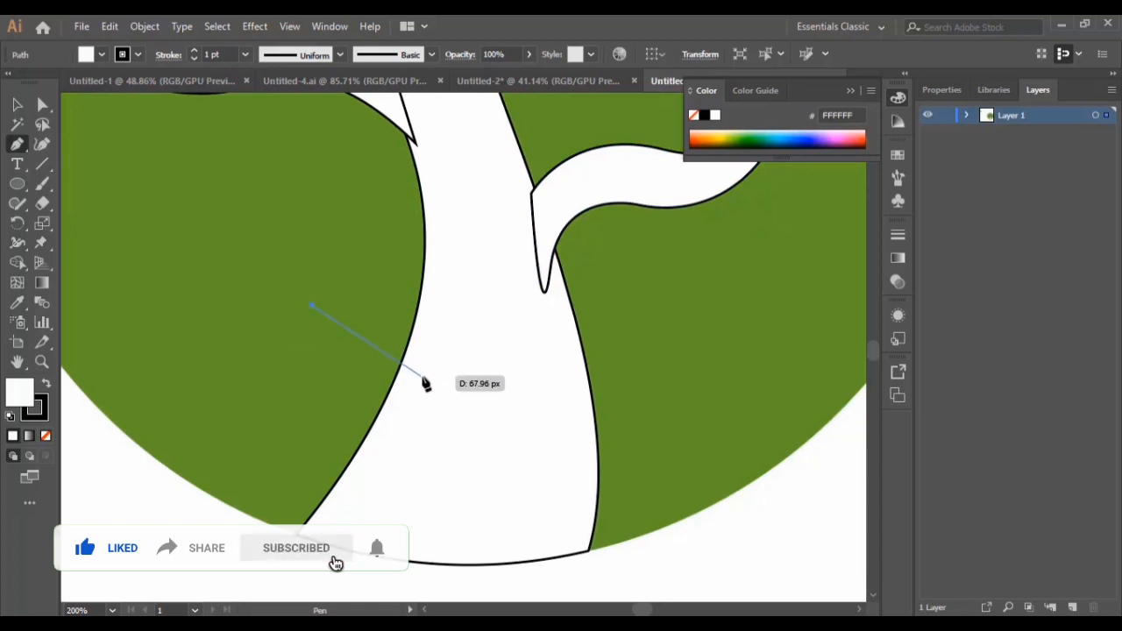
{"action": "left_click_drag", "start_coordinate": [411, 384], "coordinate": [440, 471]}
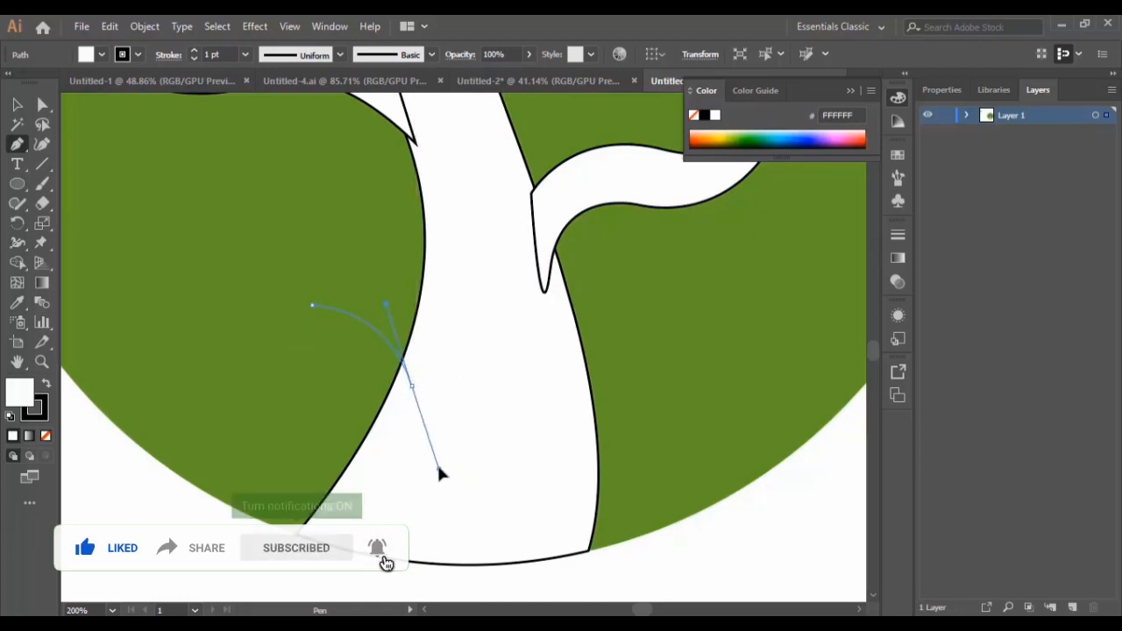
{"action": "left_click", "coordinate": [411, 385]}
{"action": "left_click", "coordinate": [381, 439]}
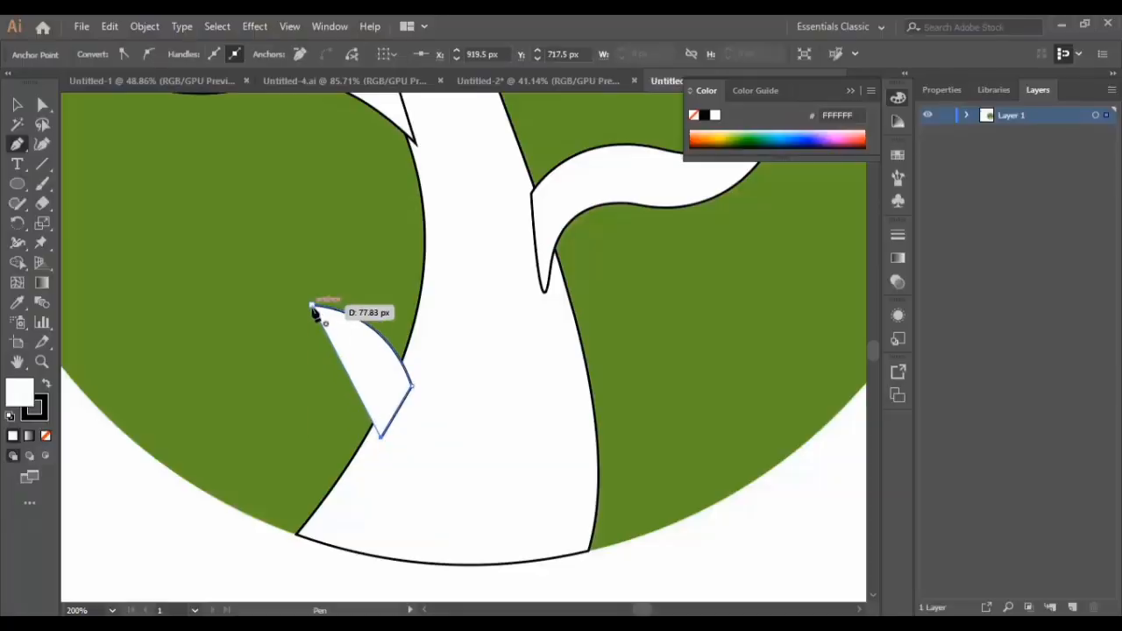
{"action": "left_click_drag", "start_coordinate": [312, 306], "coordinate": [283, 305]}
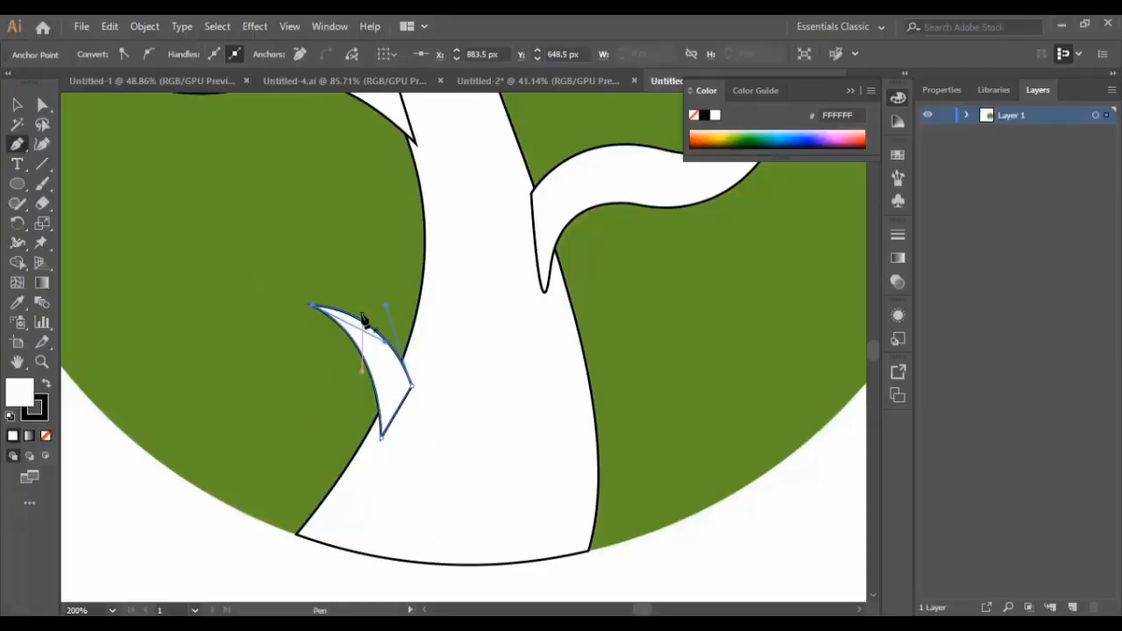
- Select the circle, trunk and all branches and remove their stroke
{"action": "left_click", "coordinate": [16, 107]}
{"action": "key", "text": "ctrl+minus"}
{"action": "key", "text": "ctrl+minus"}
{"action": "key", "text": "ctrl+minus"}
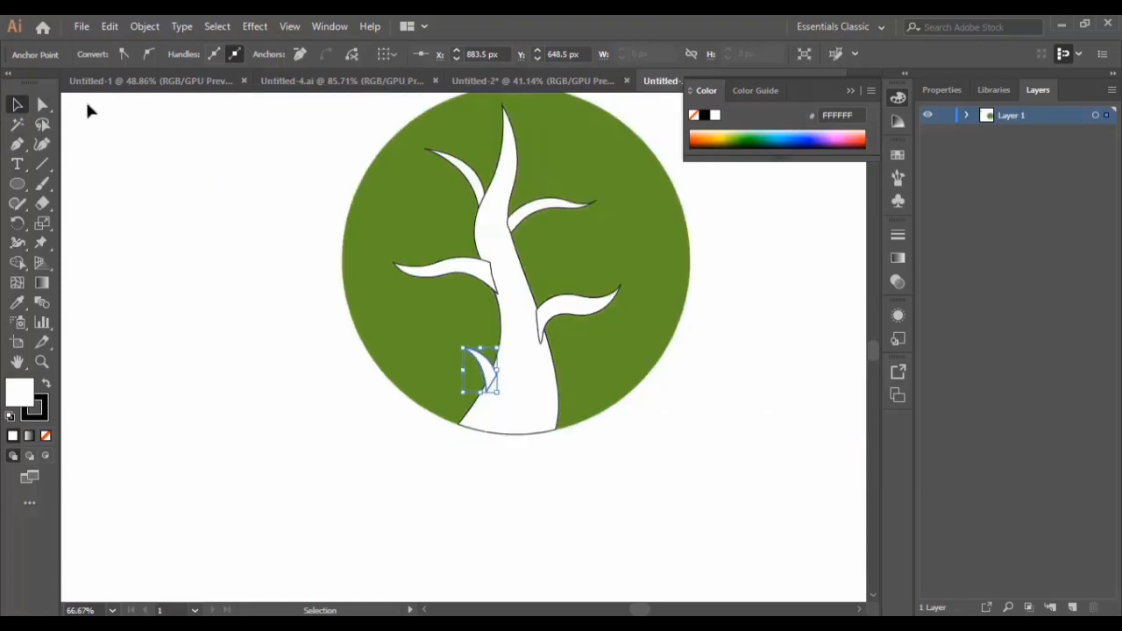
{"action": "scroll", "coordinate": [351, 219], "scroll_direction": "up", "scroll_amount": 1}
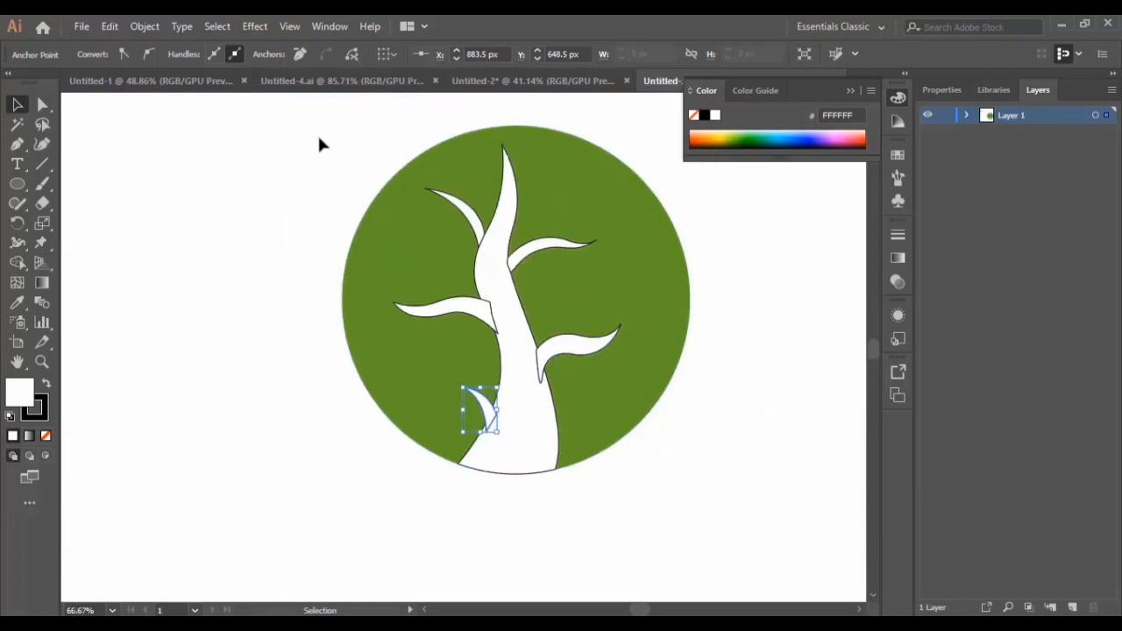
{"action": "left_click_drag", "start_coordinate": [318, 136], "coordinate": [680, 506]}
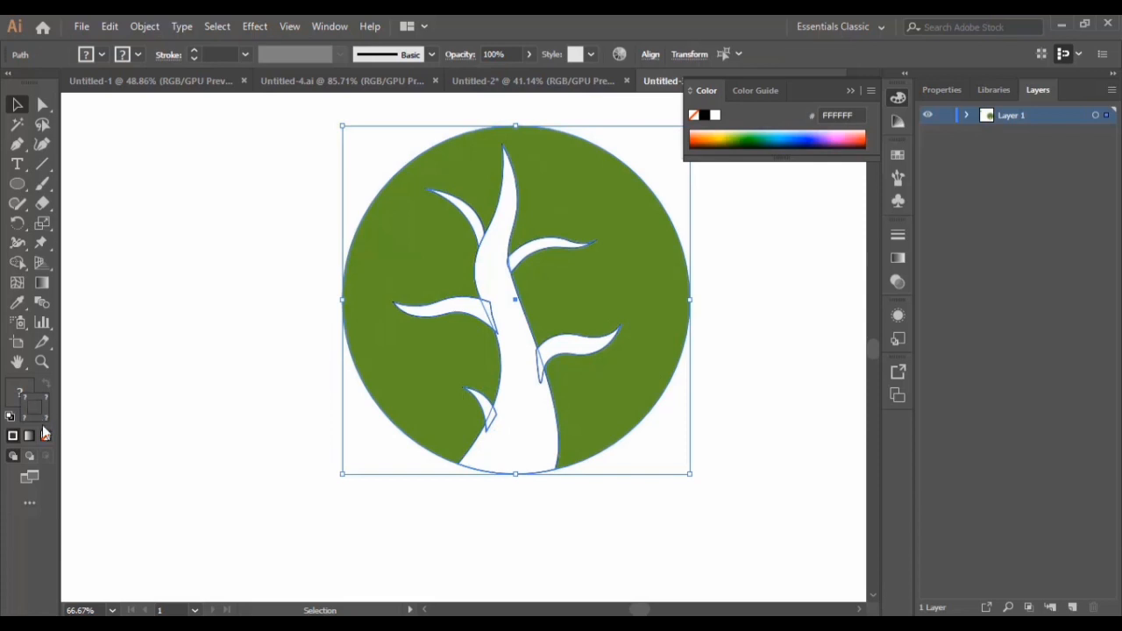
{"action": "left_click", "coordinate": [46, 436]}
{"action": "left_click", "coordinate": [648, 524]}
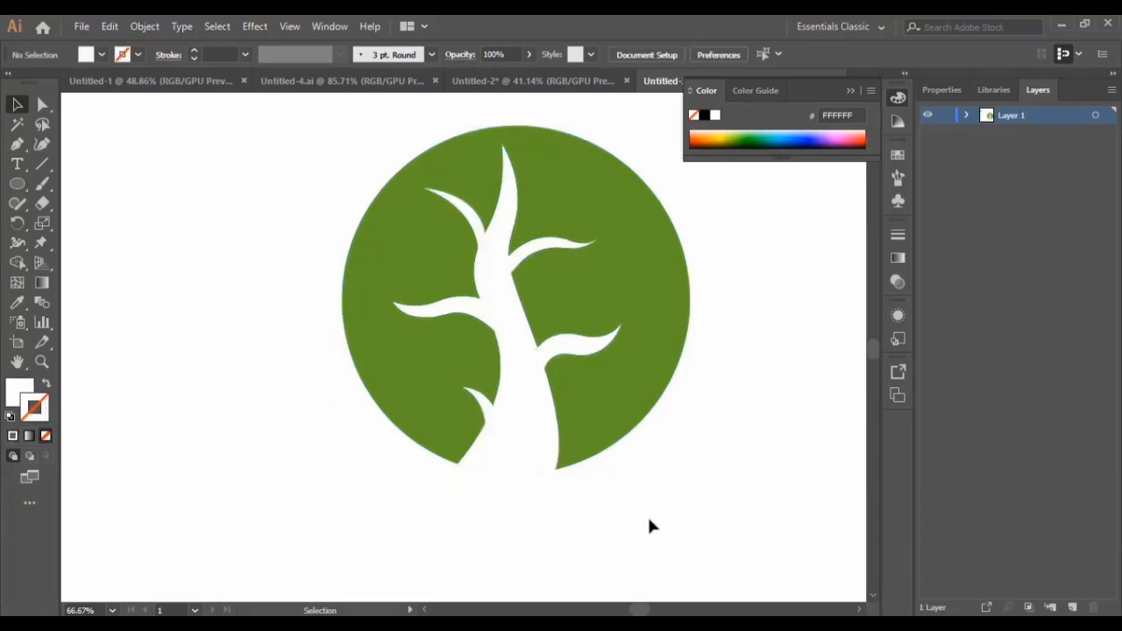
- Rotate and reposition the upper-left branch against the trunk, and move the middle-left branch inward toward the trunk
{"action": "left_click", "coordinate": [485, 239]}
{"action": "mouse_move", "coordinate": [496, 239]}
{"action": "left_mouse_down"}
{"action": "mouse_move", "coordinate": [479, 218]}
{"action": "mouse_move", "coordinate": [493, 227]}
{"action": "left_mouse_up"}
{"action": "left_click", "coordinate": [723, 392]}
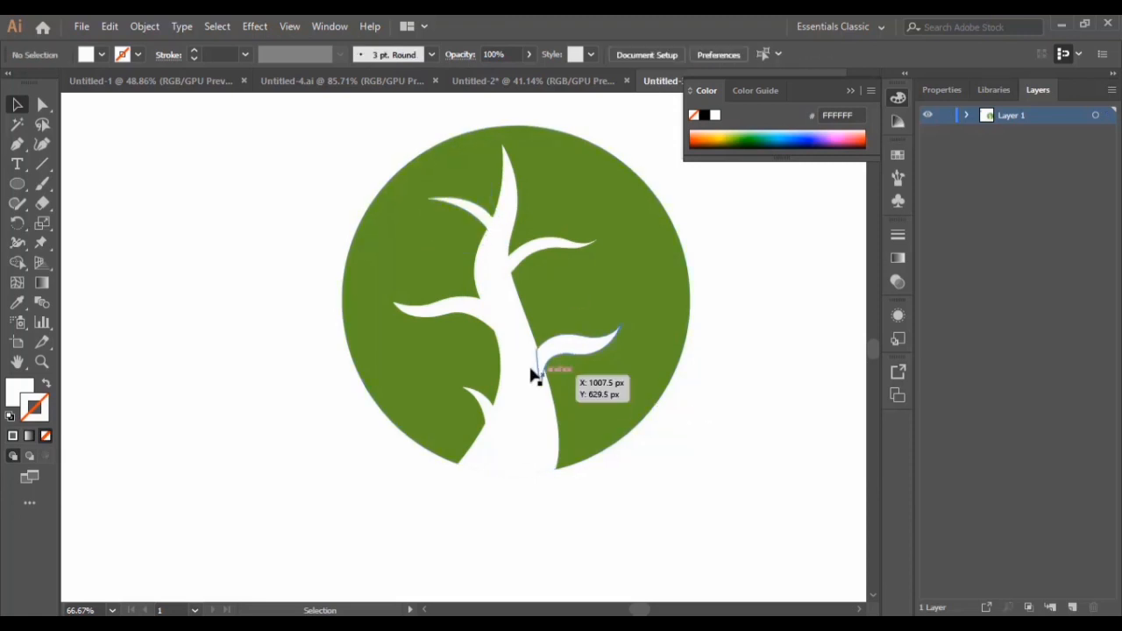
{"action": "left_click_drag", "start_coordinate": [442, 315], "coordinate": [458, 315]}
{"action": "left_click", "coordinate": [692, 453]}
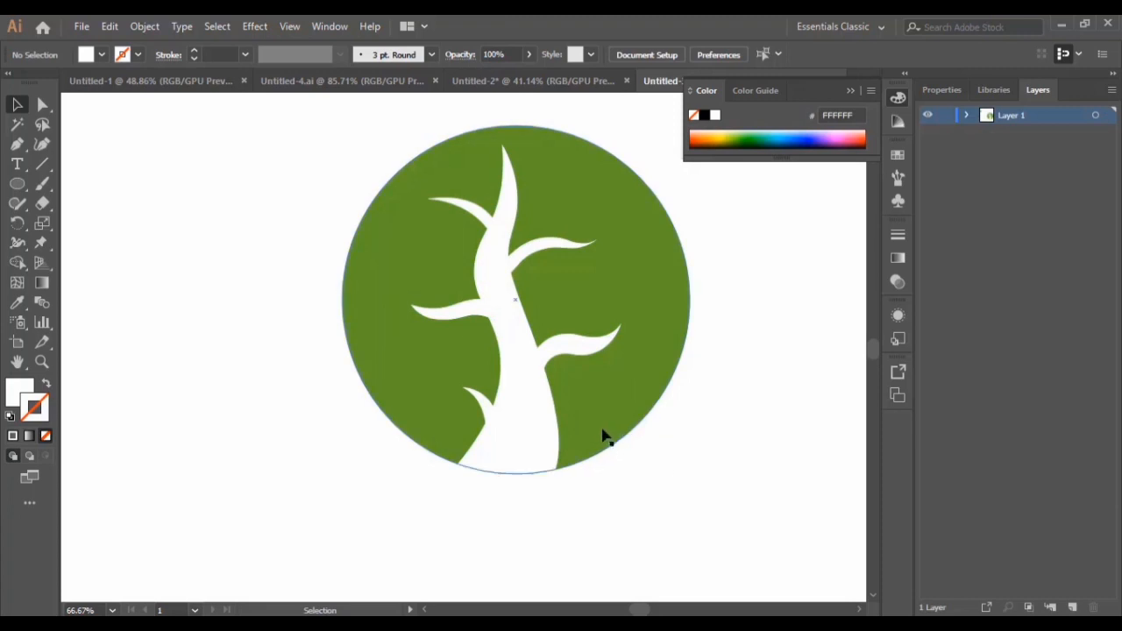
- Narrow the trunk with the Curvature tool by moving its upper left-edge anchor inward, and bend the trunk's tip to the left
{"action": "left_click", "coordinate": [487, 269]}
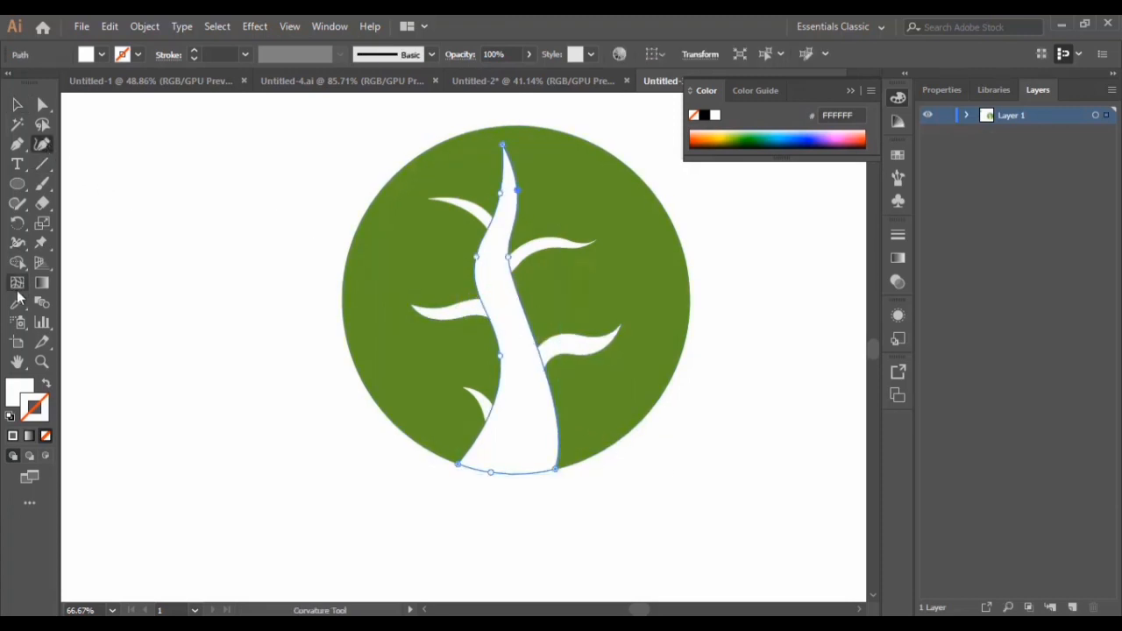
{"action": "left_click", "coordinate": [42, 361]}
{"action": "left_click", "coordinate": [512, 303]}
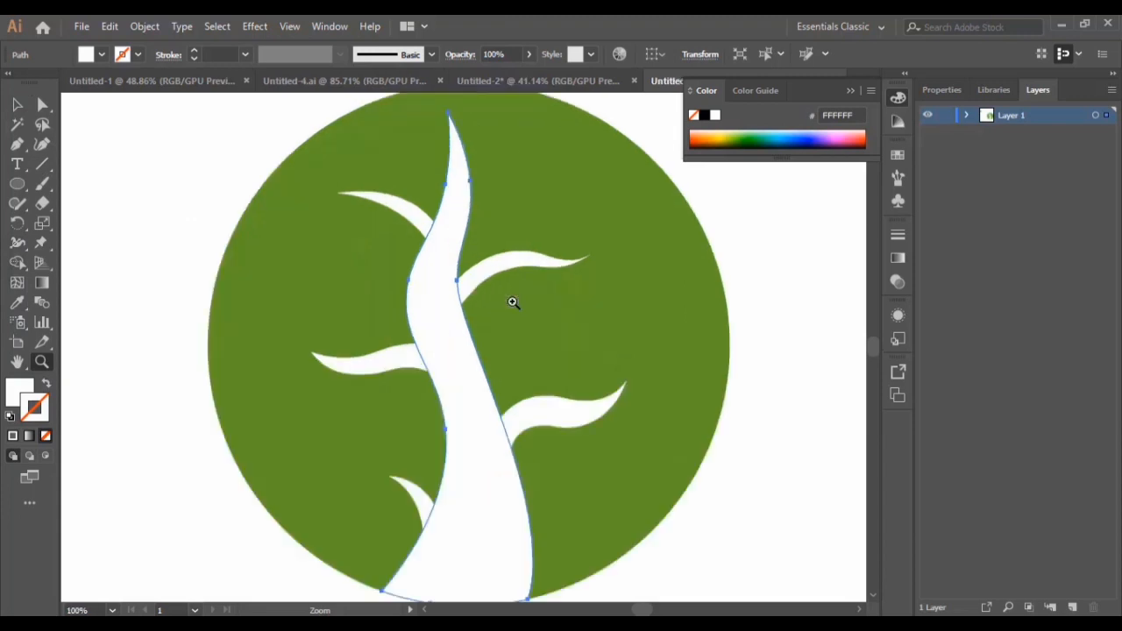
{"action": "left_click", "coordinate": [426, 304]}
{"action": "left_click", "coordinate": [41, 145]}
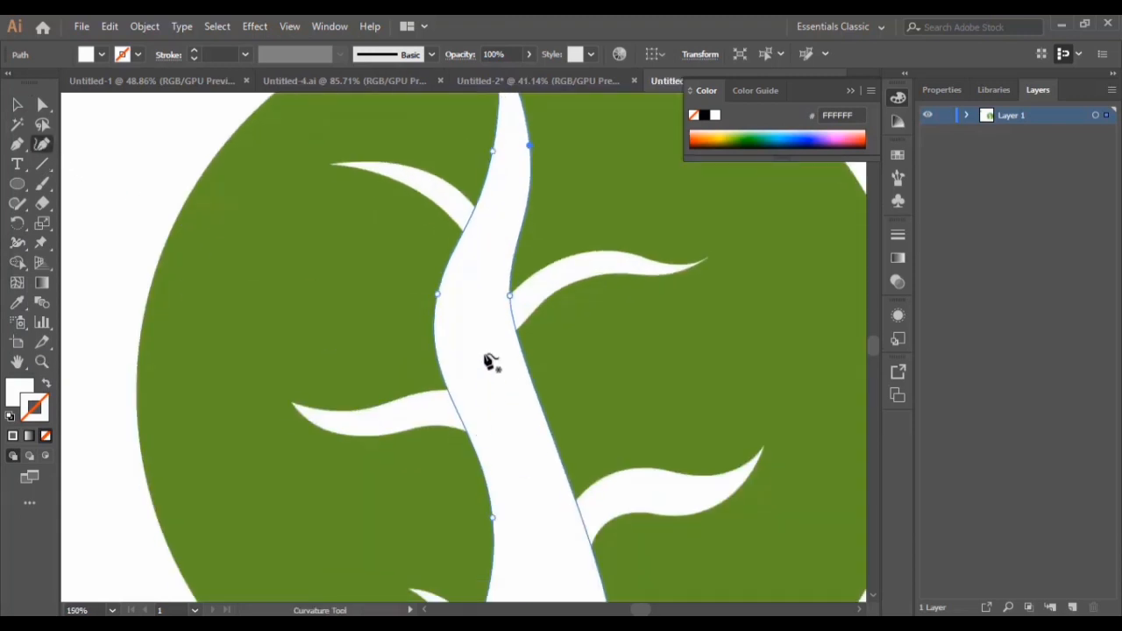
{"action": "left_click_drag", "start_coordinate": [438, 298], "coordinate": [456, 301]}
{"action": "scroll", "coordinate": [525, 377], "scroll_direction": "up", "scroll_amount": 2}
{"action": "scroll", "coordinate": [524, 351], "scroll_direction": "up", "scroll_amount": 2}
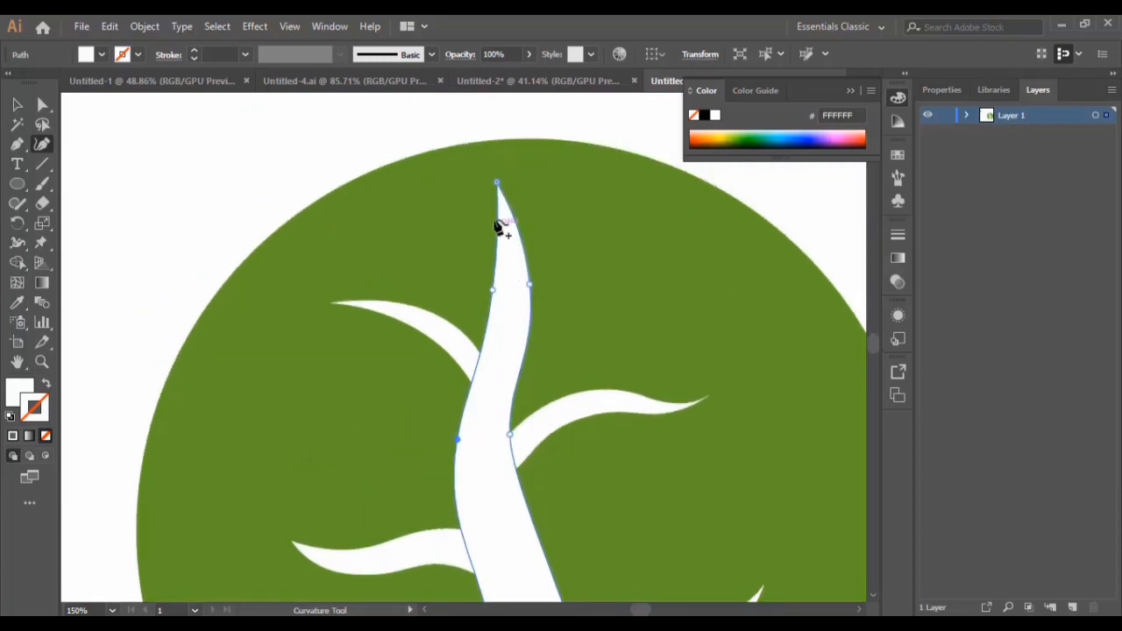
{"action": "left_click_drag", "start_coordinate": [492, 180], "coordinate": [480, 186]}
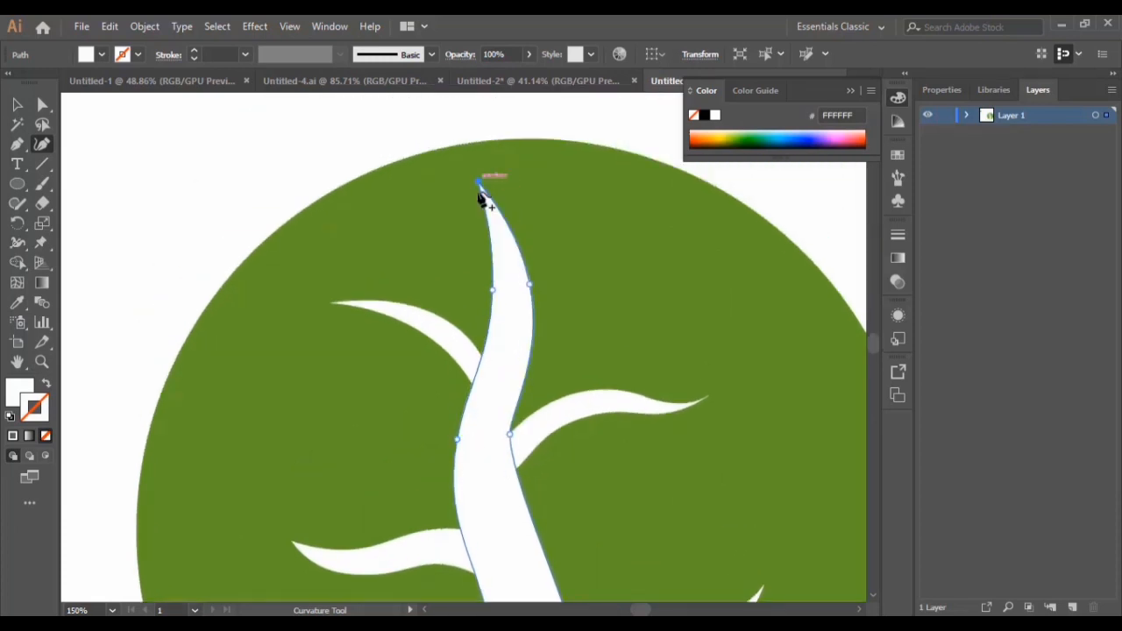
{"action": "scroll", "coordinate": [529, 432], "scroll_direction": "down", "scroll_amount": 3}
{"action": "left_click_drag", "start_coordinate": [510, 320], "coordinate": [526, 318]}
{"action": "scroll", "coordinate": [529, 383], "scroll_direction": "down", "scroll_amount": 3}
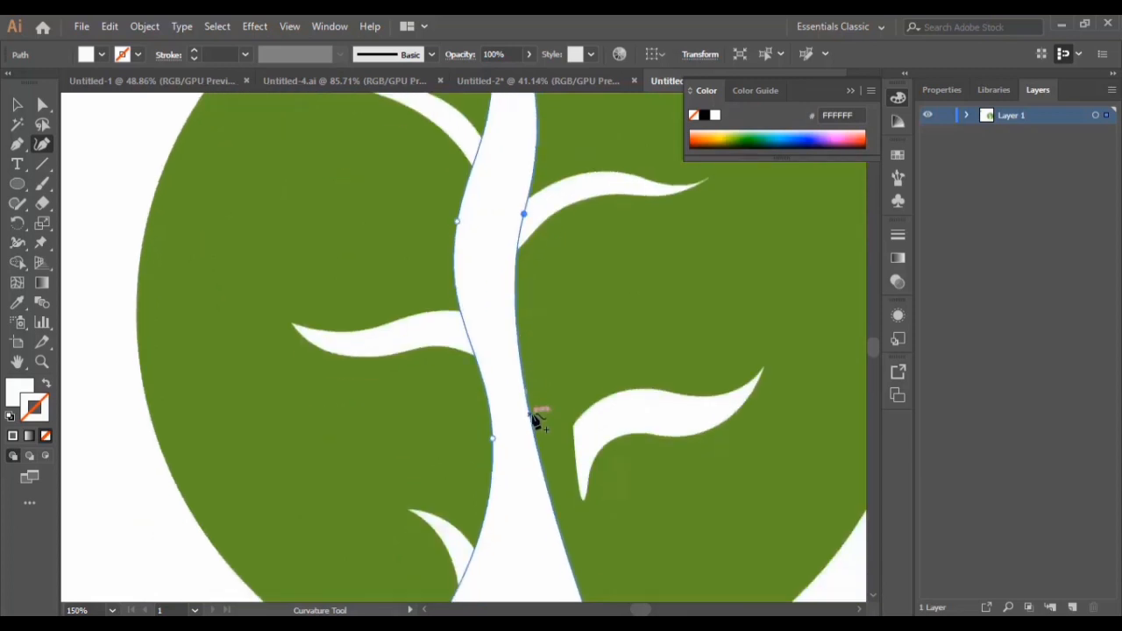
{"action": "key", "text": "ctrl+z"}
- Add a curve anchor on the trunk's right edge between the two right branches, and move the right-edge anchor below the tip slightly inward
{"action": "left_click", "coordinate": [555, 366]}
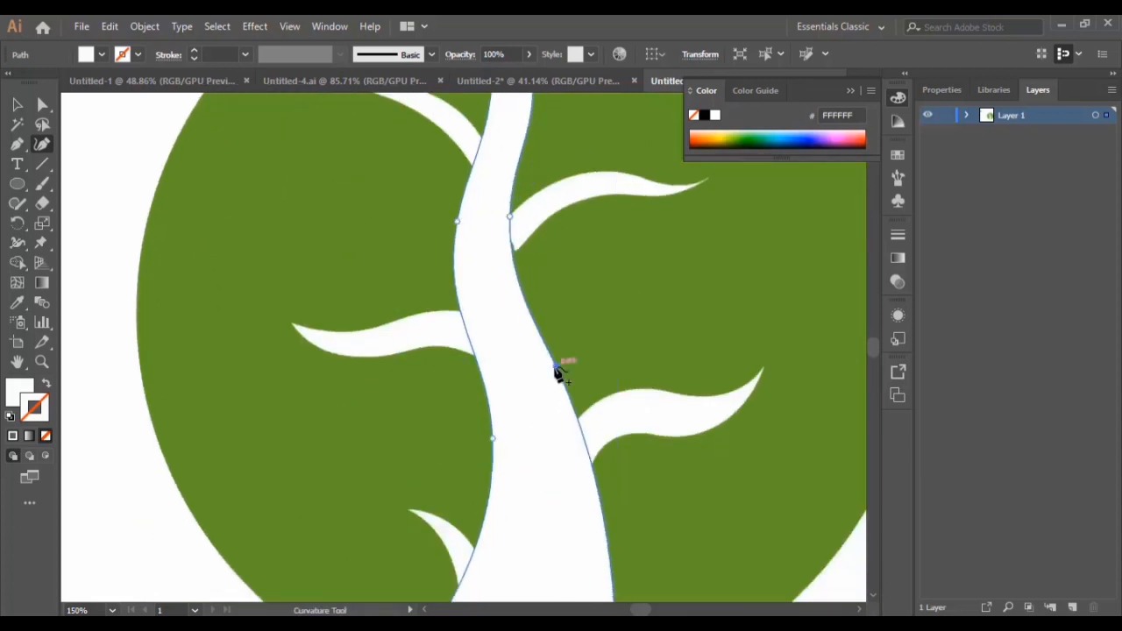
{"action": "scroll", "coordinate": [513, 219], "scroll_direction": "up", "scroll_amount": 5}
{"action": "scroll", "coordinate": [517, 324], "scroll_direction": "down", "scroll_amount": 2}
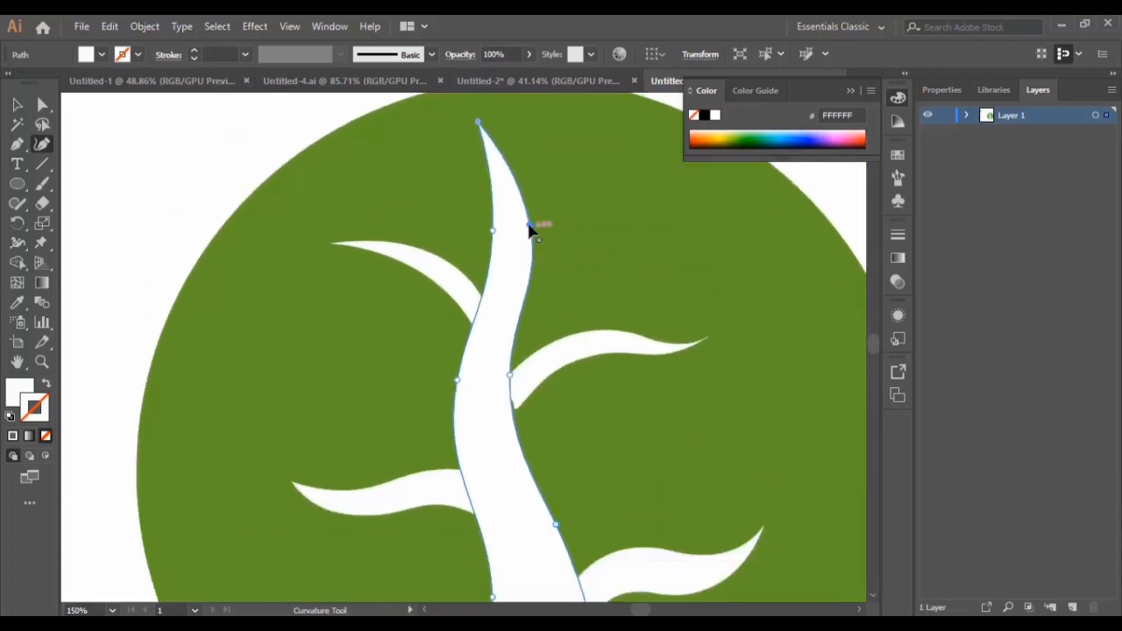
{"action": "left_click_drag", "start_coordinate": [529, 225], "coordinate": [524, 226]}
{"action": "scroll", "coordinate": [521, 359], "scroll_direction": "down", "scroll_amount": 6}
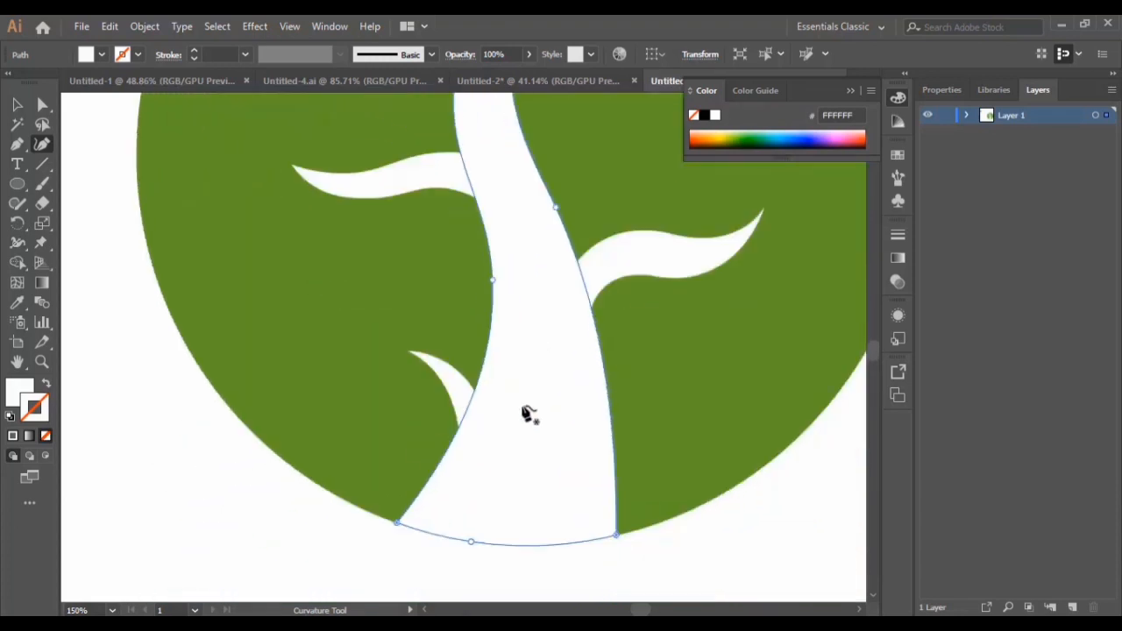
{"action": "key", "text": "ctrl+minus"}
{"action": "key", "text": "ctrl+minus"}
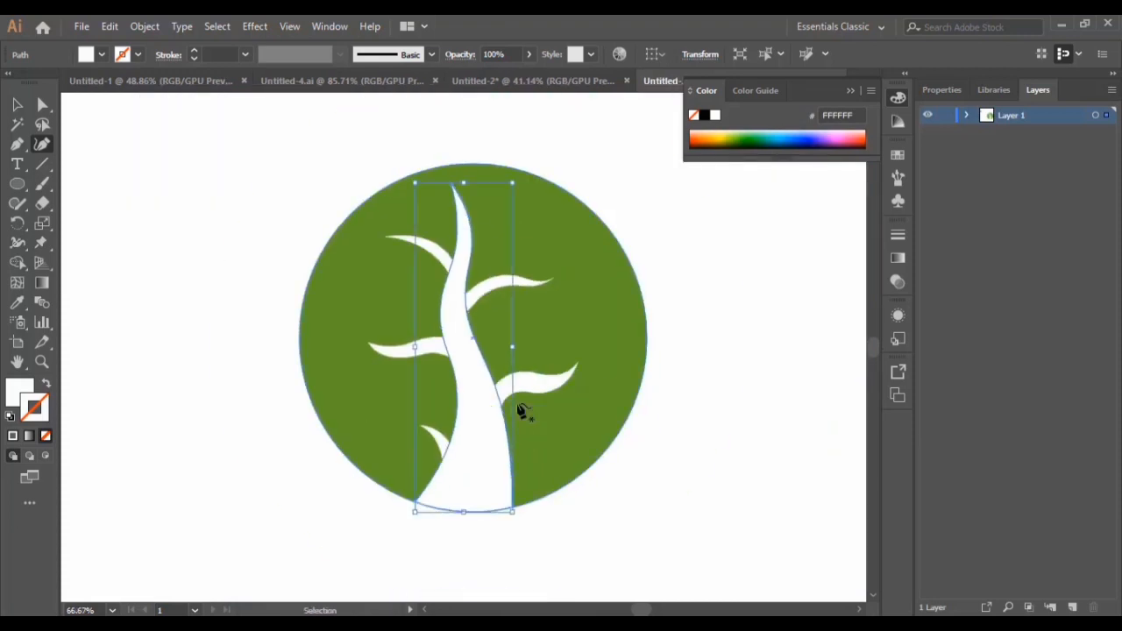
- Shift the upper-right branch slightly downward and inward against the trunk
{"action": "left_click", "coordinate": [17, 105]}
{"action": "left_click", "coordinate": [160, 197]}
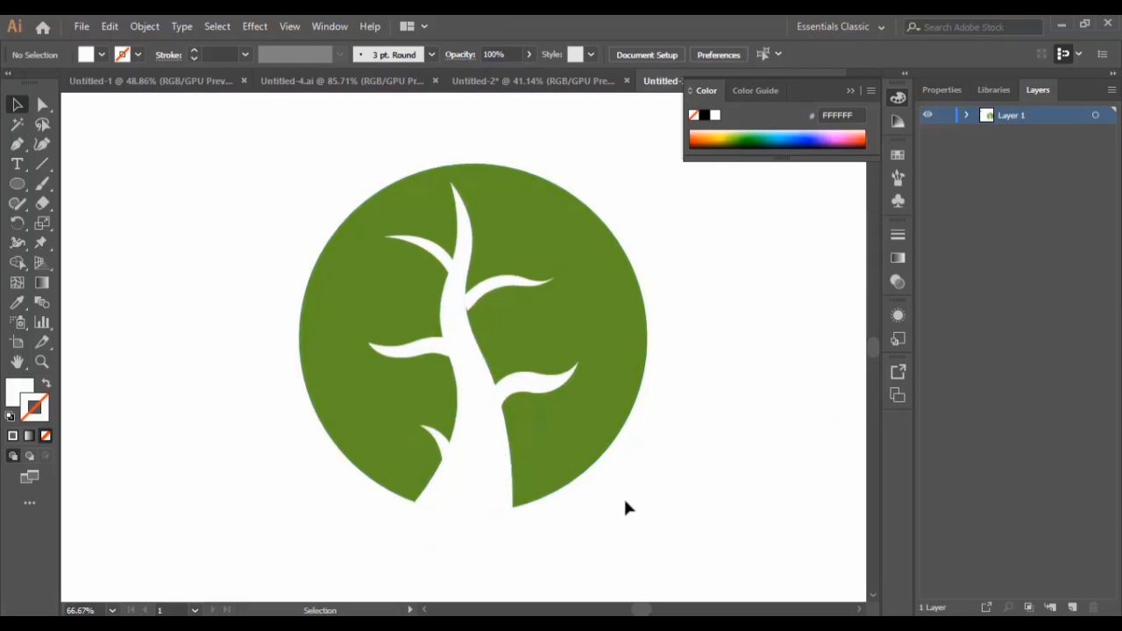
{"action": "left_click_drag", "start_coordinate": [501, 293], "coordinate": [500, 298]}
{"action": "left_click", "coordinate": [724, 388]}
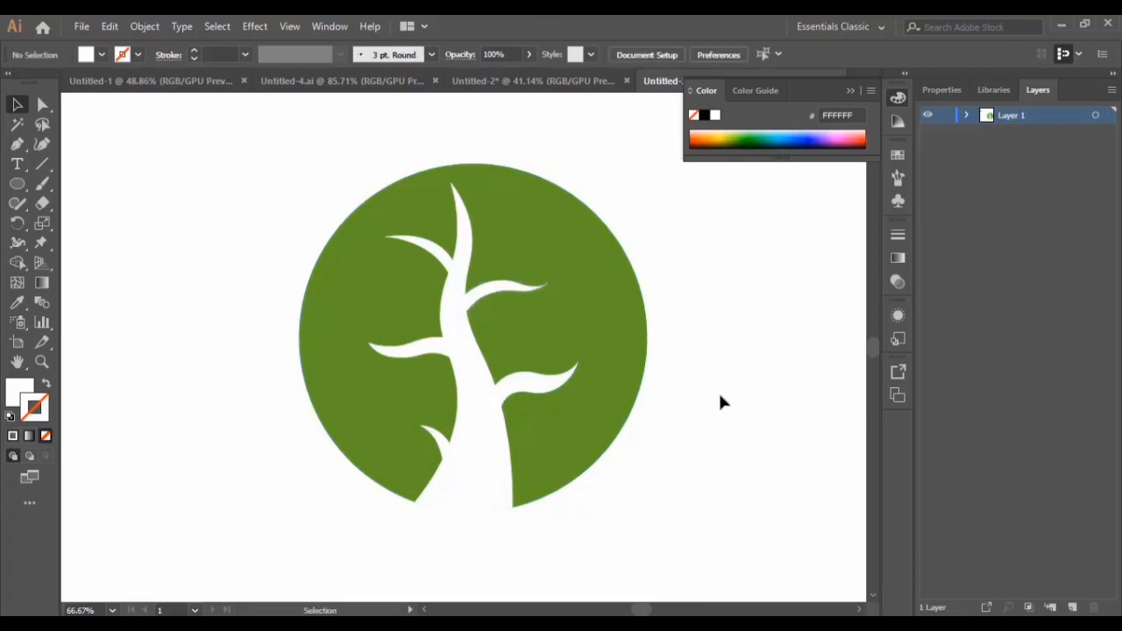
- Draw a closed, pointed white leaf about 47 by 22 px with the Pen tool, above and beyond the upper-right branch's tip
{"action": "key", "text": "z"}
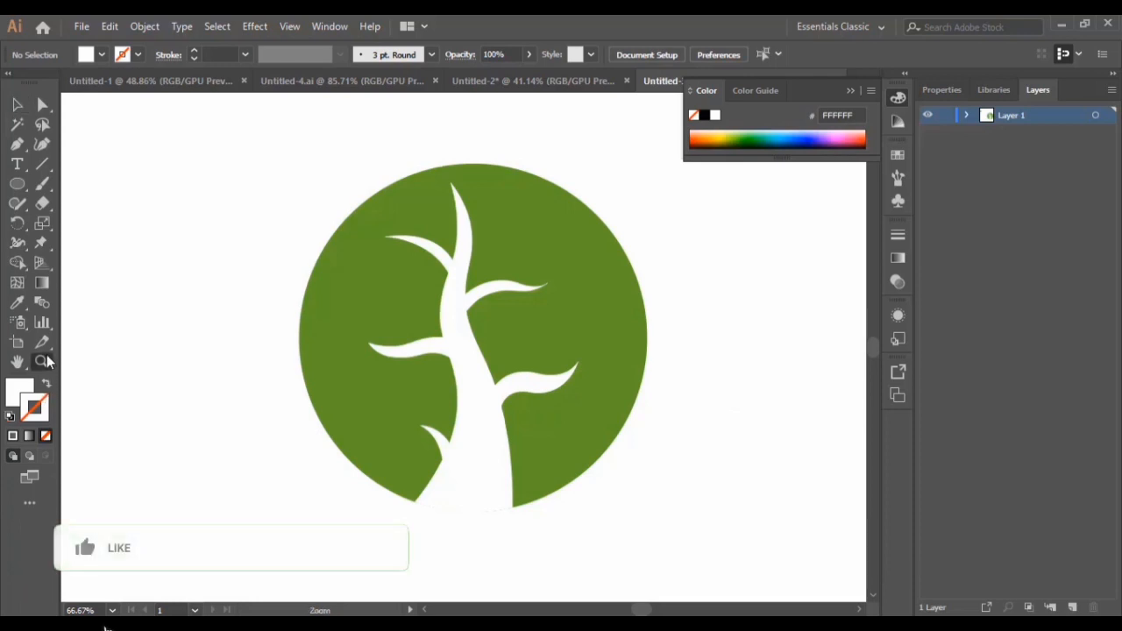
{"action": "left_click", "coordinate": [454, 331]}
{"action": "left_click", "coordinate": [574, 334]}
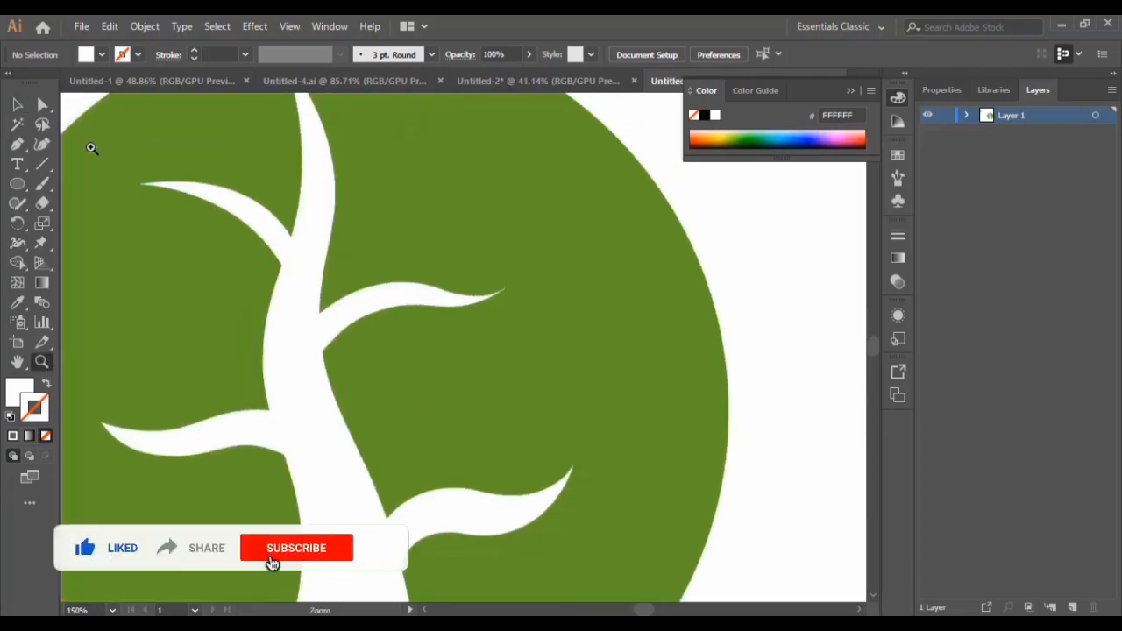
{"action": "left_click", "coordinate": [17, 145]}
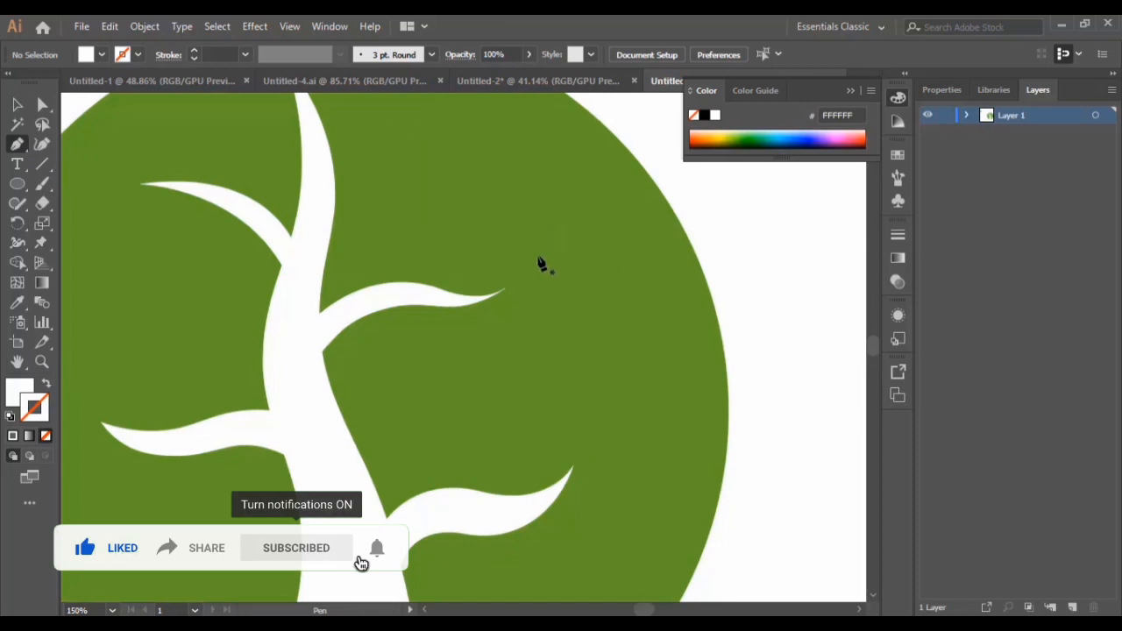
{"action": "left_click_drag", "start_coordinate": [543, 254], "coordinate": [644, 235]}
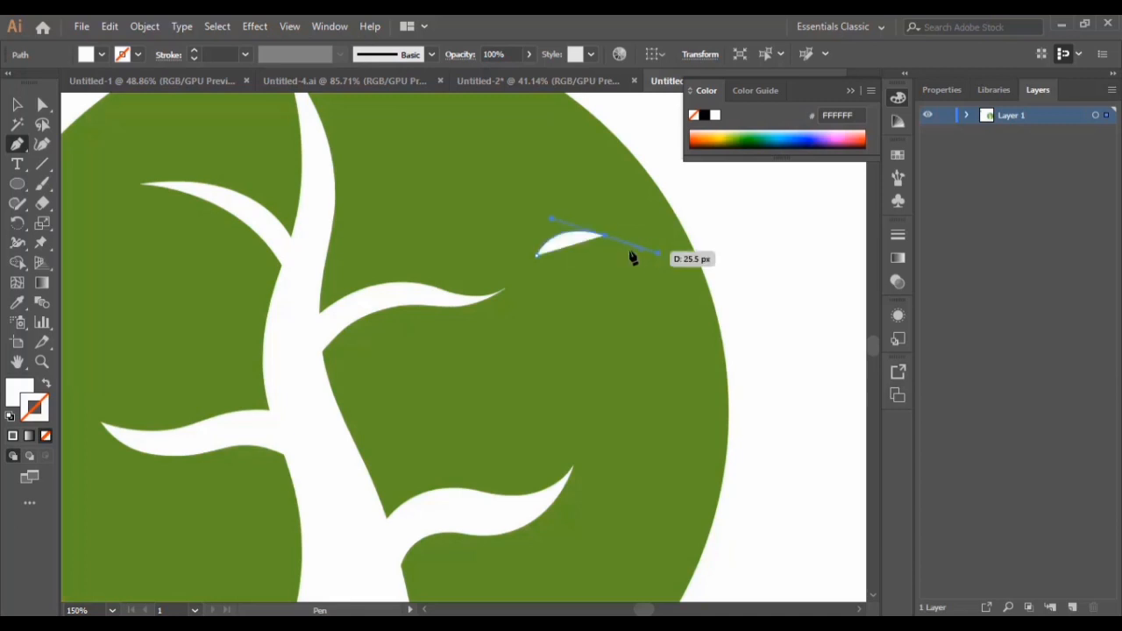
{"action": "left_click", "coordinate": [605, 235]}
{"action": "mouse_move", "coordinate": [536, 255]}
{"action": "left_mouse_down"}
{"action": "mouse_move", "coordinate": [543, 275]}
{"action": "mouse_move", "coordinate": [536, 256]}
{"action": "left_mouse_up"}
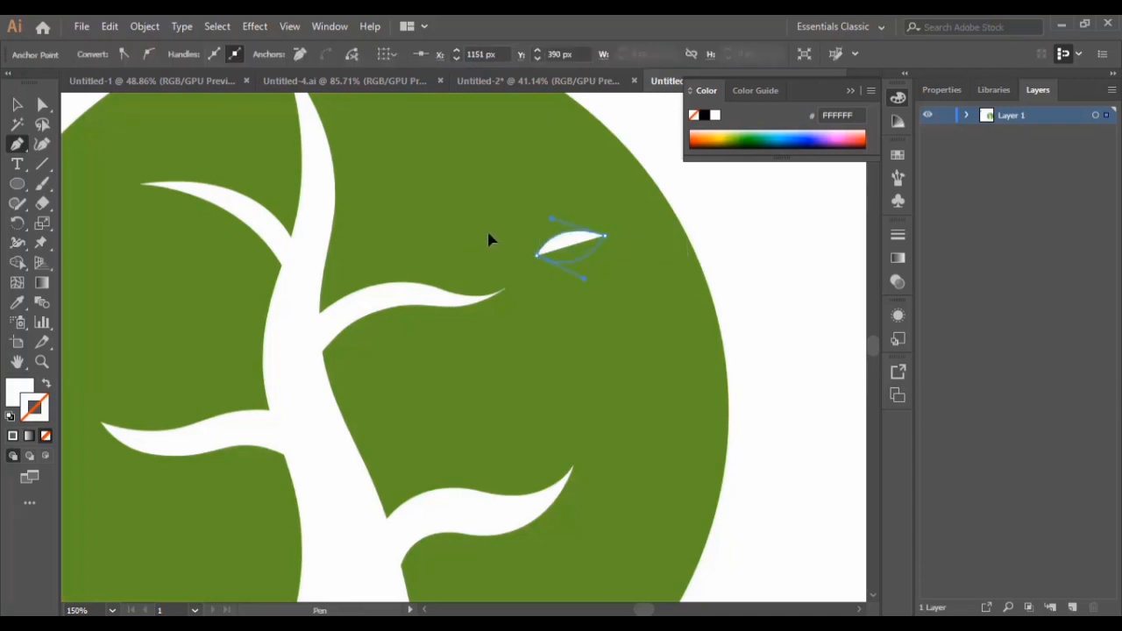
{"action": "left_click", "coordinate": [18, 105]}
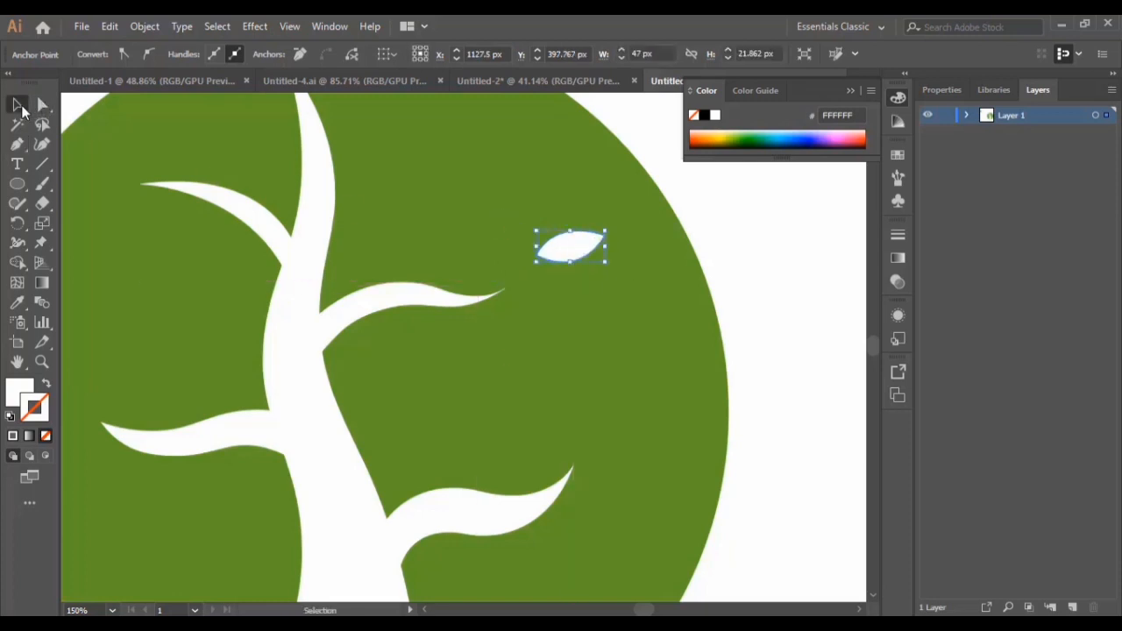
{"action": "left_click", "coordinate": [736, 273]}
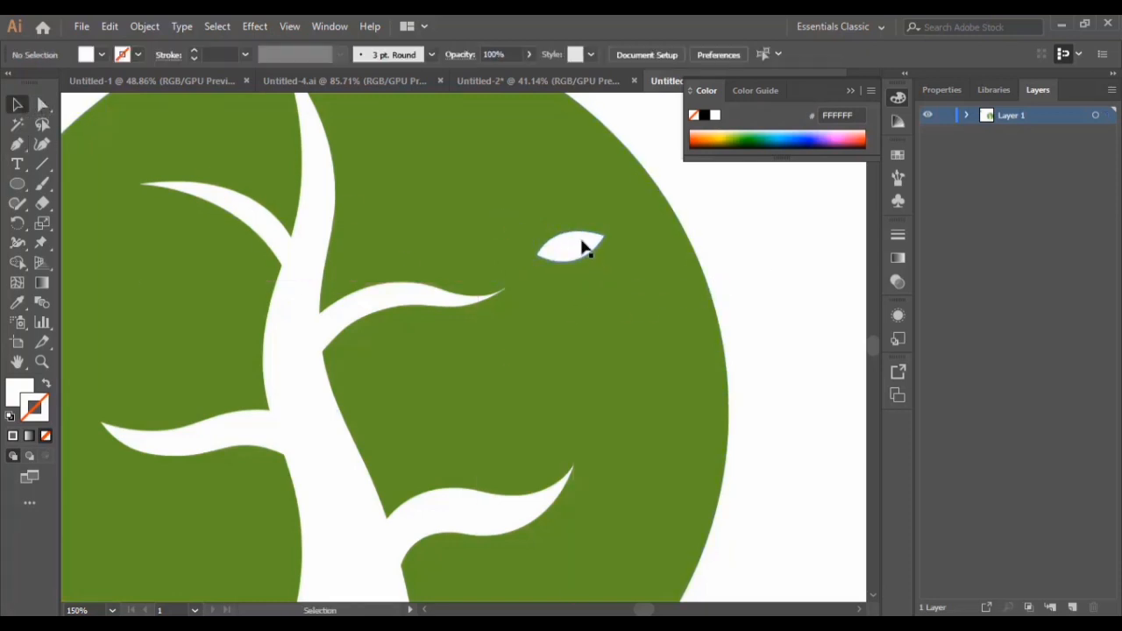
- Duplicate the leaf to make three, and rotate and arrange them around the tip of the upper-right branch
{"action": "left_click_drag", "start_coordinate": [582, 248], "coordinate": [543, 188]}
{"action": "left_click", "coordinate": [591, 354]}
{"action": "left_click", "coordinate": [571, 333]}
{"action": "left_click_drag", "start_coordinate": [512, 226], "coordinate": [486, 235]}
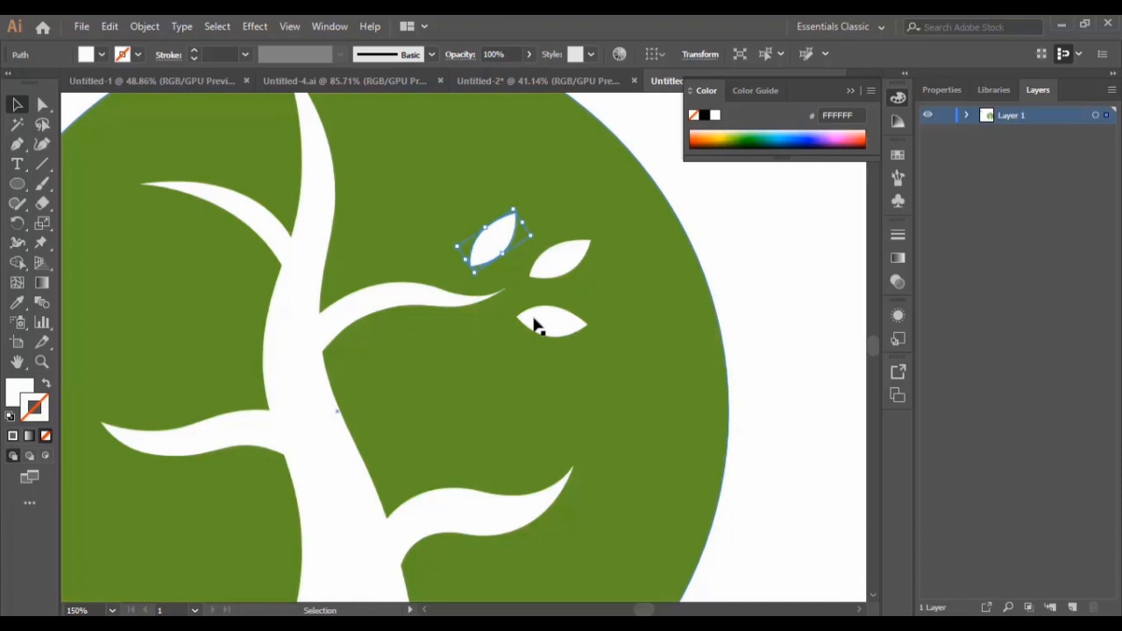
- Move the lower leaf closer to the upper-right branch's tip and the outer leaf farther from it
{"action": "left_click", "coordinate": [736, 244]}
{"action": "left_click_drag", "start_coordinate": [546, 330], "coordinate": [538, 327]}
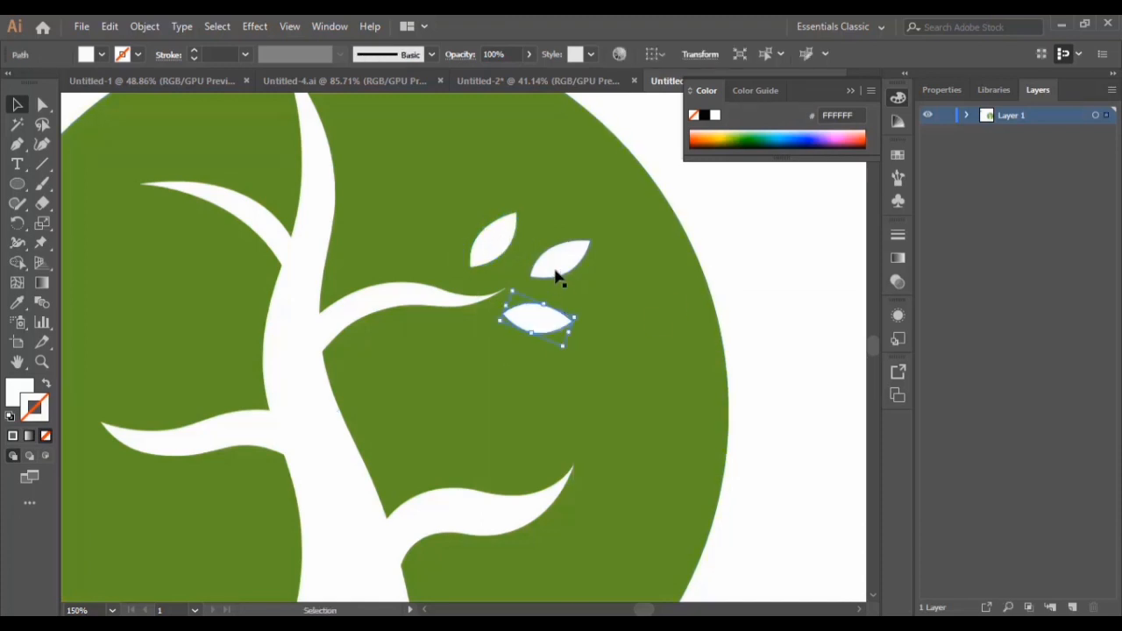
{"action": "left_click_drag", "start_coordinate": [560, 263], "coordinate": [573, 256]}
{"action": "left_click", "coordinate": [678, 289]}
{"action": "scroll", "coordinate": [496, 371], "scroll_direction": "up", "scroll_amount": 2}
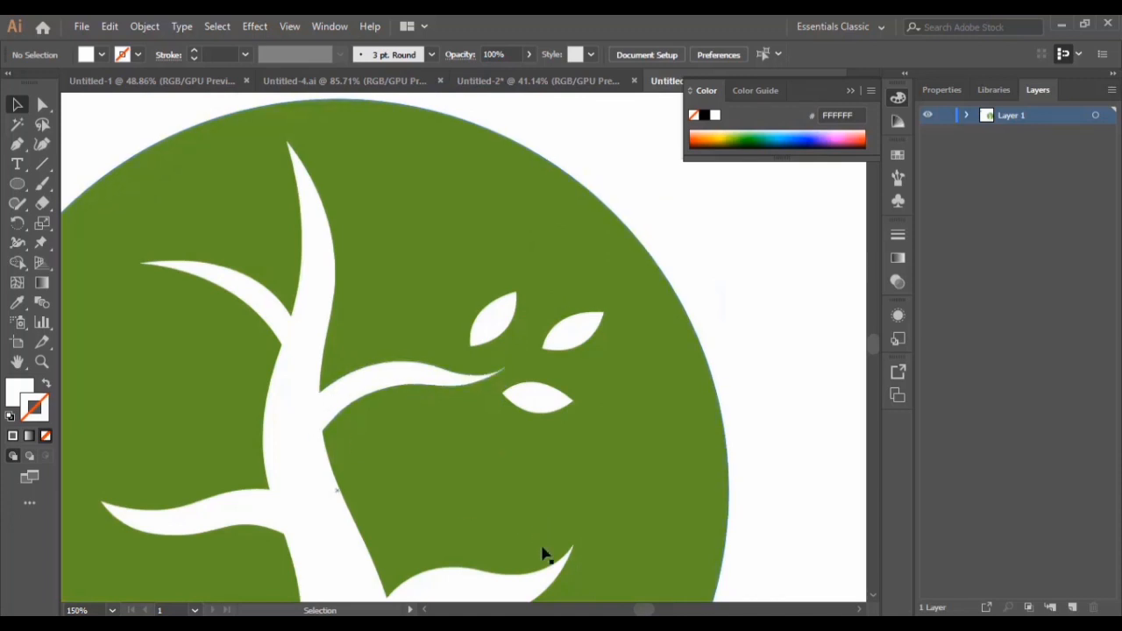
- Place three copies of the leaf around the upper-left branch's tip, each rotated to point away from the branch
{"action": "left_click_drag", "start_coordinate": [656, 612], "coordinate": [647, 611]}
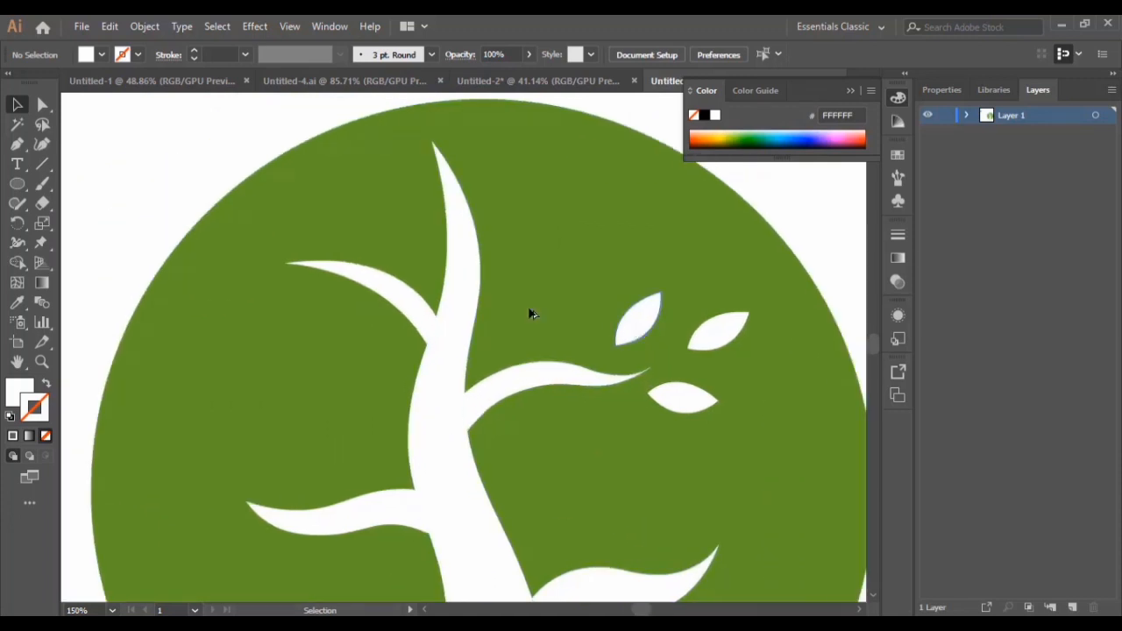
{"action": "left_click_drag", "start_coordinate": [638, 323], "coordinate": [272, 262]}
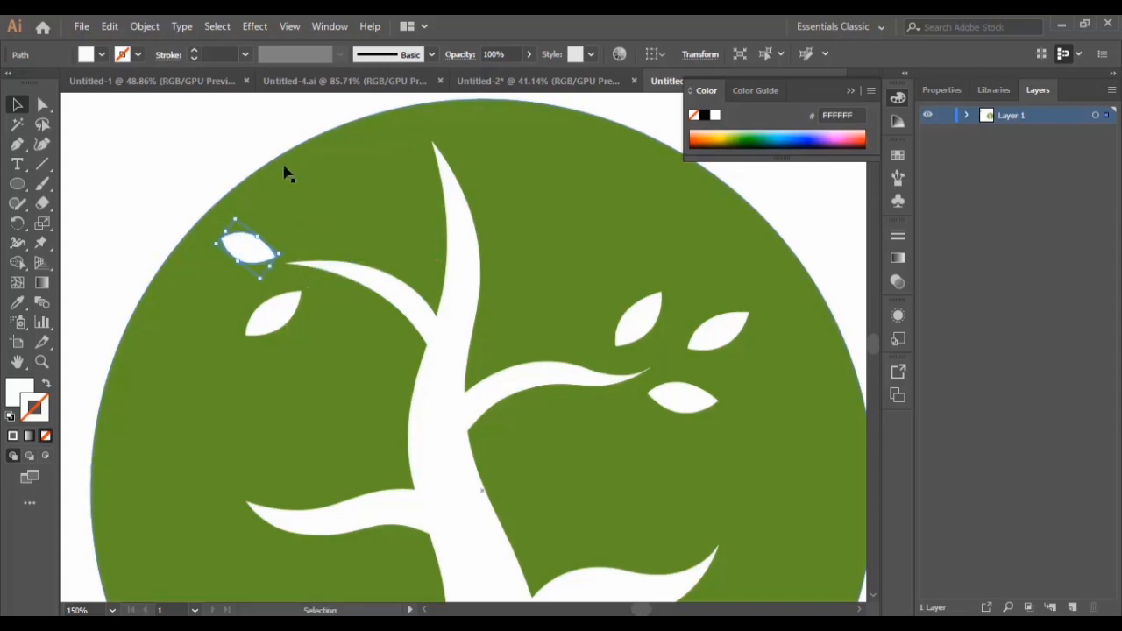
{"action": "left_click", "coordinate": [246, 158]}
{"action": "left_click", "coordinate": [252, 255]}
{"action": "left_click", "coordinate": [287, 330]}
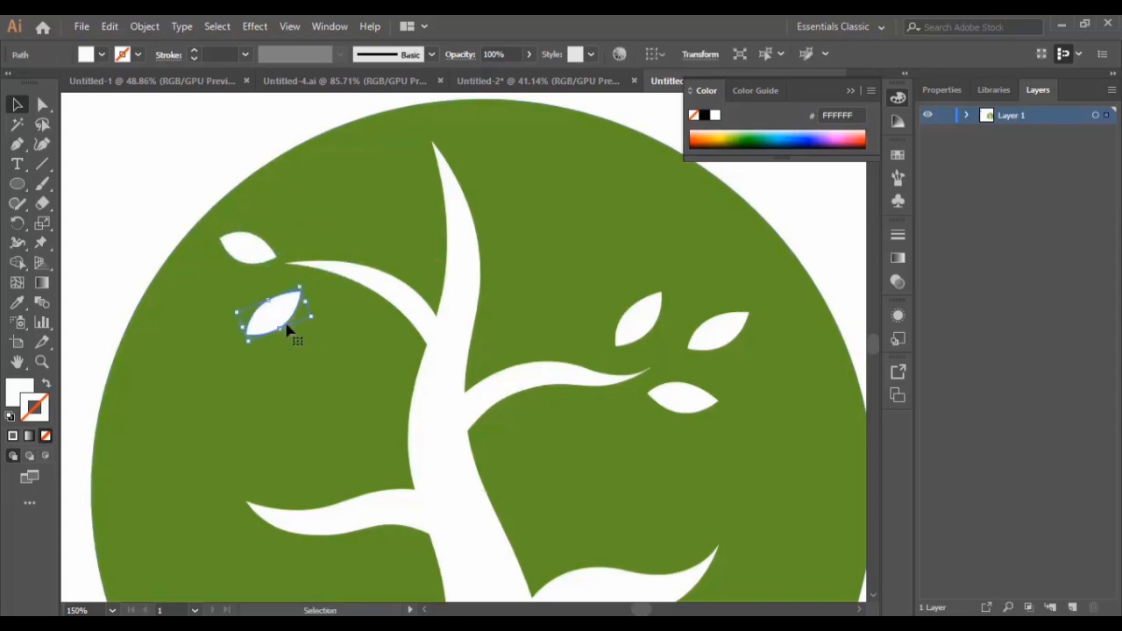
{"action": "left_click_drag", "start_coordinate": [280, 318], "coordinate": [327, 229]}
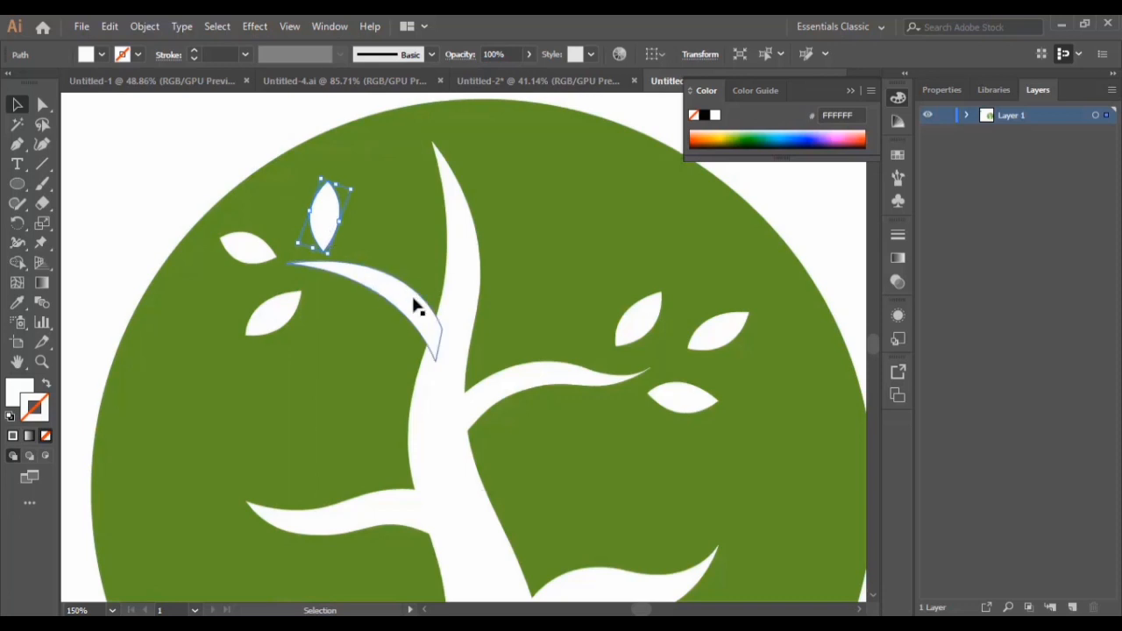
- Move the lower leaf of the upper-left cluster inward and rotate the outermost leaf to lie horizontally at the branch tip
{"action": "left_click_drag", "start_coordinate": [287, 321], "coordinate": [295, 318]}
{"action": "left_click", "coordinate": [244, 246]}
{"action": "left_click_drag", "start_coordinate": [282, 262], "coordinate": [259, 265]}
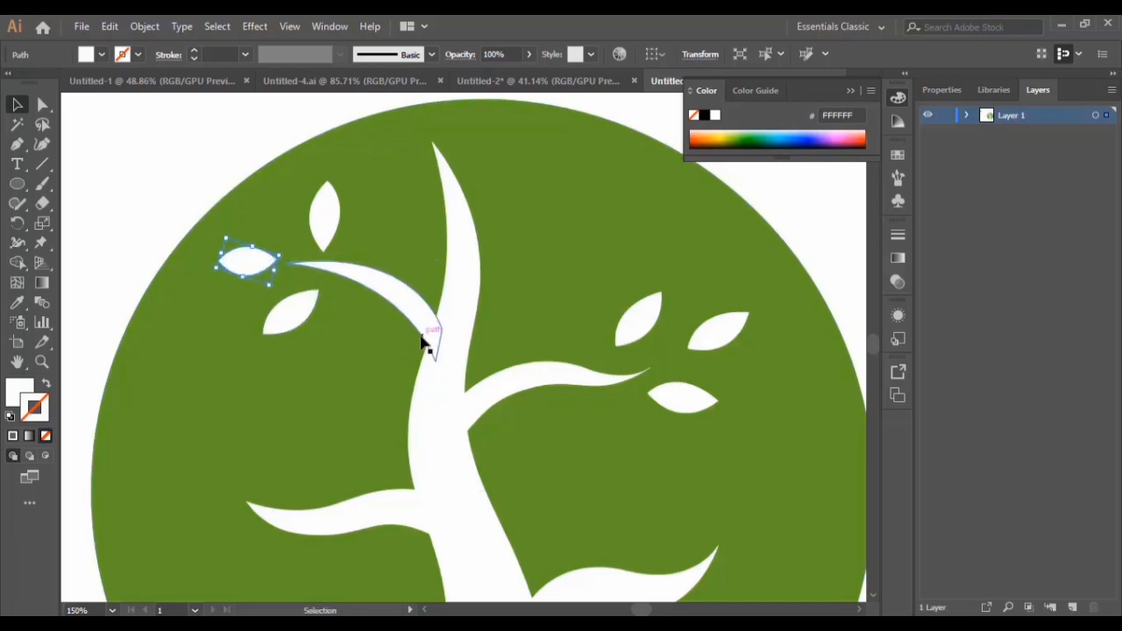
- Copy the three leaves of the upper-right cluster to the lower-right branch's tip, rotated slightly counterclockwise
{"action": "scroll", "coordinate": [468, 393], "scroll_direction": "down", "scroll_amount": 3}
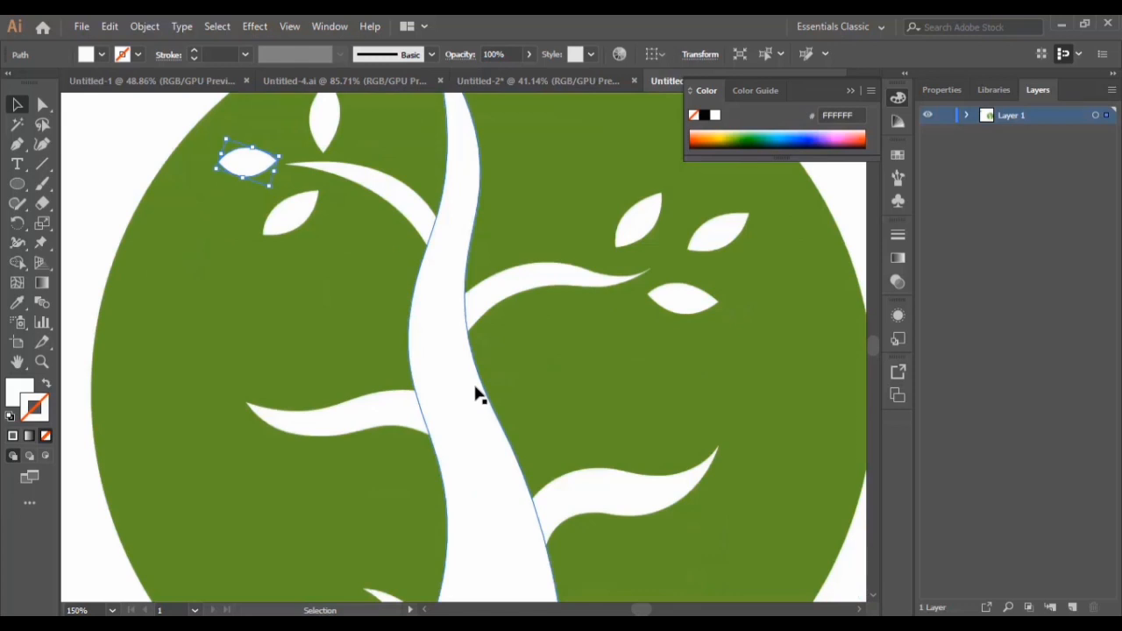
{"action": "scroll", "coordinate": [491, 394], "scroll_direction": "down", "scroll_amount": 2}
{"action": "scroll", "coordinate": [514, 393], "scroll_direction": "up", "scroll_amount": 2}
{"action": "left_click", "coordinate": [693, 289]}
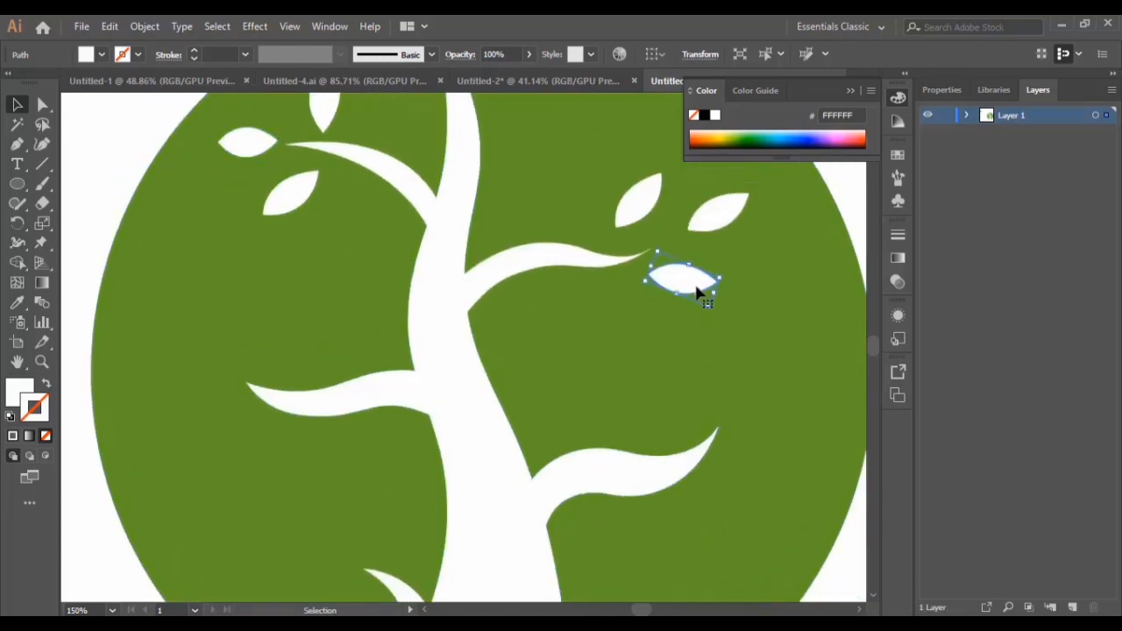
{"action": "scroll", "coordinate": [715, 351], "scroll_direction": "up", "scroll_amount": 1}
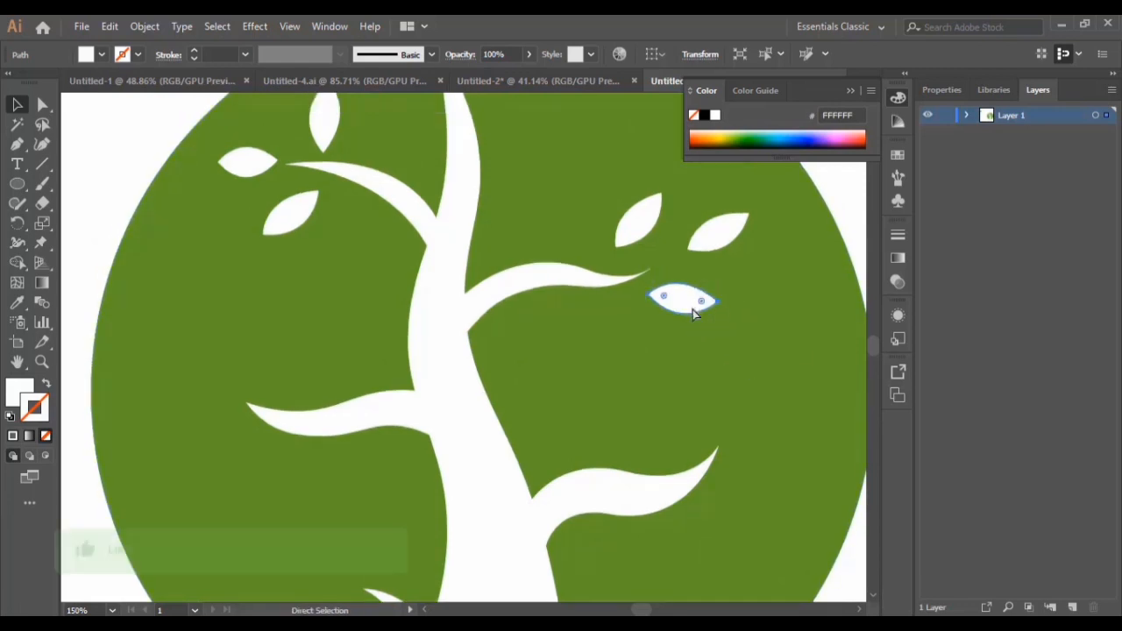
{"action": "left_click", "coordinate": [719, 232], "text": "shift"}
{"action": "left_click", "coordinate": [640, 219], "text": "shift"}
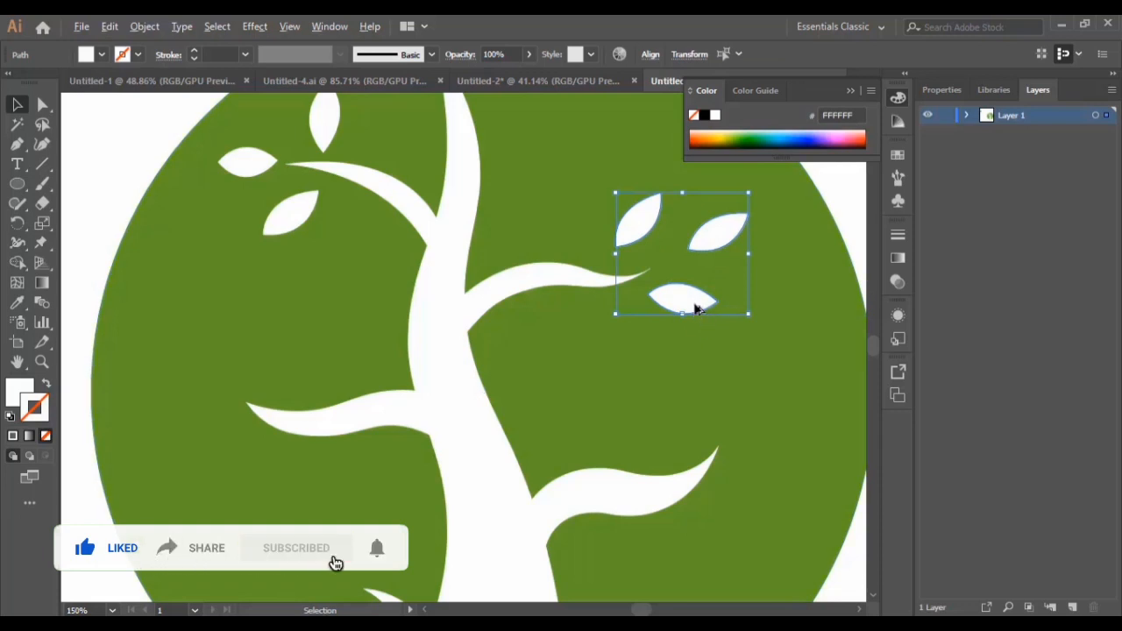
{"action": "left_click_drag", "start_coordinate": [695, 309], "coordinate": [737, 484]}
{"action": "scroll", "coordinate": [536, 451], "scroll_direction": "down", "scroll_amount": 1}
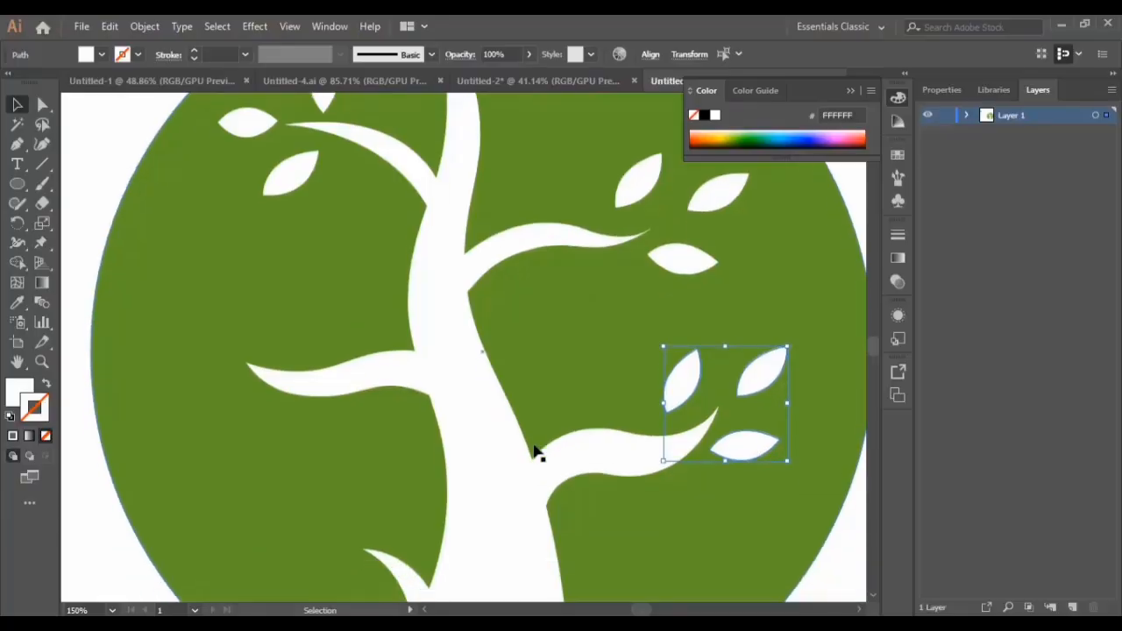
- Copy the lower-right leaf cluster to the middle-left branch's tip and rotate it counterclockwise so the leaves fan outward
{"action": "scroll", "coordinate": [537, 453], "scroll_direction": "up", "scroll_amount": 1}
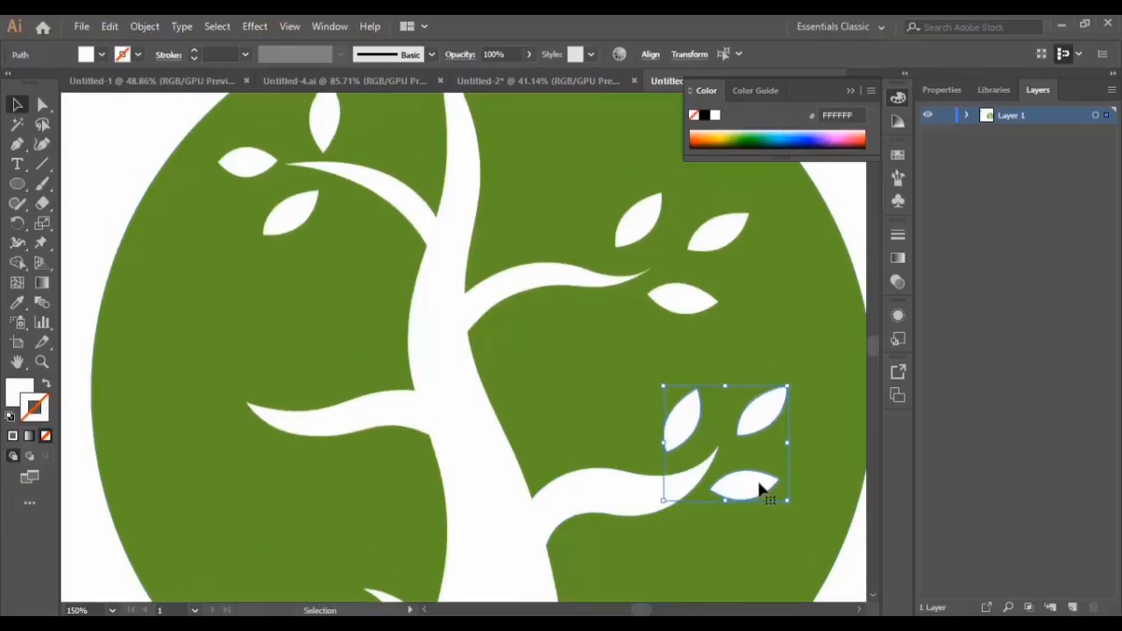
{"action": "left_click_drag", "start_coordinate": [750, 489], "coordinate": [243, 457]}
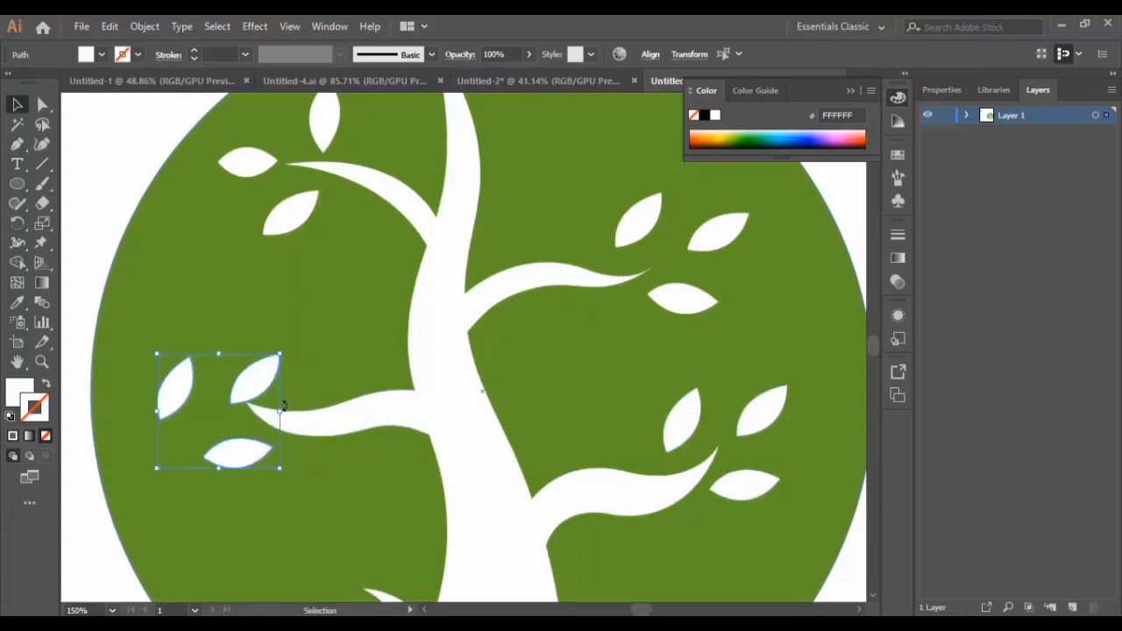
{"action": "left_click_drag", "start_coordinate": [283, 398], "coordinate": [168, 358]}
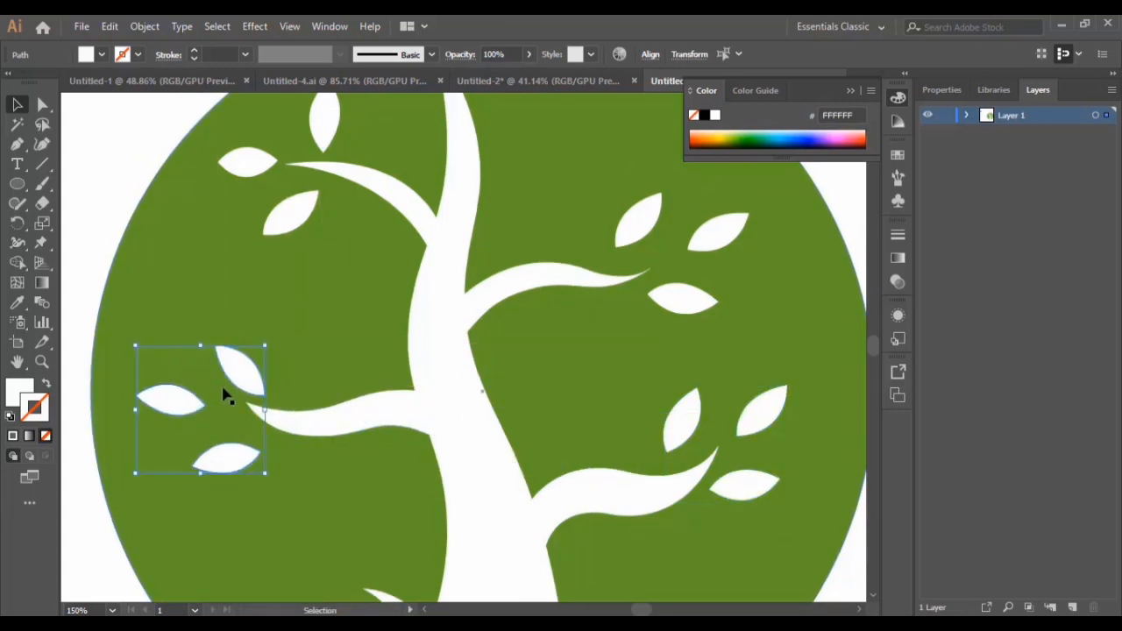
- Move the middle-left leaf cluster closer to its branch and copy the cluster's lower leaf to the lowest left branch's tip
{"action": "left_click_drag", "start_coordinate": [252, 383], "coordinate": [286, 380]}
{"action": "scroll", "coordinate": [574, 478], "scroll_direction": "down", "scroll_amount": 4}
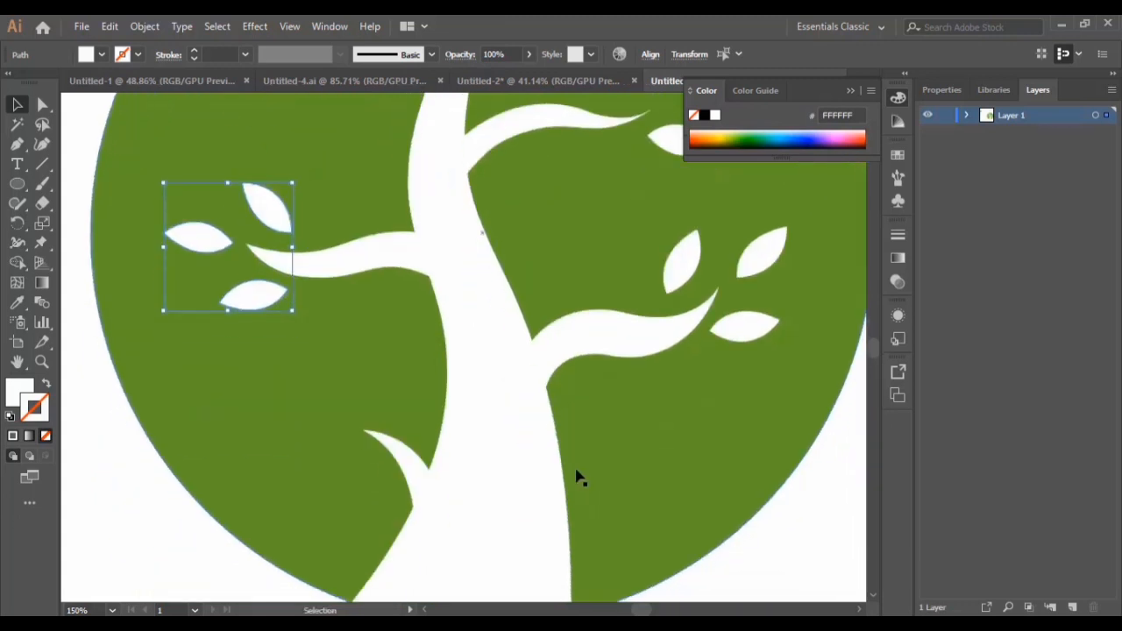
{"action": "left_click", "coordinate": [271, 345]}
{"action": "left_click", "coordinate": [254, 283]}
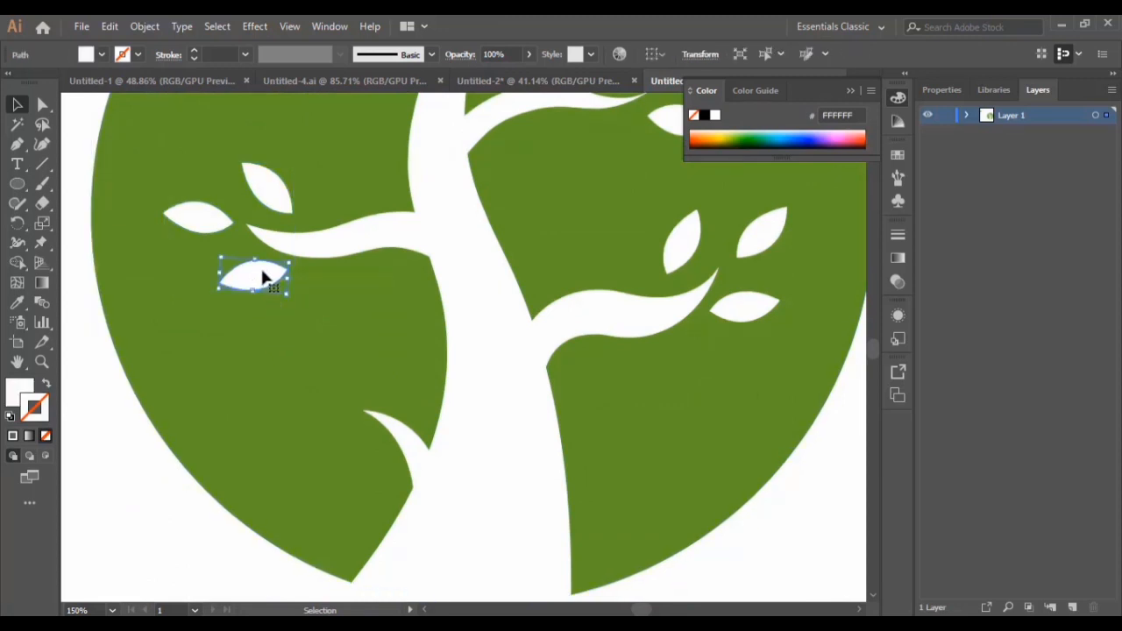
{"action": "left_click_drag", "start_coordinate": [263, 278], "coordinate": [323, 418]}
{"action": "left_click", "coordinate": [248, 568]}
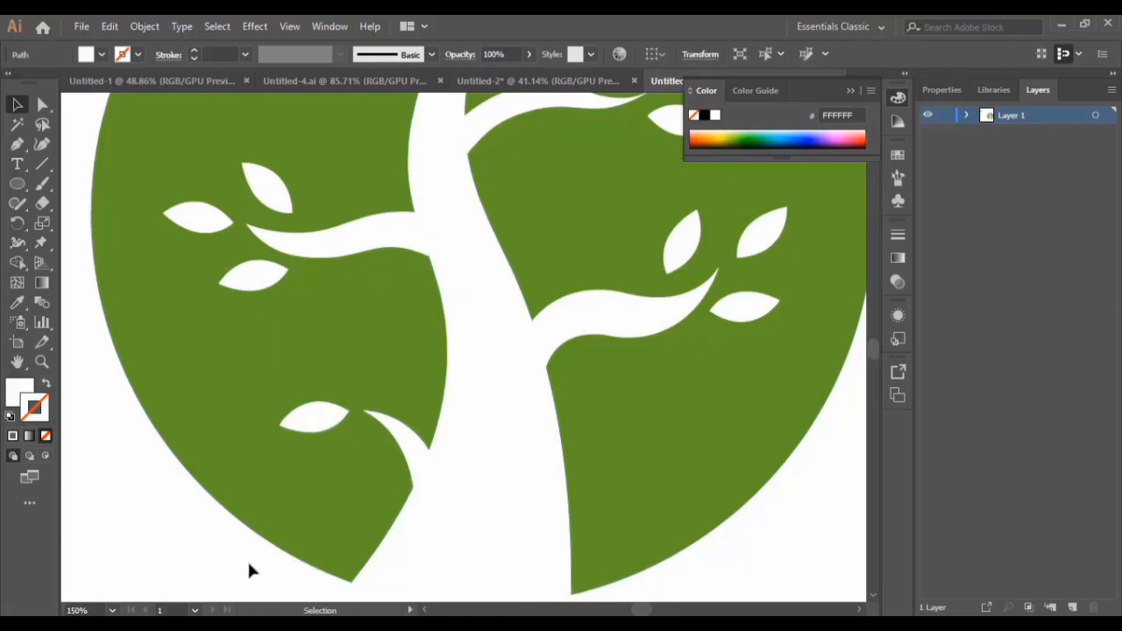
- Examine the whole logo, checking the leaf arrangement and overall balance of the tree inside the circle
{"action": "key", "text": "ctrl+minus"}
{"action": "key", "text": "ctrl+minus"}
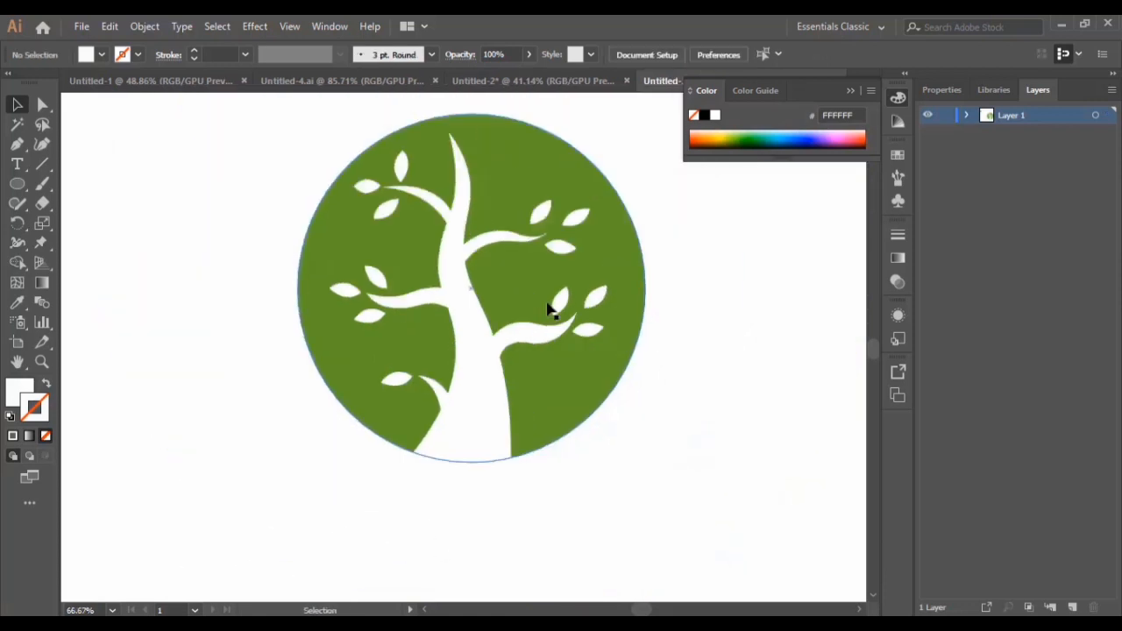
{"action": "scroll", "coordinate": [563, 419], "scroll_direction": "up", "scroll_amount": 1}
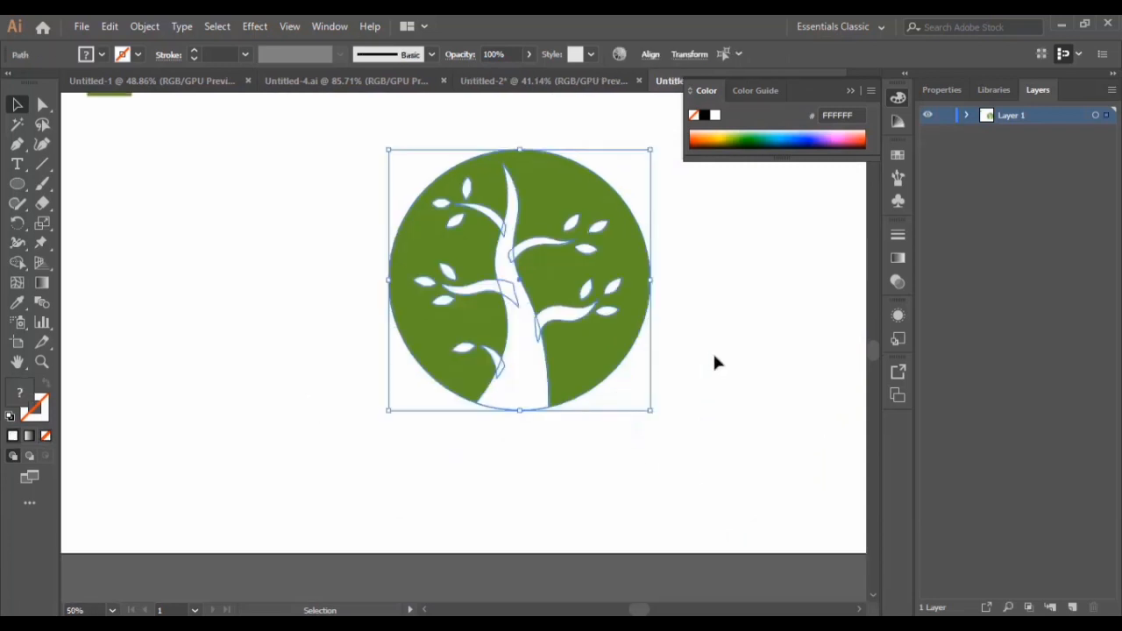
{"action": "left_click", "coordinate": [713, 351]}
{"action": "scroll", "coordinate": [706, 349], "scroll_direction": "up", "scroll_amount": 1}
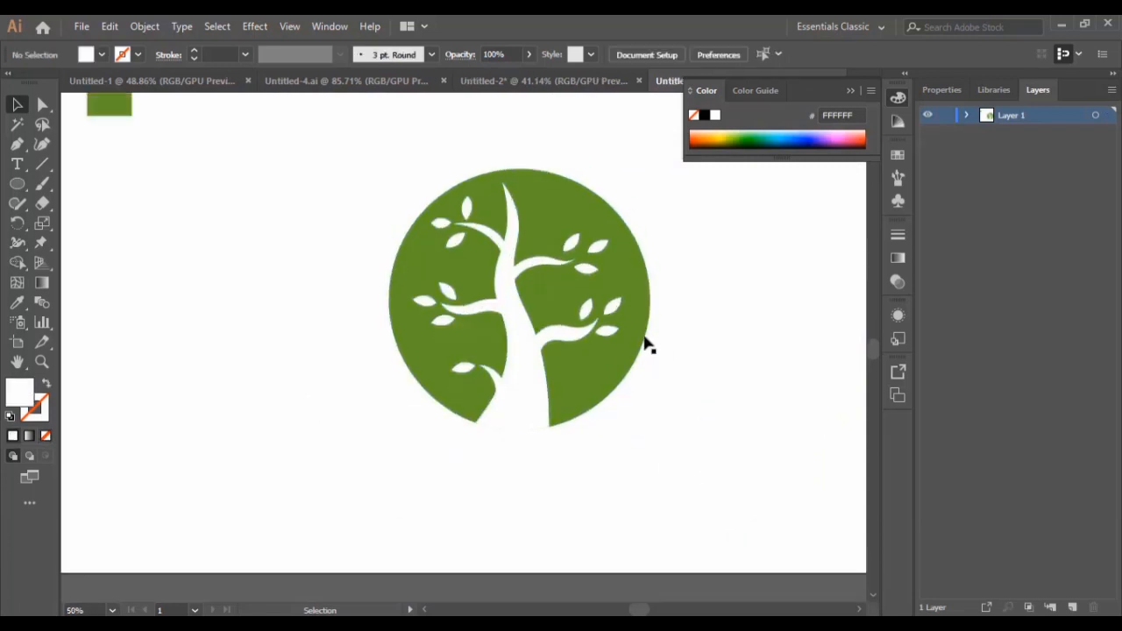
{"action": "left_click", "coordinate": [615, 309]}
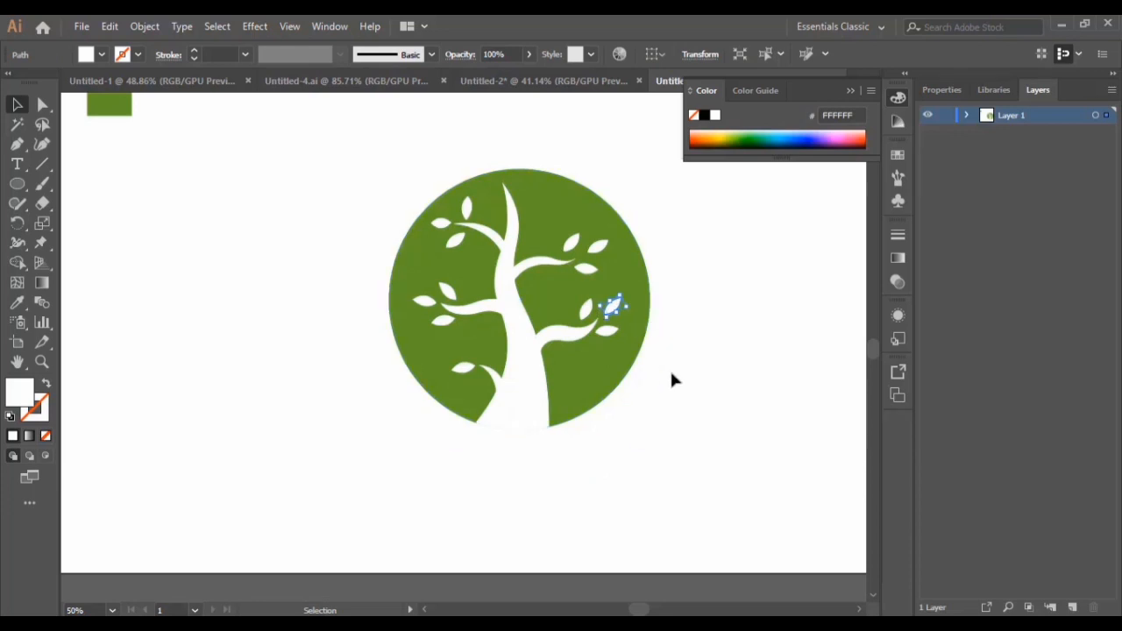
{"action": "left_click", "coordinate": [670, 371]}
{"action": "left_click", "coordinate": [625, 283]}
{"action": "left_click", "coordinate": [721, 408]}
{"action": "scroll", "coordinate": [722, 448], "scroll_direction": "up", "scroll_amount": 1}
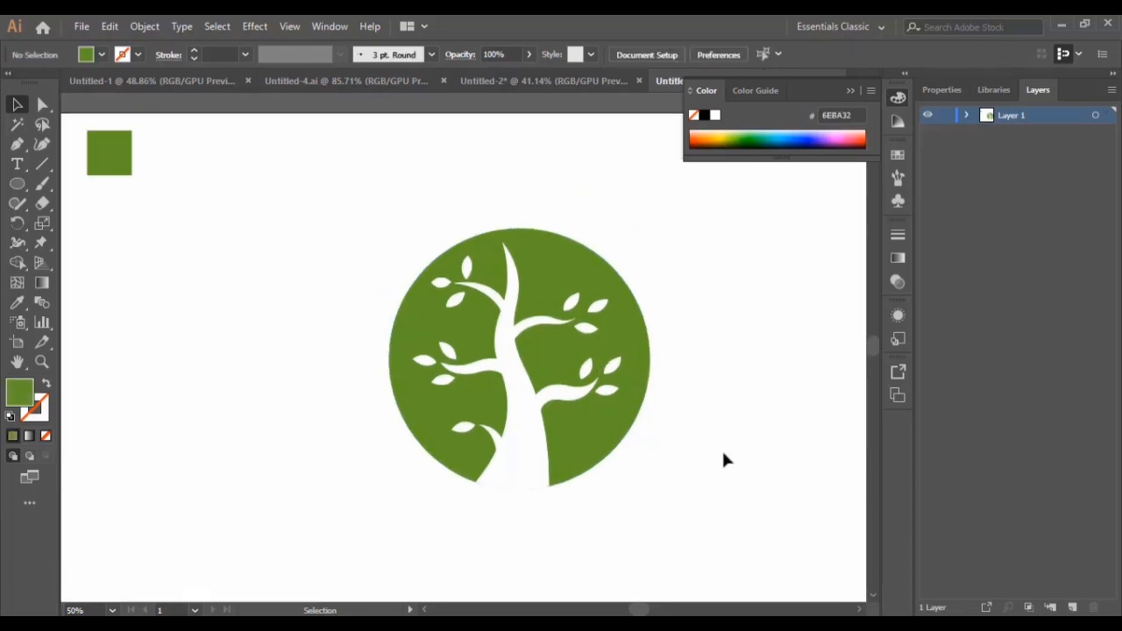
- Try the brighter green 88E03B as the circle's fill colour
{"action": "left_click", "coordinate": [649, 356]}
{"action": "scroll", "coordinate": [462, 365], "scroll_direction": "down", "scroll_amount": 1}
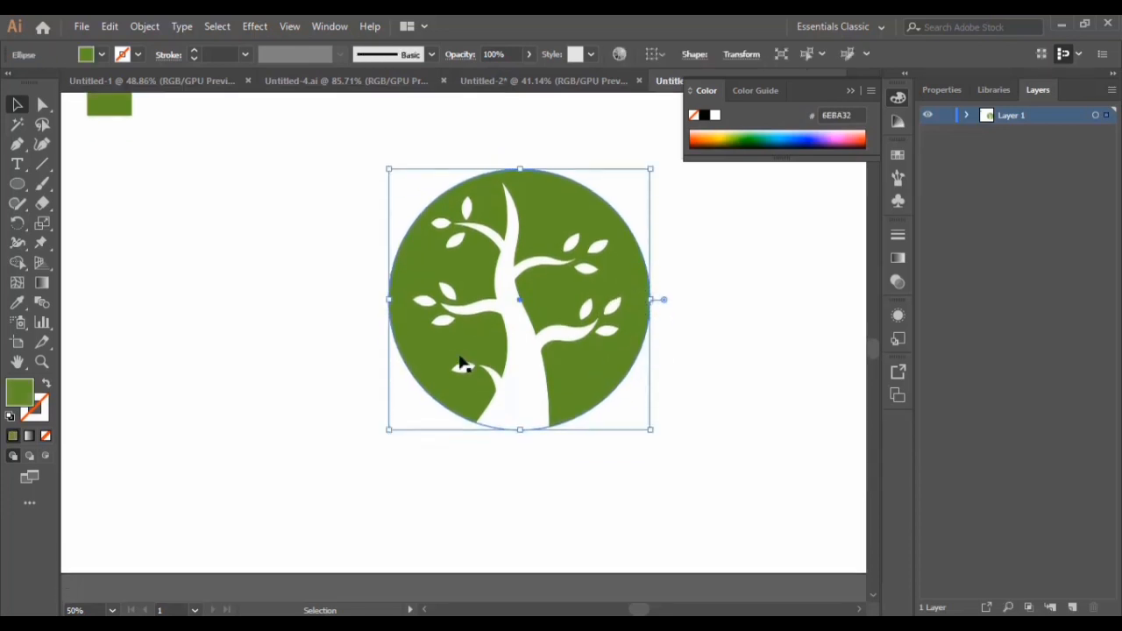
{"action": "double_click", "coordinate": [31, 399]}
{"action": "left_click_drag", "start_coordinate": [735, 279], "coordinate": [769, 258]}
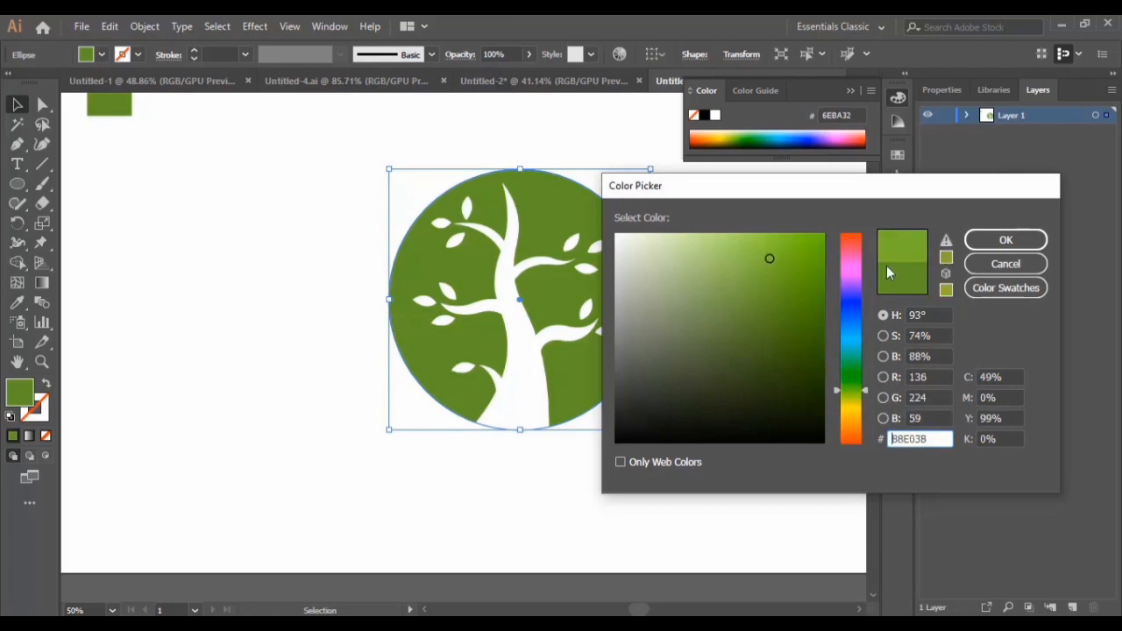
{"action": "left_click", "coordinate": [991, 242]}
- Try a saturated orange as the circle's fill colour
{"action": "double_click", "coordinate": [27, 399]}
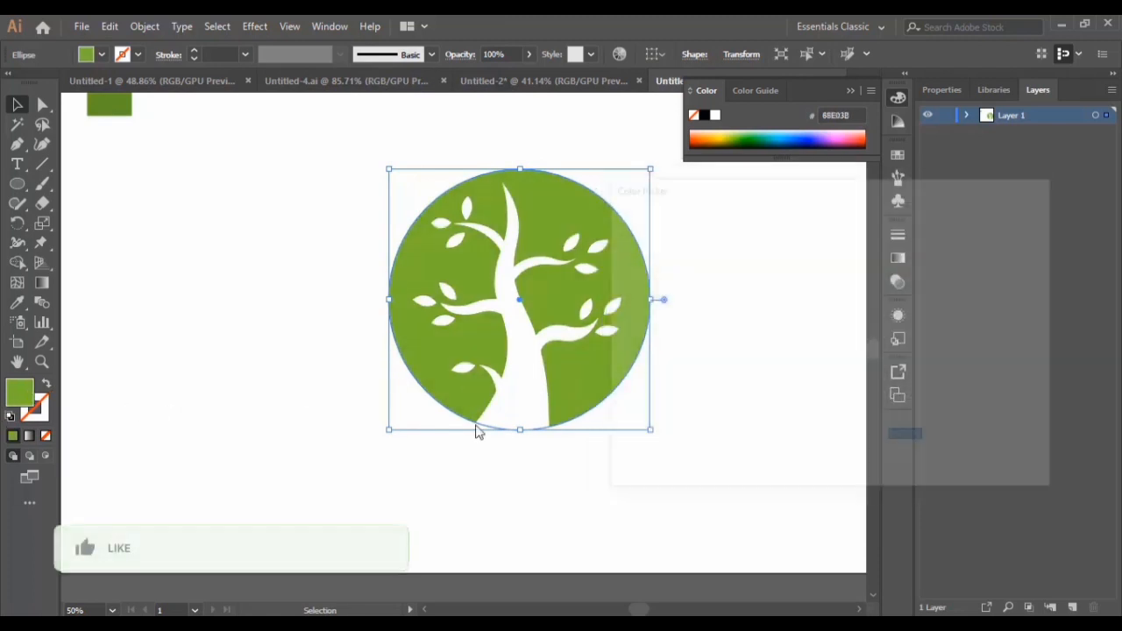
{"action": "left_click", "coordinate": [851, 416]}
{"action": "left_click_drag", "start_coordinate": [859, 424], "coordinate": [859, 422]}
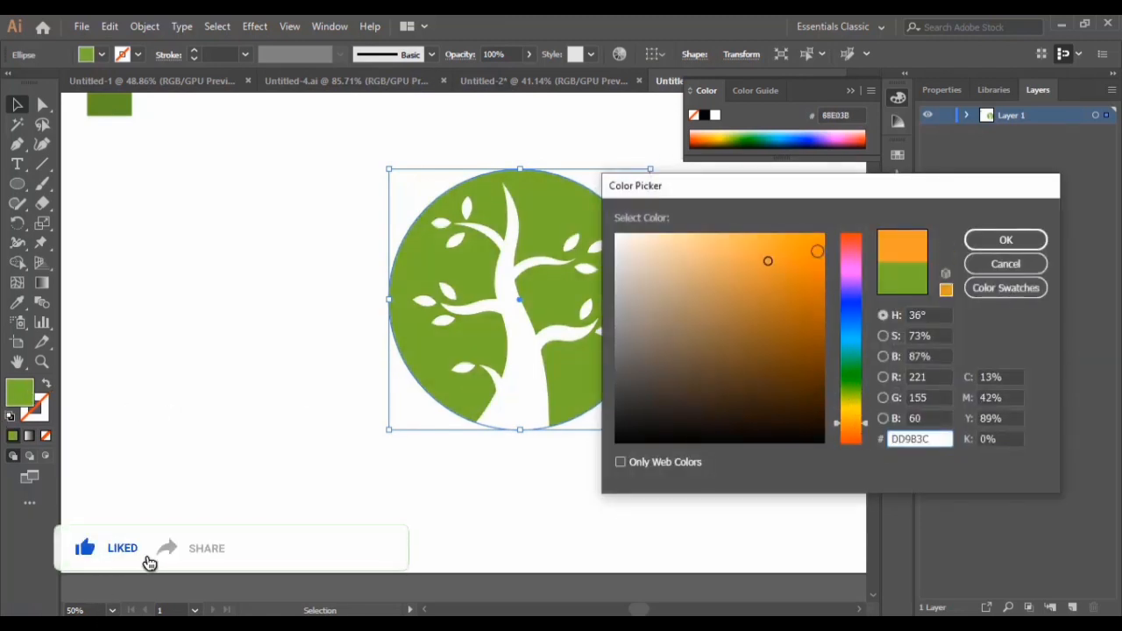
{"action": "left_click", "coordinate": [815, 252]}
{"action": "left_click", "coordinate": [997, 238]}
{"action": "left_click", "coordinate": [711, 377]}
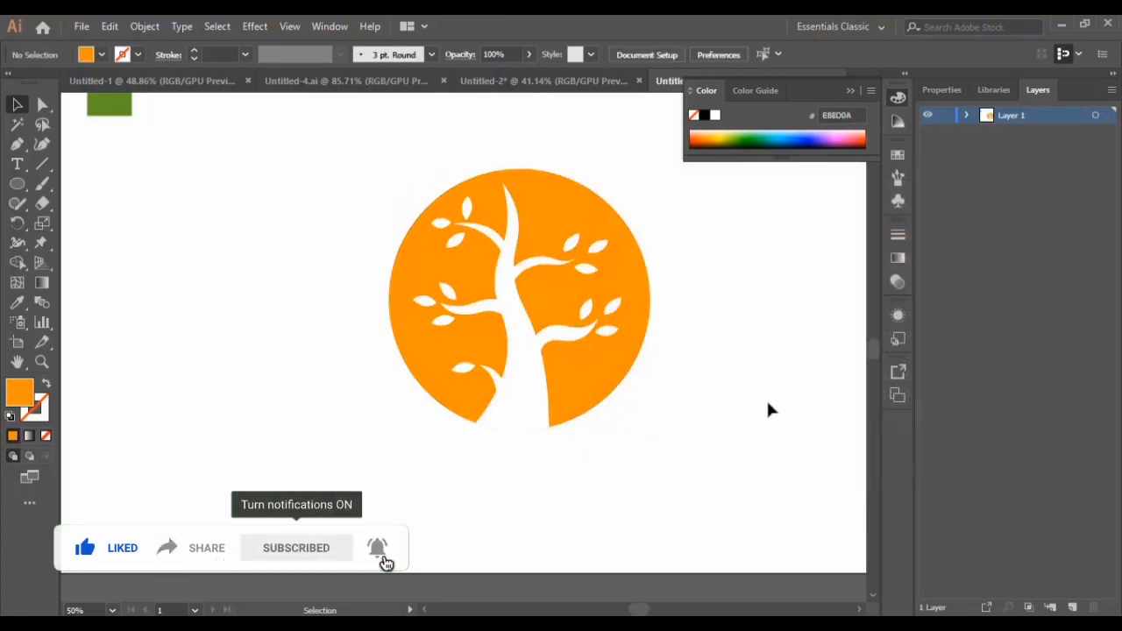
- Undo the last two fill colour changes of the circle and deselect it
{"action": "key", "text": "ctrl+z"}
{"action": "key", "text": "ctrl+z"}
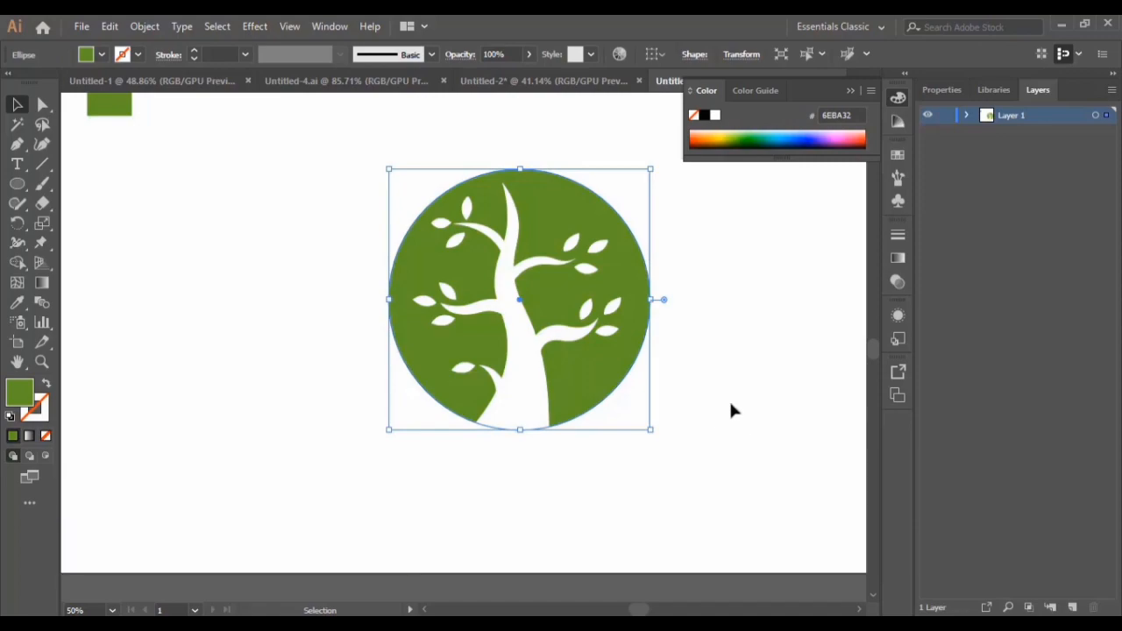
{"action": "left_click", "coordinate": [756, 394]}
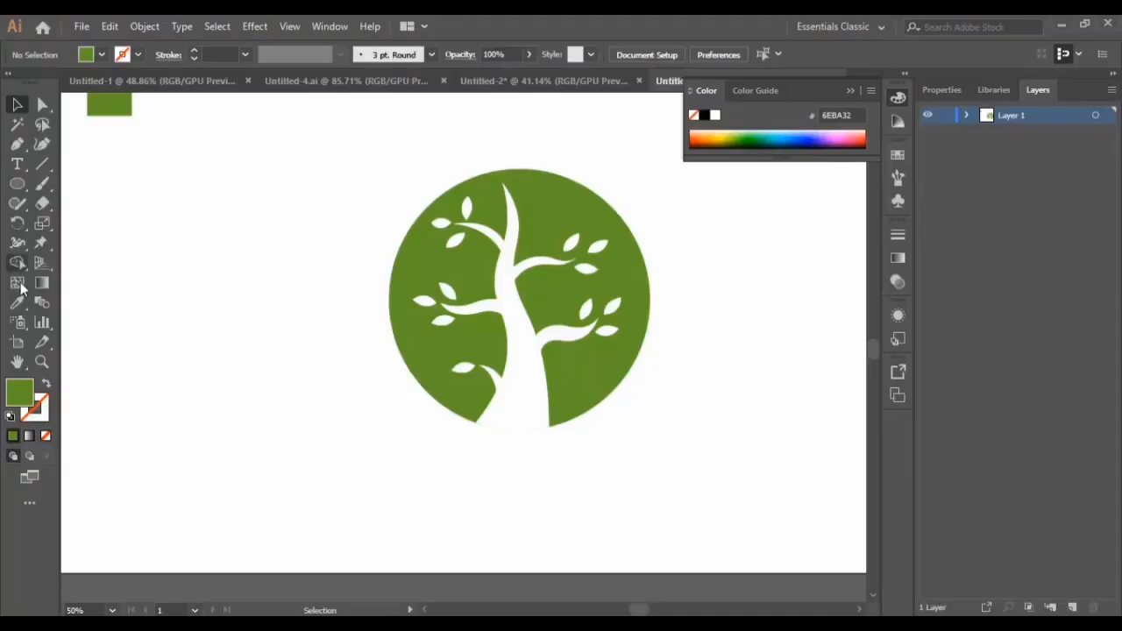
- Add the text "TREE LOGO" below the circle and set its font size to 72 pt
{"action": "left_click", "coordinate": [16, 164]}
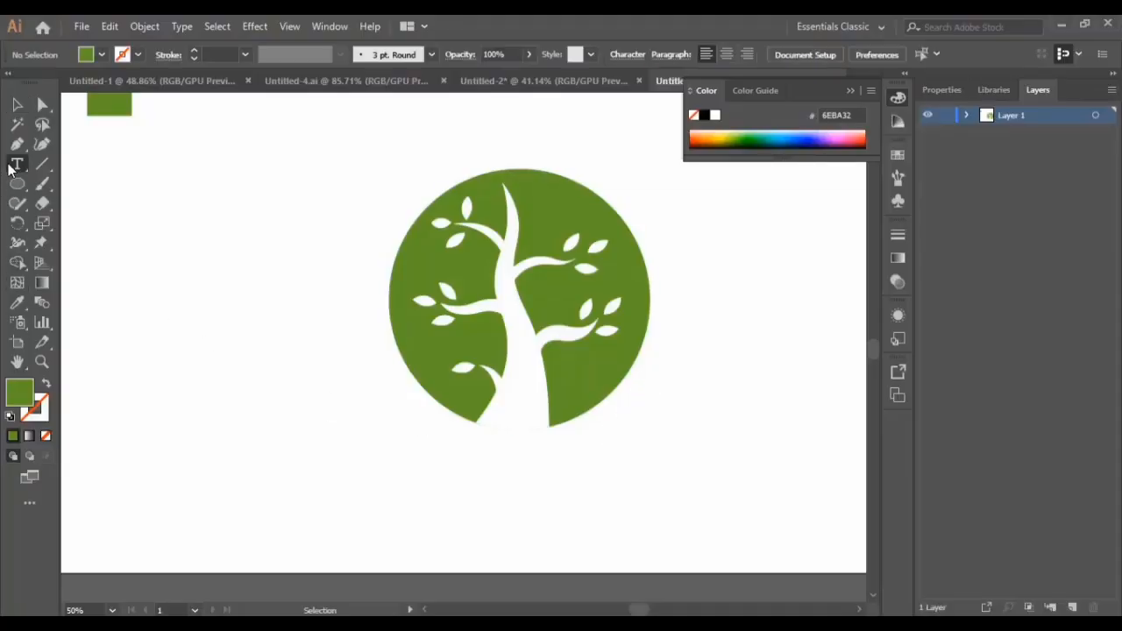
{"action": "left_click", "coordinate": [501, 469]}
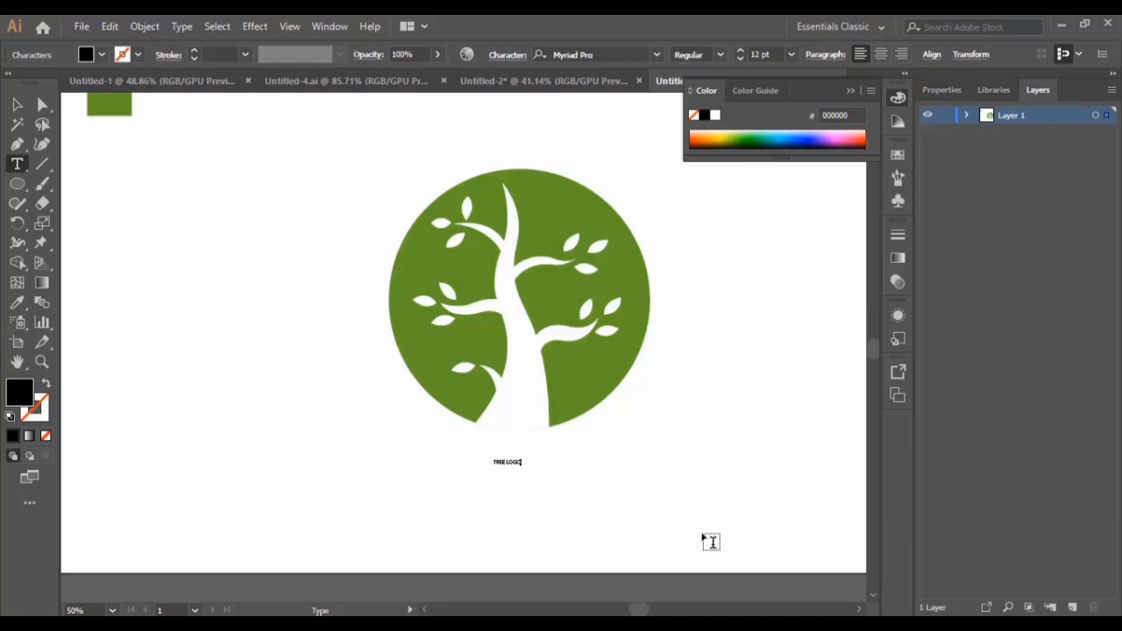
{"action": "left_click", "coordinate": [790, 54]}
{"action": "left_click", "coordinate": [830, 309]}
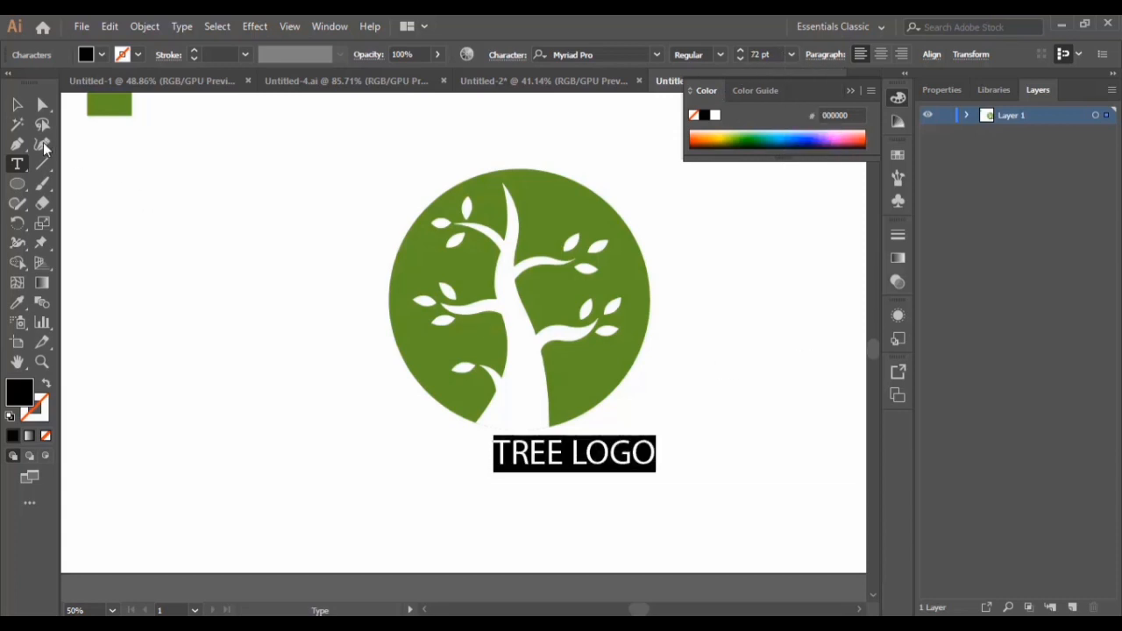
- Move the "TREE LOGO" text so it sits centred beneath the circle with a small gap
{"action": "left_click", "coordinate": [17, 104]}
{"action": "left_click", "coordinate": [601, 478]}
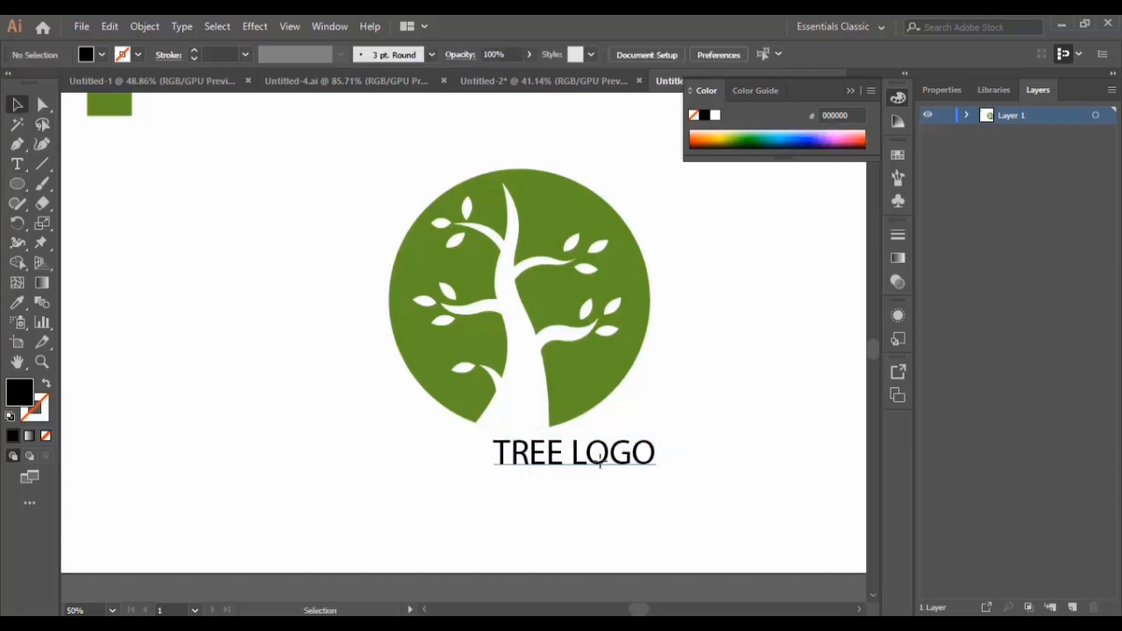
{"action": "left_click_drag", "start_coordinate": [600, 461], "coordinate": [551, 484]}
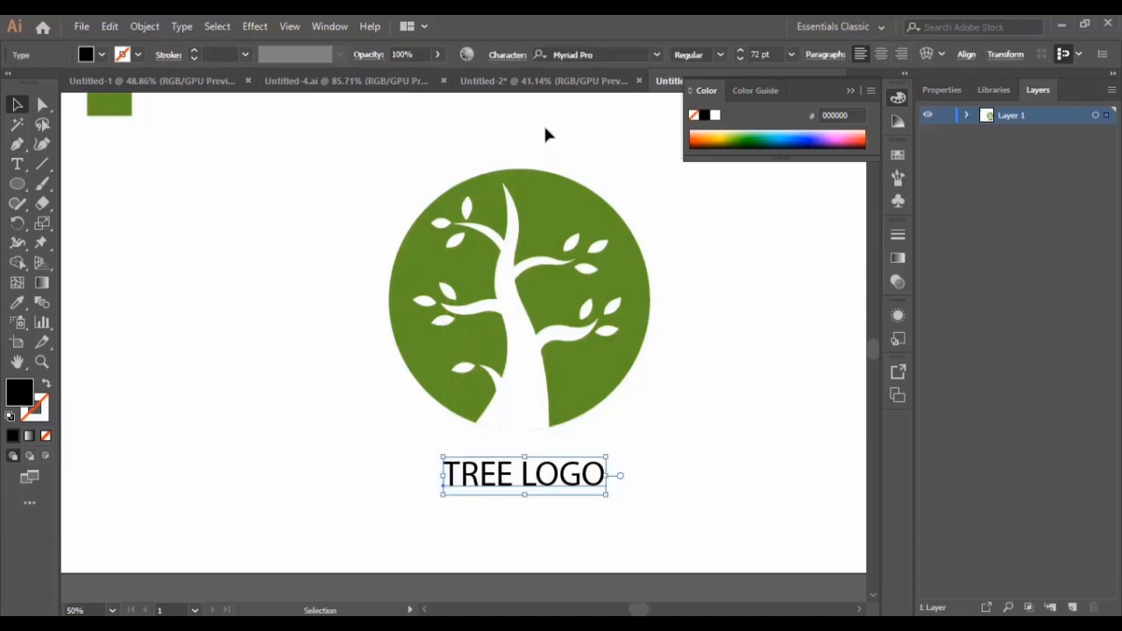
- Compare the finished logo with the tree logo in the Untitled-2 document and return to the working document
{"action": "left_click", "coordinate": [551, 84]}
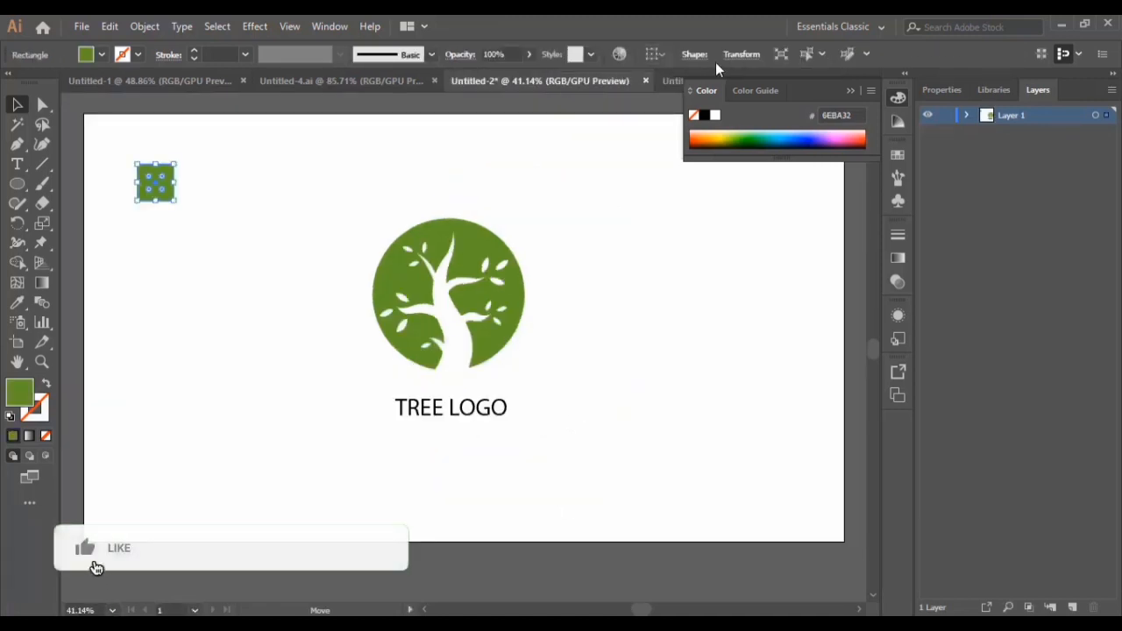
{"action": "left_click", "coordinate": [671, 81]}
{"action": "left_click", "coordinate": [708, 421]}
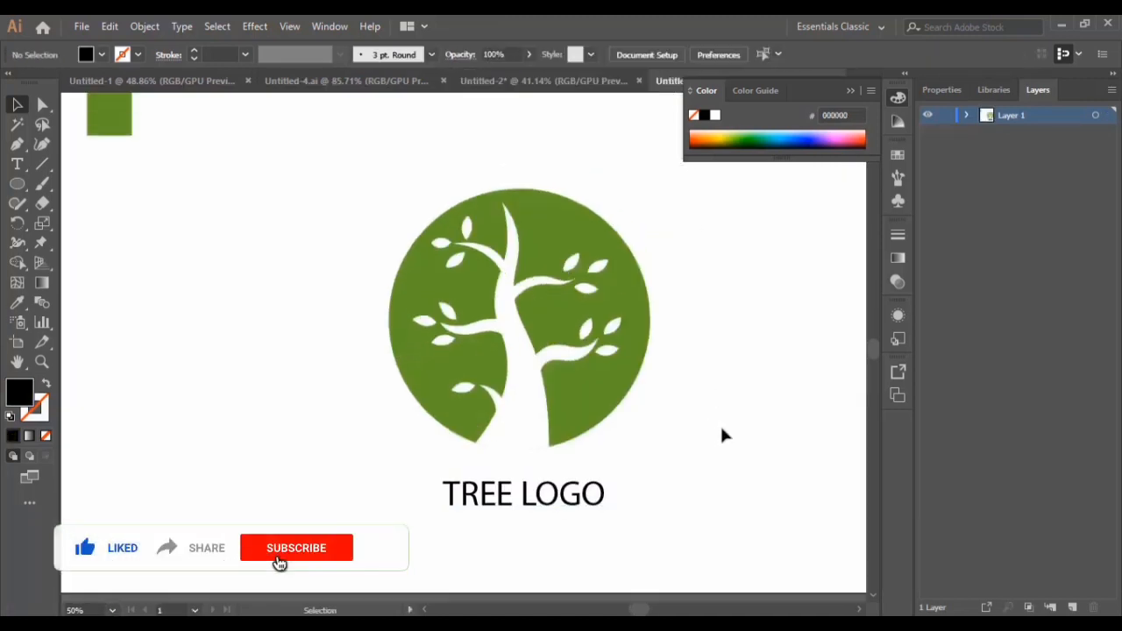
{"action": "scroll", "coordinate": [719, 423], "scroll_direction": "up", "scroll_amount": 2}
{"action": "scroll", "coordinate": [719, 423], "scroll_direction": "down", "scroll_amount": 3}
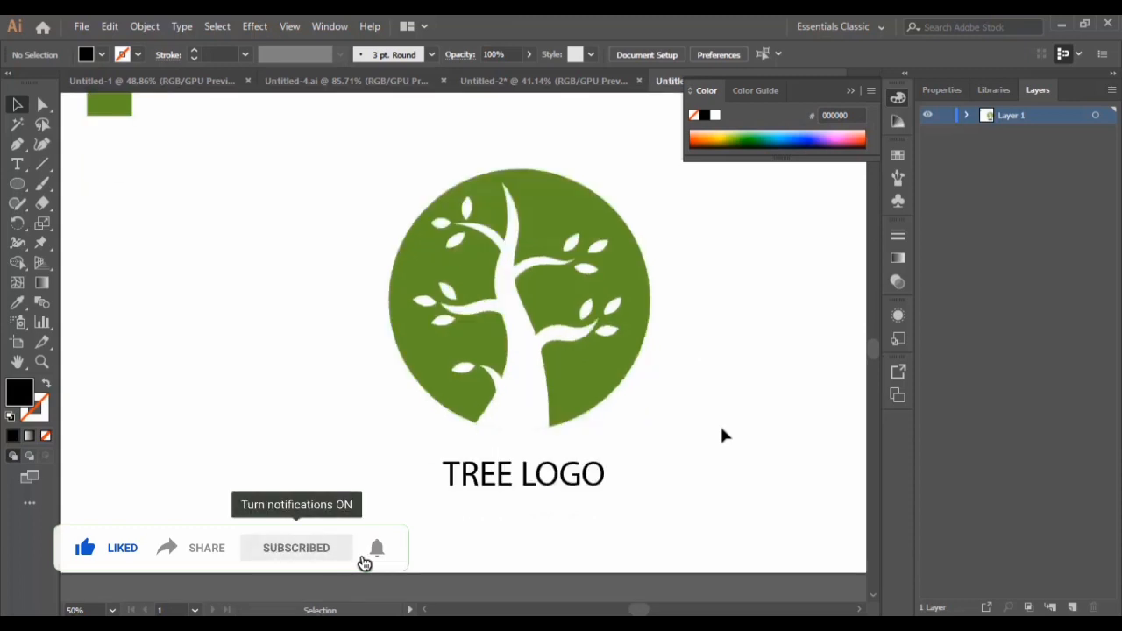